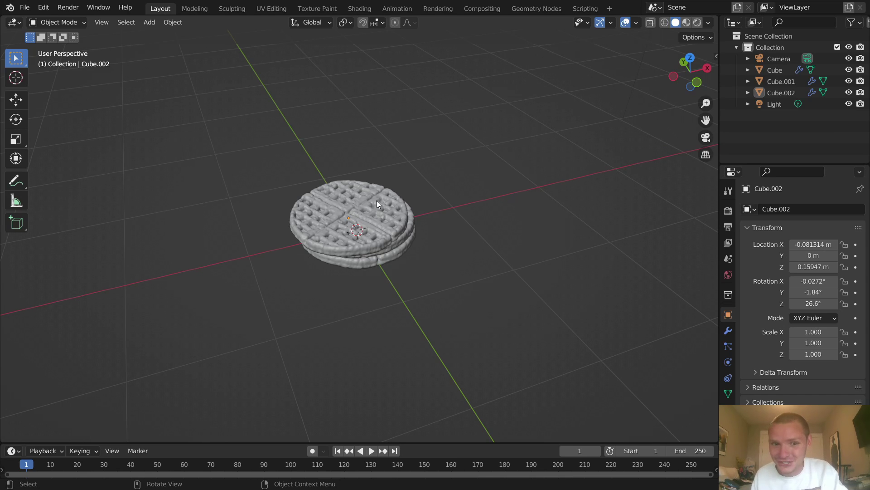
# Step: Examine the finished waffle stack up close and from a distance
pyautogui.scroll(3, 376, 201)
pyautogui.scroll(1, 345, 213)
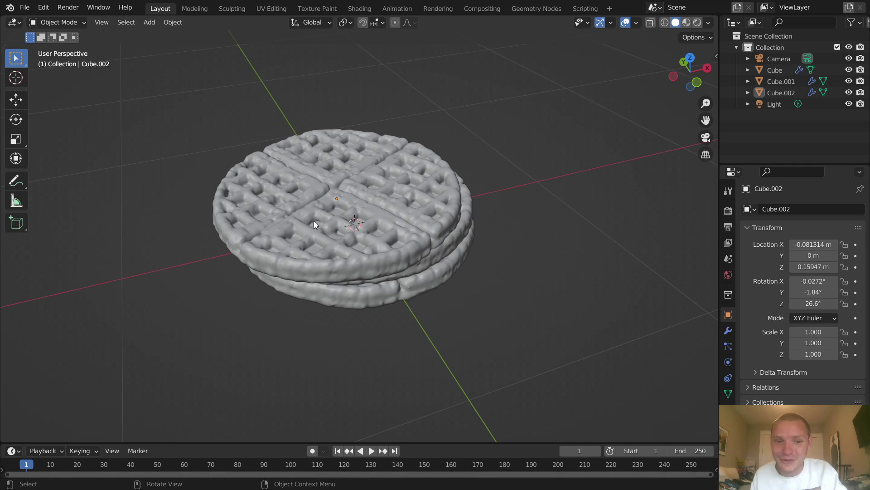
pyautogui.click(359, 210)
pyautogui.click(501, 195)
pyautogui.scroll(-2, 500, 195)
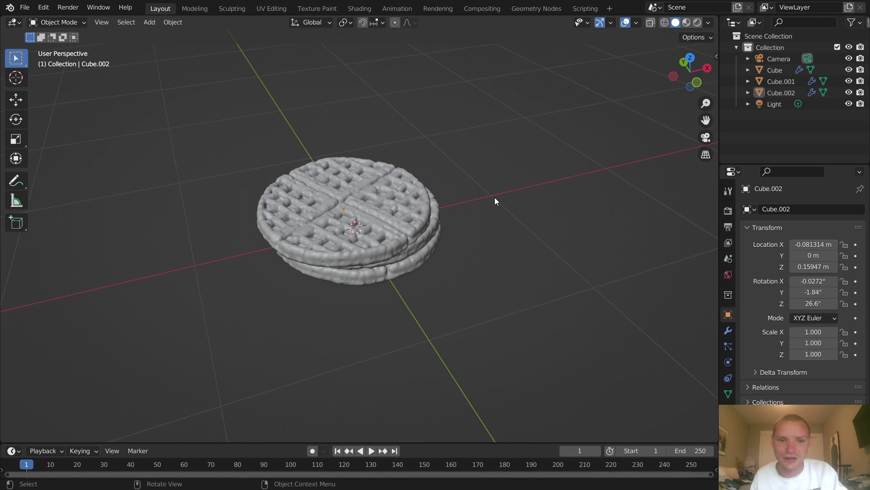
pyautogui.scroll(4, 356, 206)
pyautogui.moveTo(357, 206); pyautogui.dragTo(384, 177, button='middle')
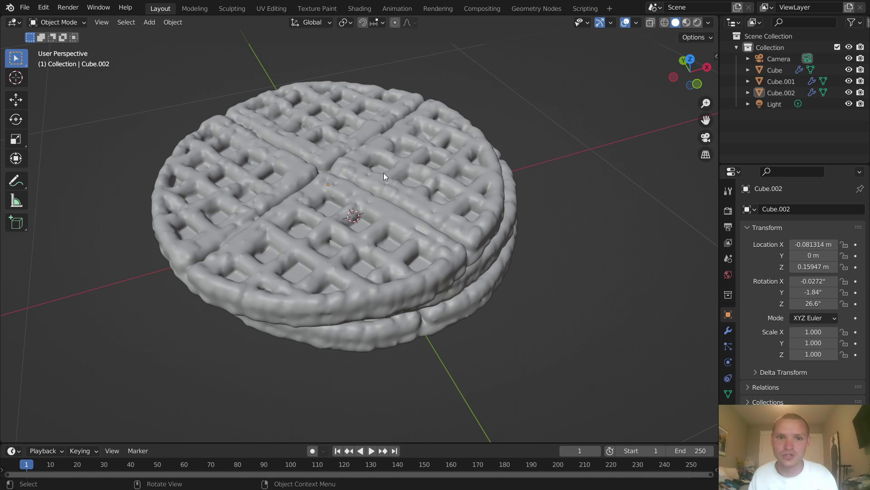
pyautogui.scroll(-4, 376, 191)
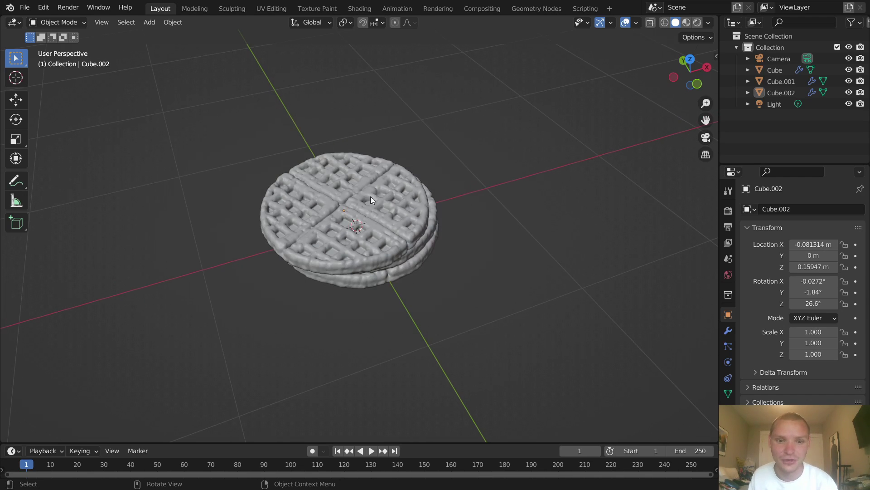
# Step: Compare the upper waffle with its geometry nodes modifier hidden and shown in the viewport, and view its node tree in the Geometry Nodes workspace
pyautogui.click(377, 200)
pyautogui.click(728, 330)
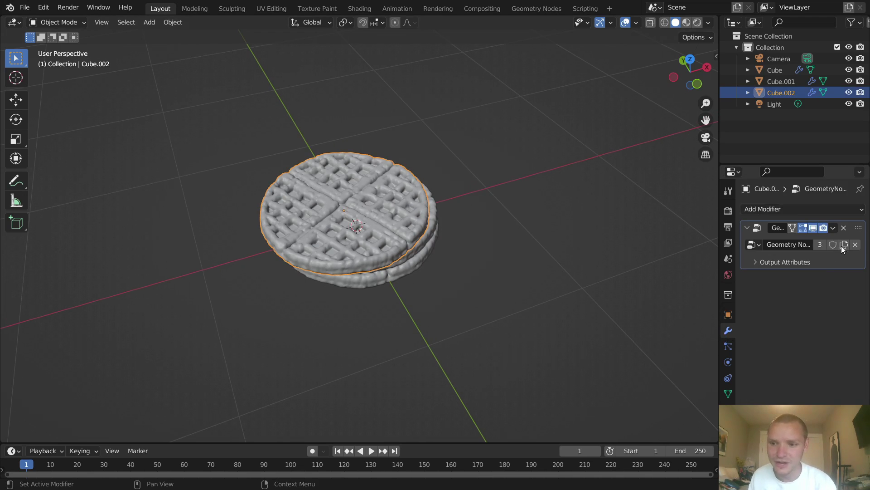
pyautogui.click(814, 229)
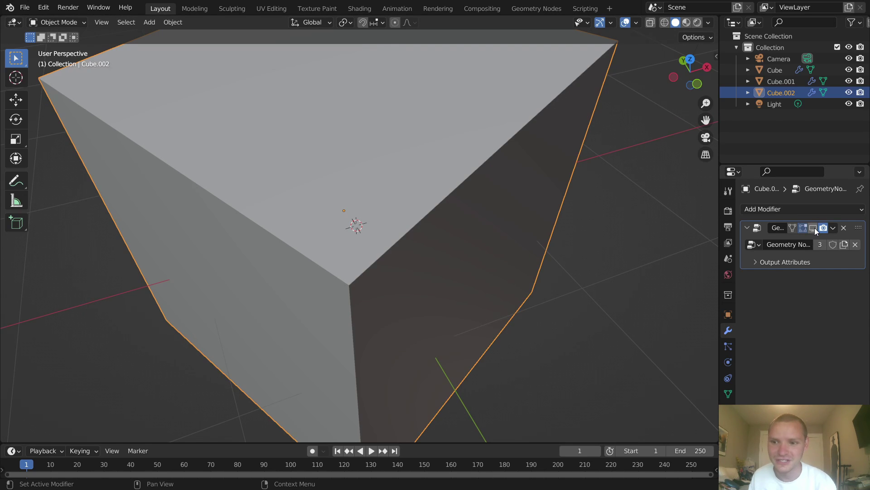
pyautogui.click(813, 228)
pyautogui.click(536, 8)
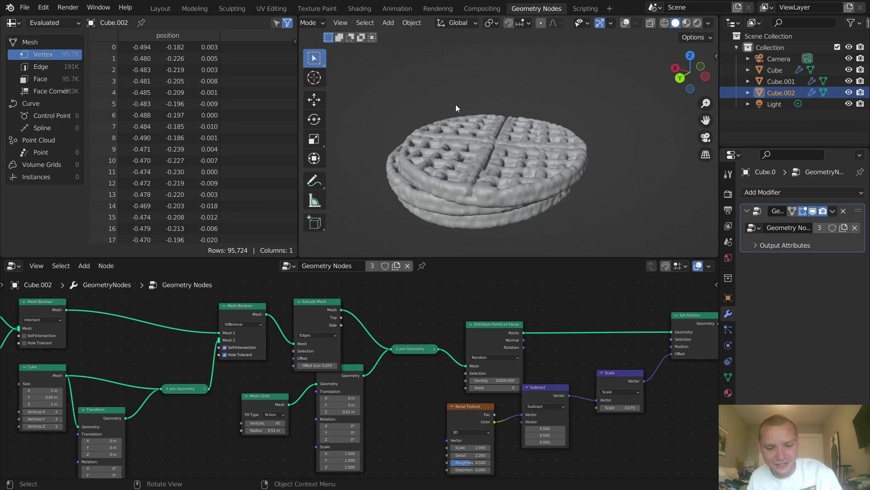
# Step: Start a new General file without saving the current changes and switch it to the Geometry Nodes workspace
pyautogui.hotkey('ctrl', 'n')
pyautogui.click(463, 89)
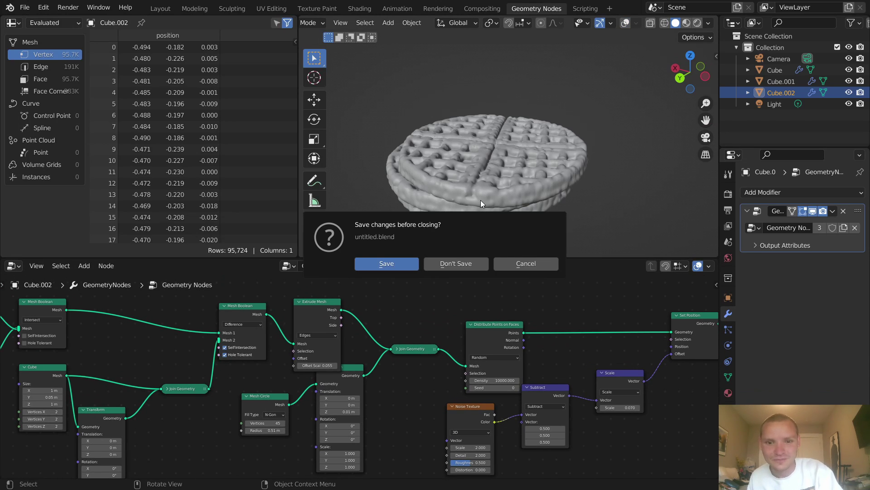
pyautogui.click(461, 263)
pyautogui.click(541, 9)
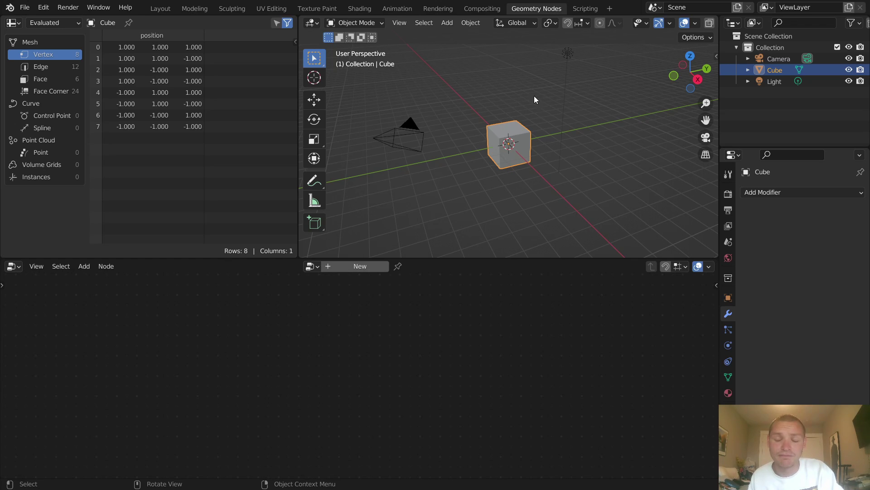
# Step: Delete the default cube and add a new mesh cube in its place
pyautogui.press('x')
pyautogui.click(519, 128)
pyautogui.hotkey('shift', 'a')
pyautogui.moveTo(518, 129)
pyautogui.click(562, 141)
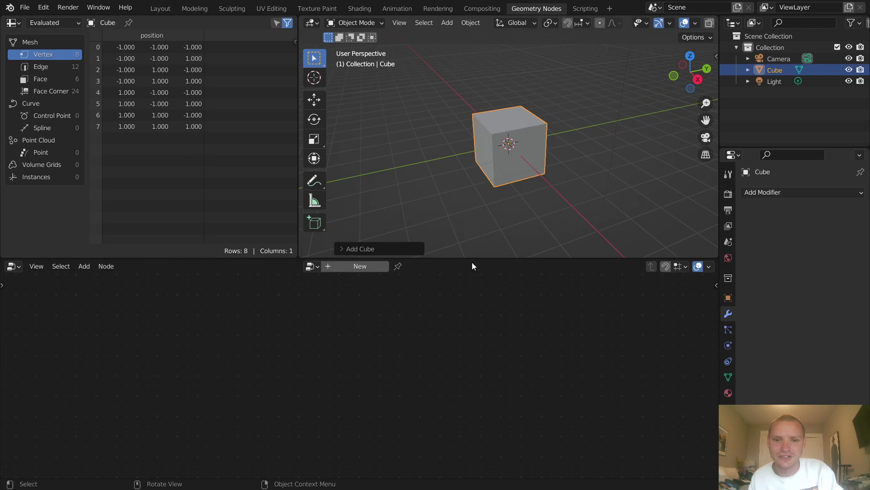
# Step: Create a new geometry node tree for the cube and delete its Group Input node
pyautogui.click(360, 269)
pyautogui.click(271, 398)
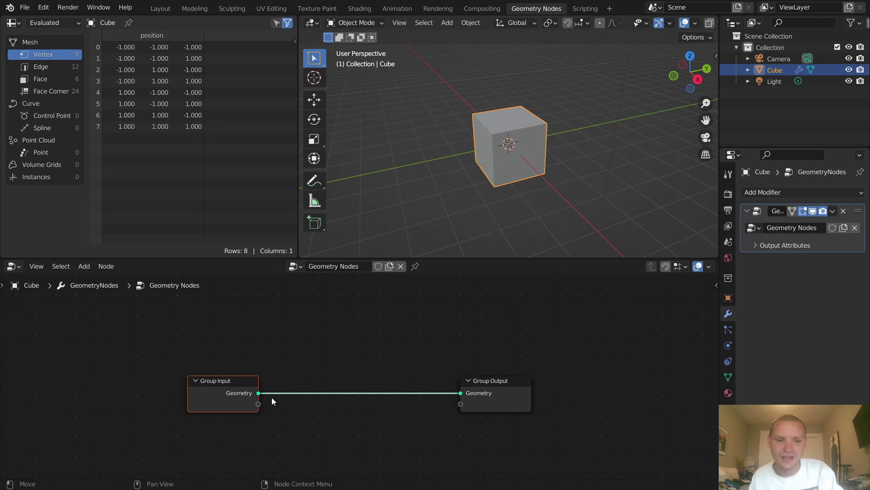
pyautogui.press('x')
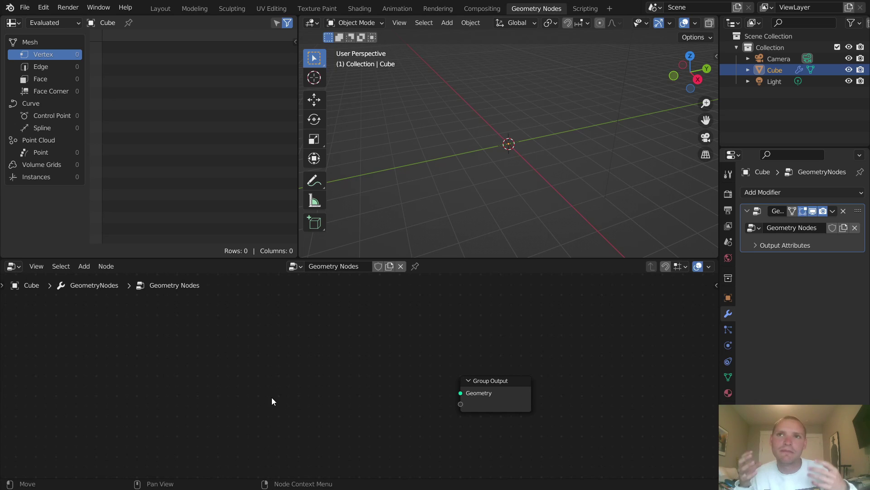
# Step: Add a Grid node and connect its mesh to the Group Output geometry
pyautogui.hotkey('shift', 'a')
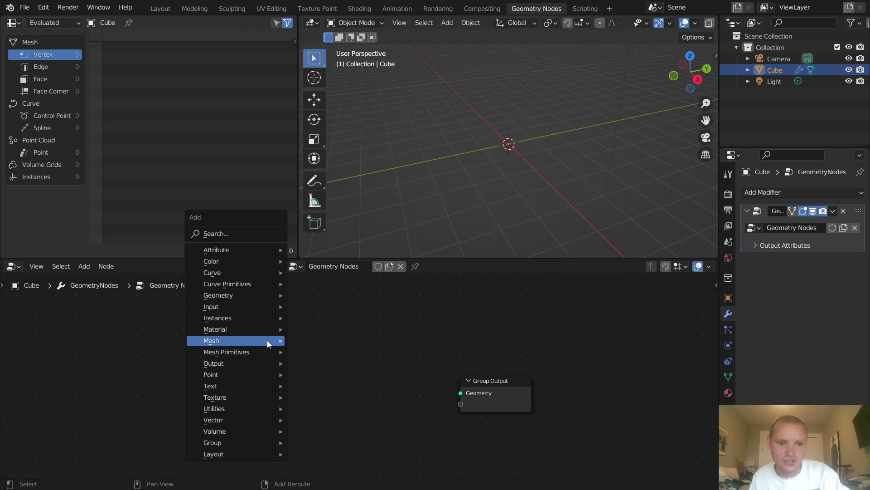
pyautogui.click(232, 234)
pyautogui.write('grid')
pyautogui.press('Return')
pyautogui.click(247, 369)
pyautogui.moveTo(285, 364); pyautogui.dragTo(460, 392)
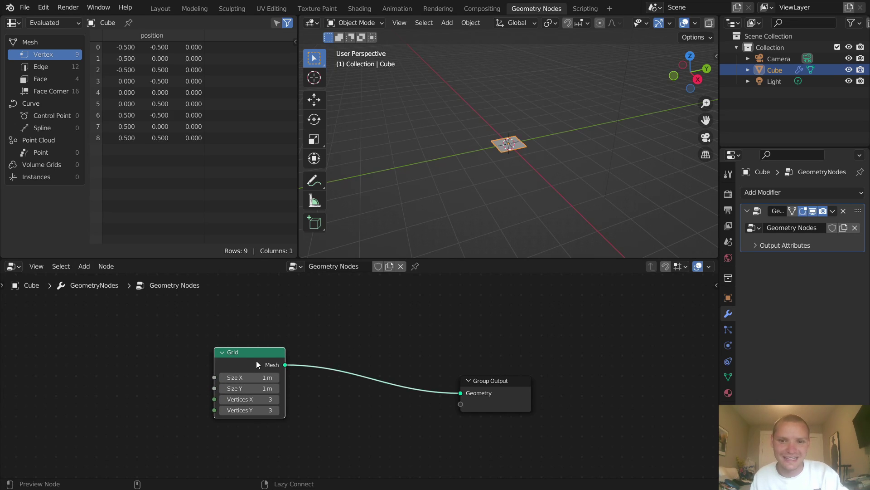
# Step: Show the grid in wireframe from the top and set its Vertices X and Vertices Y to 14
pyautogui.click(690, 56)
pyautogui.scroll(-3, 692, 24)
pyautogui.click(664, 22)
pyautogui.scroll(8, 447, 103)
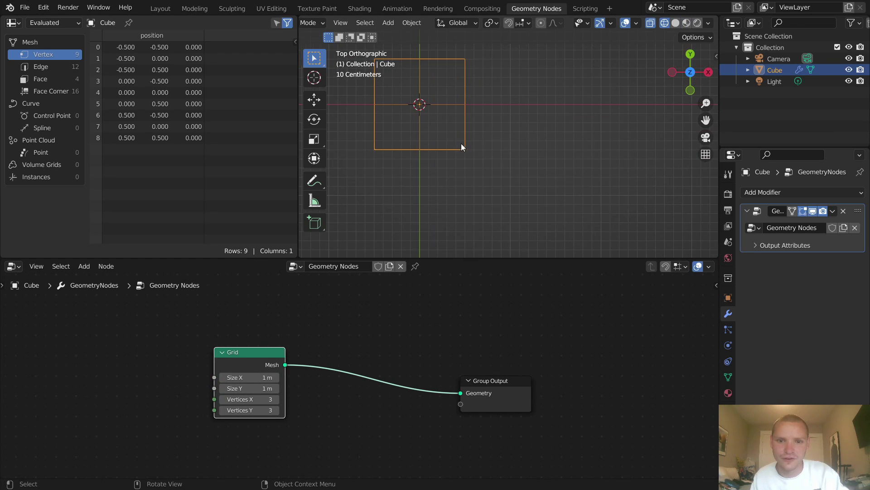
pyautogui.keyDown('shift'); pyautogui.moveTo(447, 104); pyautogui.dragTo(584, 163, button='middle'); pyautogui.keyUp('shift')
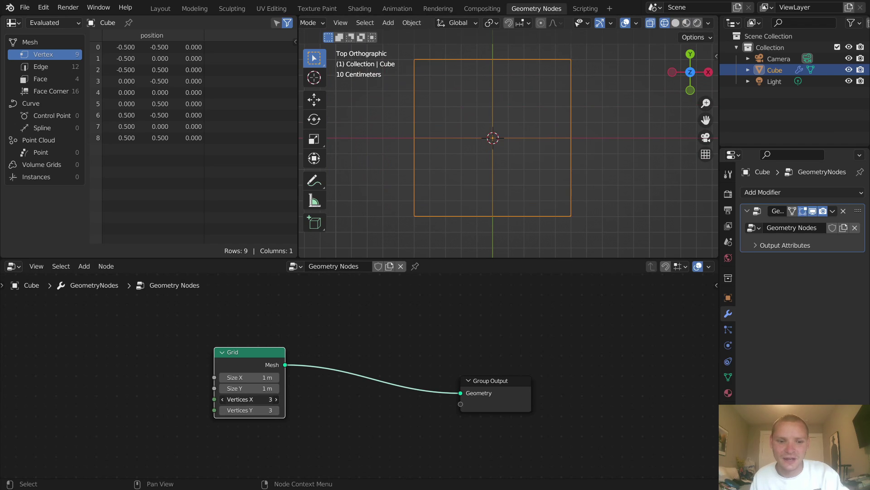
pyautogui.moveTo(249, 400); pyautogui.dragTo(300, 410)
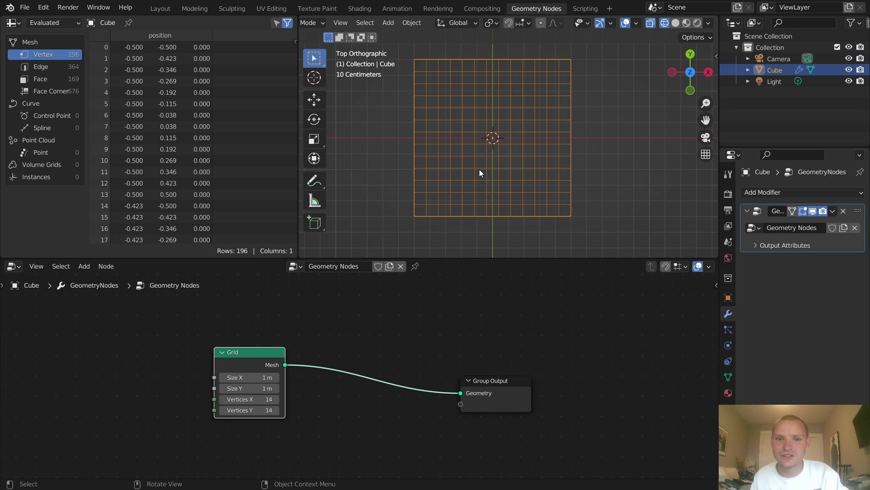
pyautogui.press('d')
pyautogui.moveTo(439, 104)
pyautogui.mouseDown()
pyautogui.moveTo(450, 97)
pyautogui.moveTo(440, 105)
pyautogui.mouseUp()
pyautogui.moveTo(440, 108); pyautogui.dragTo(444, 103, button='right')
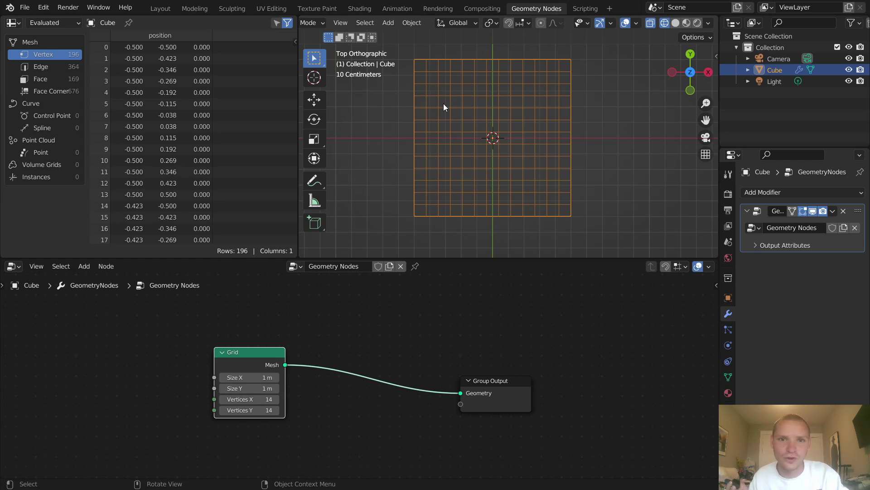
pyautogui.moveTo(254, 400)
pyautogui.mouseDown()
pyautogui.moveTo(254, 410)
pyautogui.moveTo(265, 410)
pyautogui.moveTo(244, 409)
pyautogui.mouseUp()
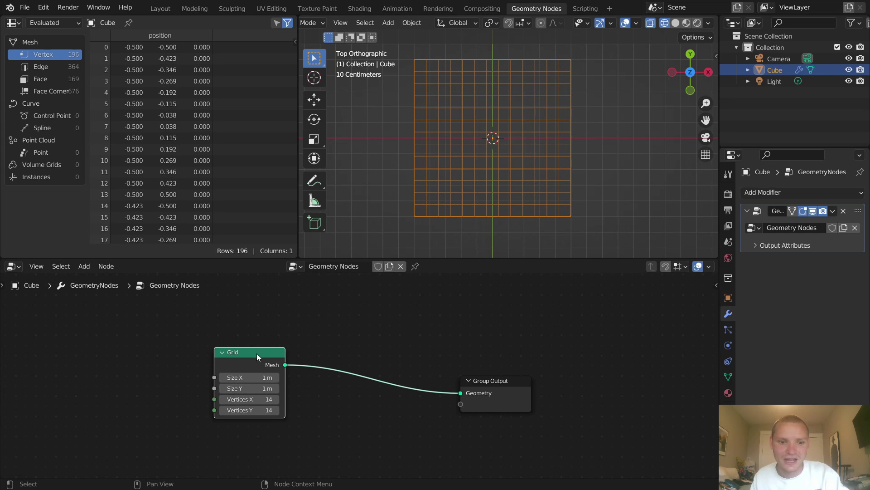
# Step: Move the Grid node further from the Group Output and add a Cylinder node below it
pyautogui.moveTo(241, 354); pyautogui.dragTo(174, 329)
pyautogui.moveTo(482, 62)
pyautogui.mouseDown()
pyautogui.moveTo(430, 181)
pyautogui.moveTo(558, 156)
pyautogui.moveTo(488, 56)
pyautogui.mouseUp()
pyautogui.hotkey('ctrl', 'z')
pyautogui.hotkey('shift', 'a')
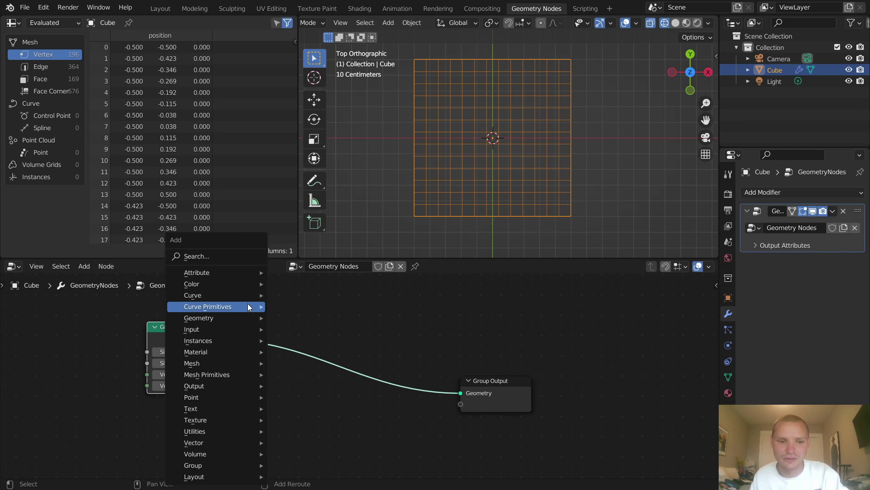
pyautogui.click(238, 257)
pyautogui.write('cyl')
pyautogui.press('Return')
pyautogui.click(174, 419)
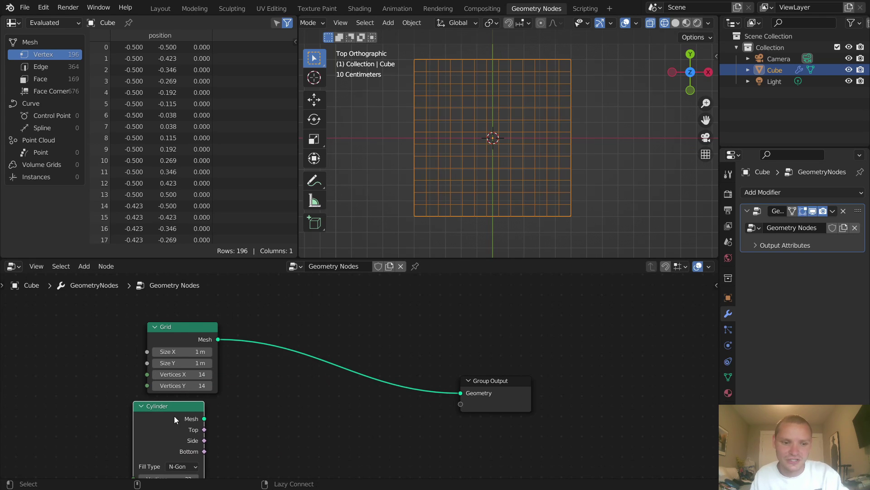
# Step: Connect the Cylinder mesh to the Group Output in place of the grid and set its vertices to 60
pyautogui.keyDown('alt'); pyautogui.keyDown('shift'); pyautogui.click(175, 417); pyautogui.keyUp('shift'); pyautogui.keyUp('alt')
pyautogui.scroll(-4, 498, 145)
pyautogui.moveTo(466, 155); pyautogui.dragTo(483, 104, button='middle')
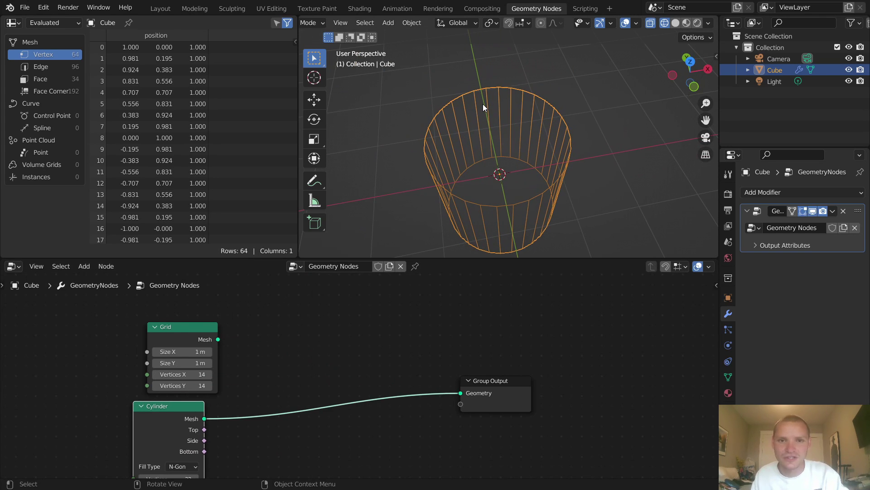
pyautogui.moveTo(178, 477); pyautogui.dragTo(265, 400, button='middle')
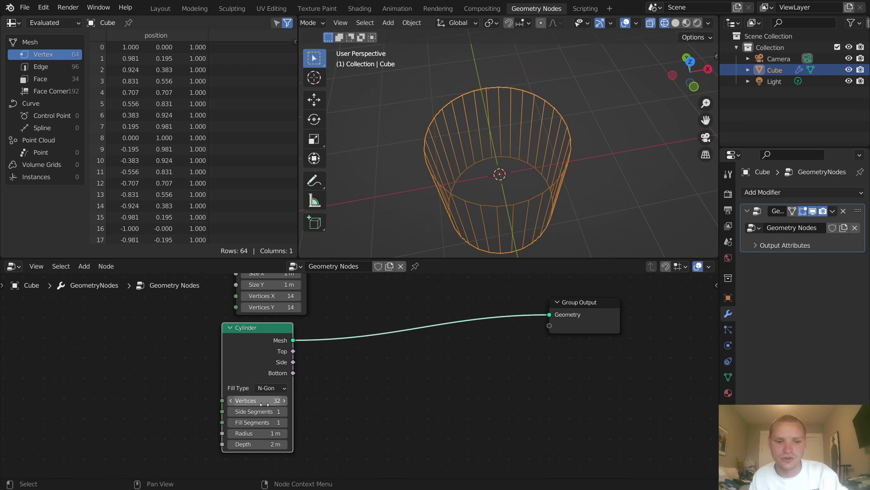
pyautogui.click(266, 401)
pyautogui.write('60')
pyautogui.press('Return')
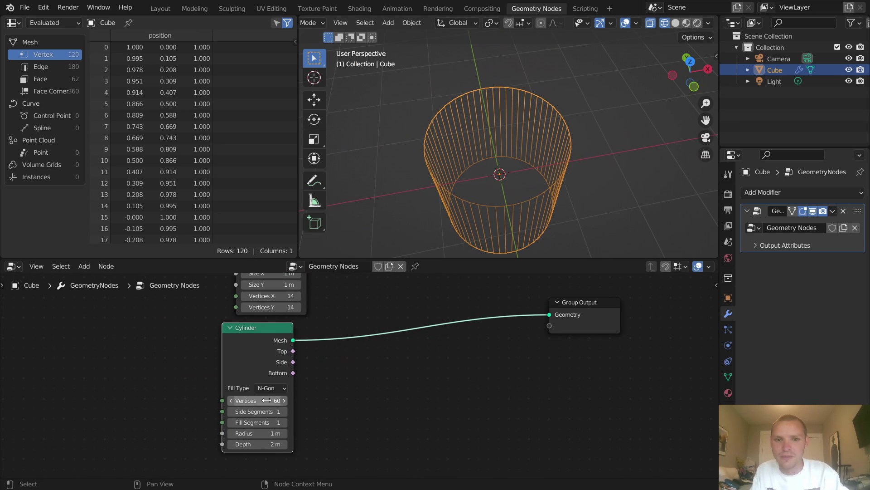
# Step: Add a Mesh Boolean node between the Grid node and the Group Output
pyautogui.moveTo(345, 344); pyautogui.dragTo(319, 410, button='middle')
pyautogui.hotkey('shift', 'a')
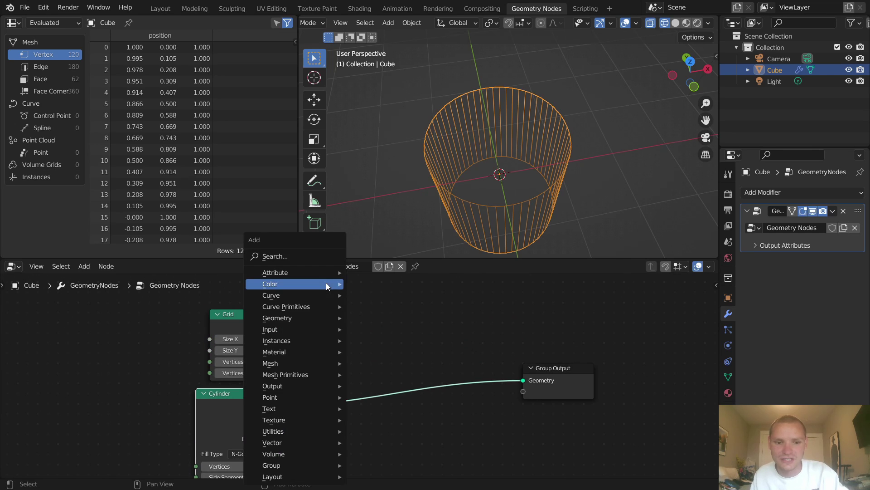
pyautogui.click(317, 258)
pyautogui.write('mesh boo')
pyautogui.press('Return')
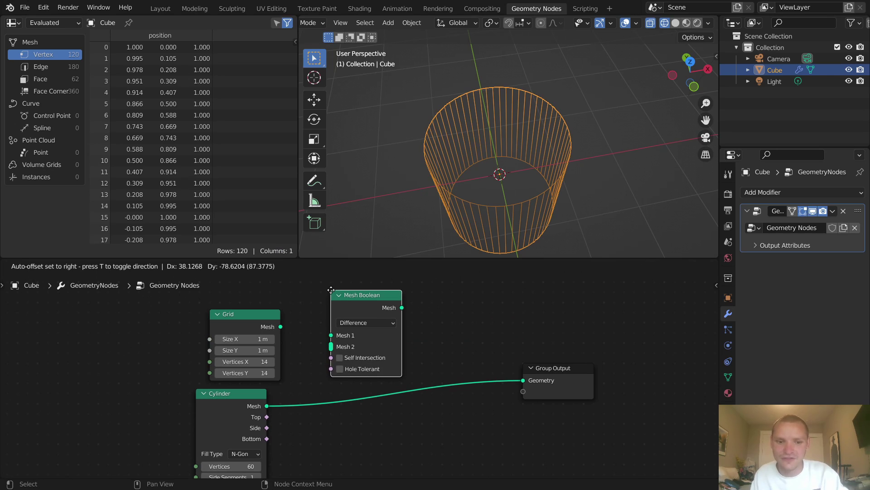
pyautogui.click(333, 294)
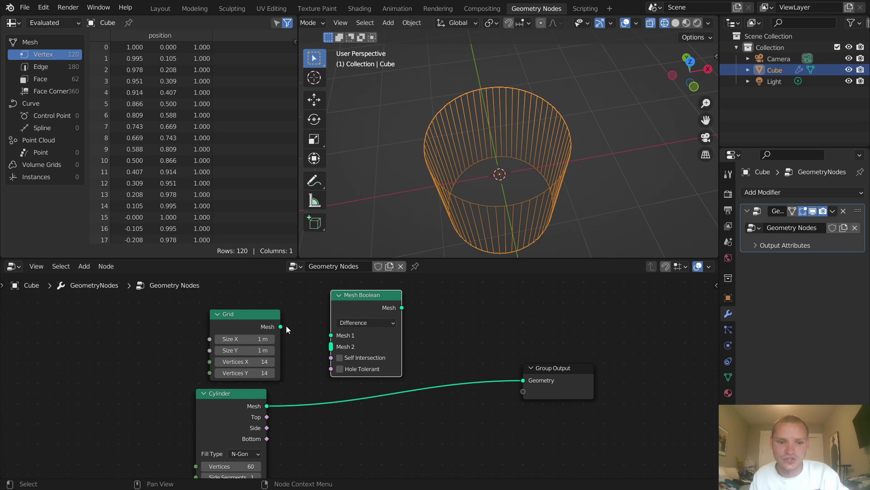
# Step: Feed the Grid and Cylinder meshes into the Mesh Boolean node, set it to Intersect, and connect its result to the Group Output
pyautogui.moveTo(281, 327); pyautogui.dragTo(330, 335)
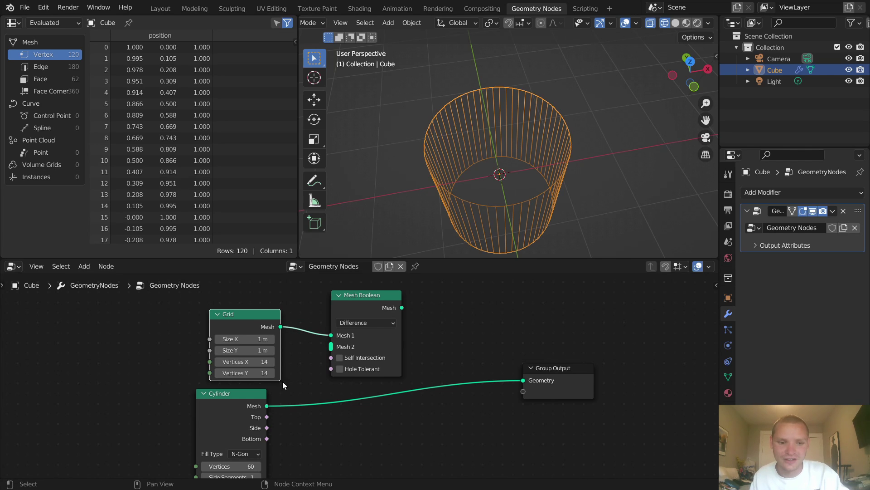
pyautogui.moveTo(266, 406); pyautogui.dragTo(332, 347)
pyautogui.click(350, 325)
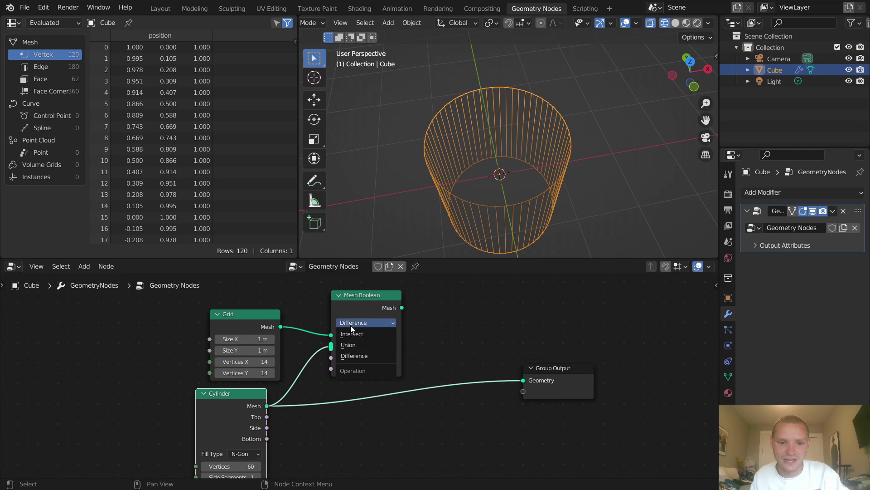
pyautogui.click(355, 334)
pyautogui.moveTo(281, 327); pyautogui.dragTo(331, 337)
pyautogui.keyDown('ctrl'); pyautogui.keyDown('shift'); pyautogui.click(370, 306); pyautogui.keyUp('shift'); pyautogui.keyUp('ctrl')
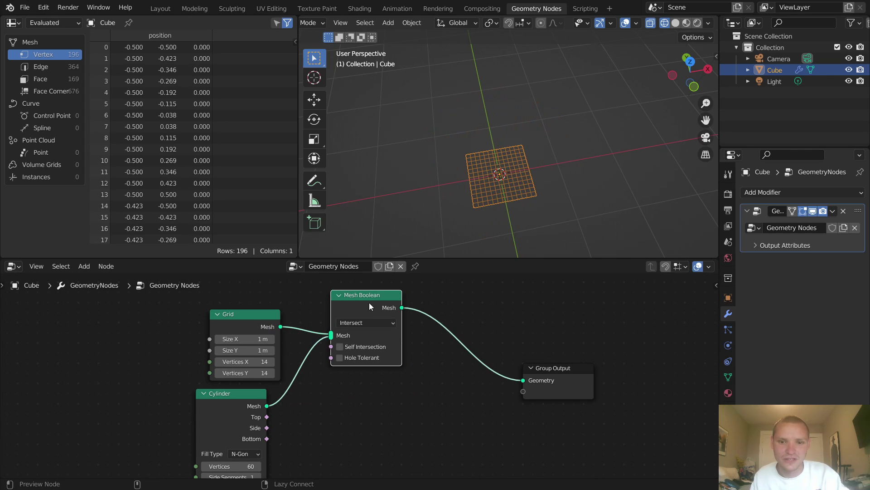
# Step: View the intersection from the top and set the Cylinder node's radius to 0.5 m
pyautogui.click(690, 61)
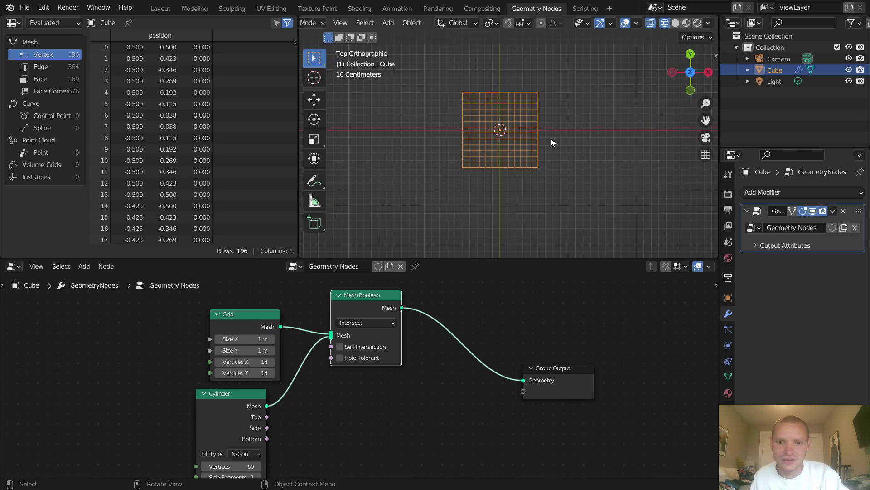
pyautogui.keyDown('ctrl'); pyautogui.keyDown('shift'); pyautogui.click(253, 396); pyautogui.keyUp('shift'); pyautogui.keyUp('ctrl')
pyautogui.keyDown('ctrl'); pyautogui.keyDown('shift'); pyautogui.click(391, 309); pyautogui.keyUp('shift'); pyautogui.keyUp('ctrl')
pyautogui.moveTo(233, 466); pyautogui.dragTo(295, 419, button='middle')
pyautogui.moveTo(295, 453)
pyautogui.mouseDown()
pyautogui.moveTo(274, 453)
pyautogui.moveTo(297, 454)
pyautogui.mouseUp()
pyautogui.click(298, 452)
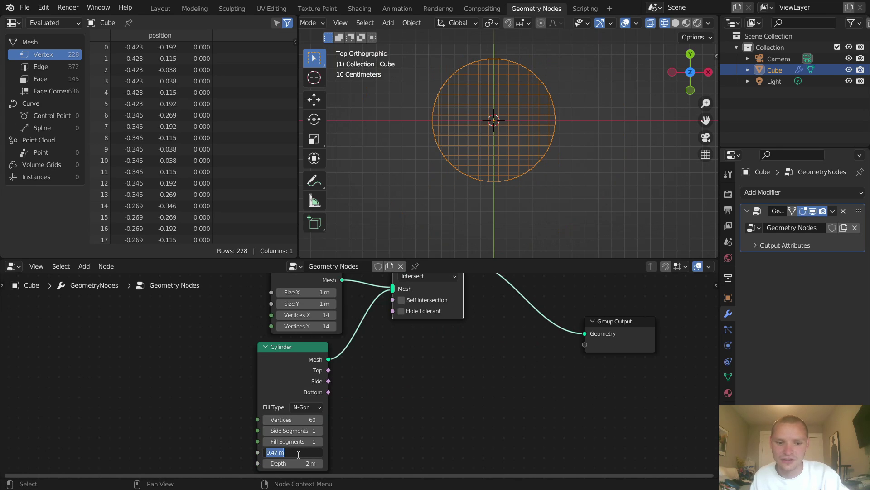
pyautogui.write('0.5')
pyautogui.press('Return')
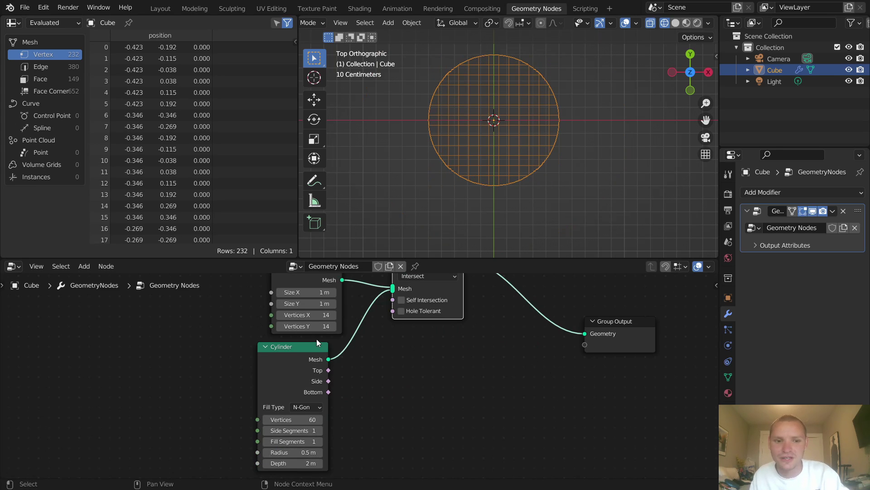
pyautogui.moveTo(330, 287); pyautogui.dragTo(316, 355, button='middle')
pyautogui.scroll(1, 316, 355)
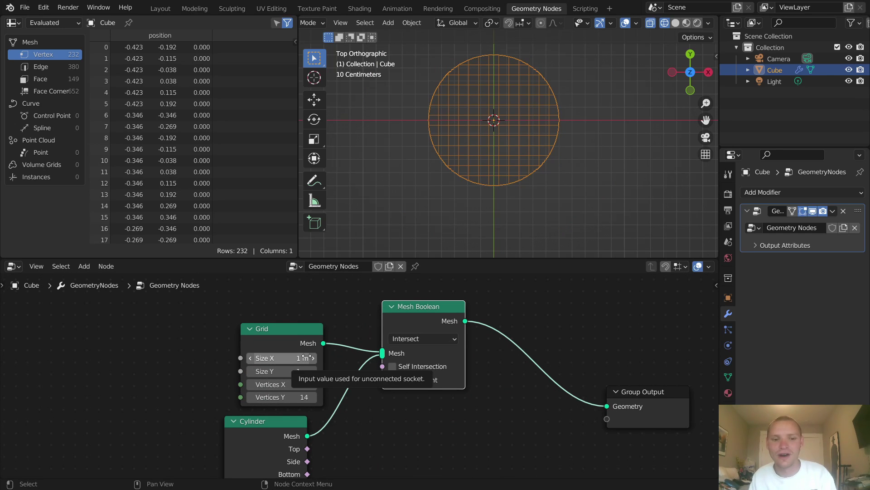
pyautogui.moveTo(340, 410); pyautogui.dragTo(376, 319, button='middle')
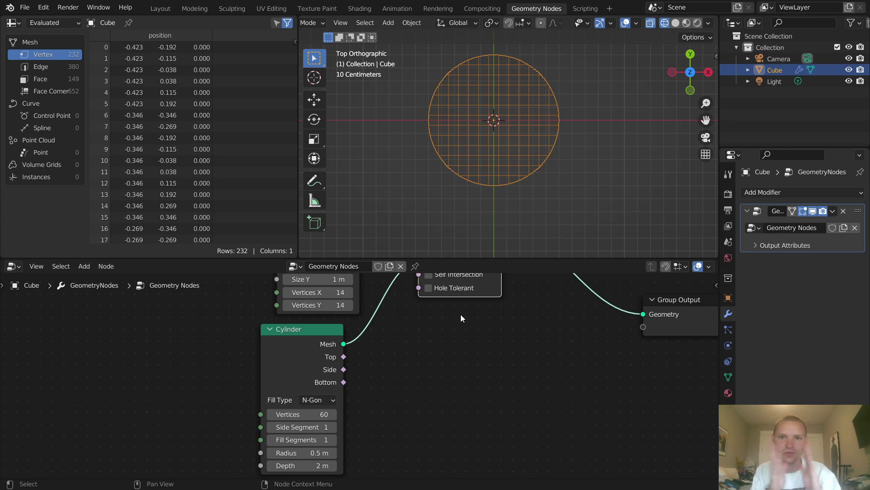
# Step: Examine the circular grid from above with the viewport overlays temporarily hidden
pyautogui.moveTo(495, 321); pyautogui.dragTo(479, 395, button='middle')
pyautogui.moveTo(307, 367); pyautogui.dragTo(329, 379)
pyautogui.hotkey('ctrl', 'z')
pyautogui.scroll(3, 501, 188)
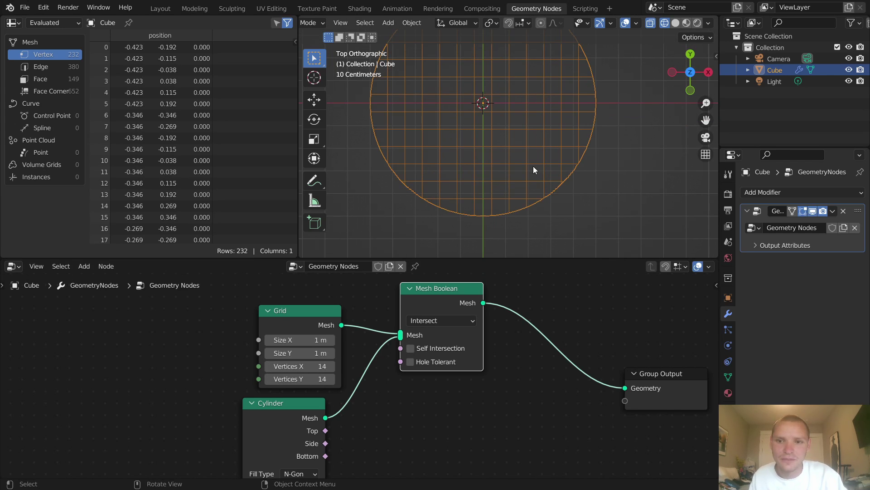
pyautogui.click(628, 25)
pyautogui.keyDown('shift'); pyautogui.moveTo(562, 83); pyautogui.dragTo(581, 119, button='middle'); pyautogui.keyUp('shift')
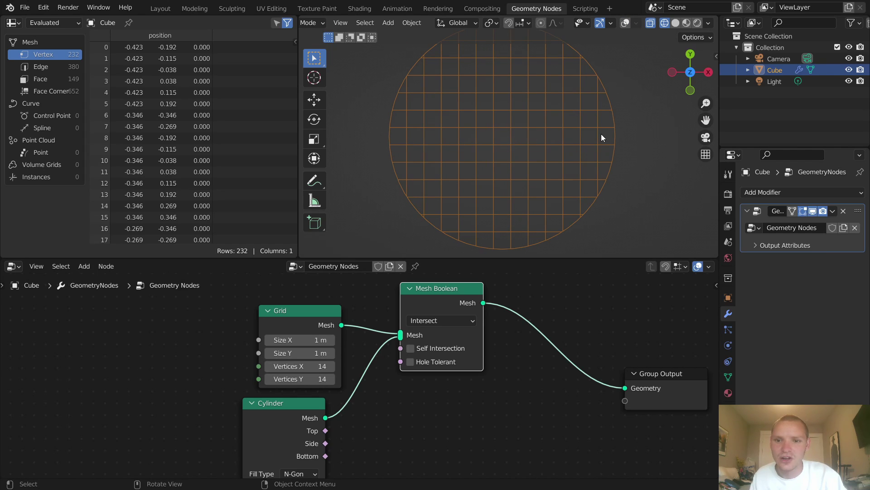
pyautogui.click(624, 23)
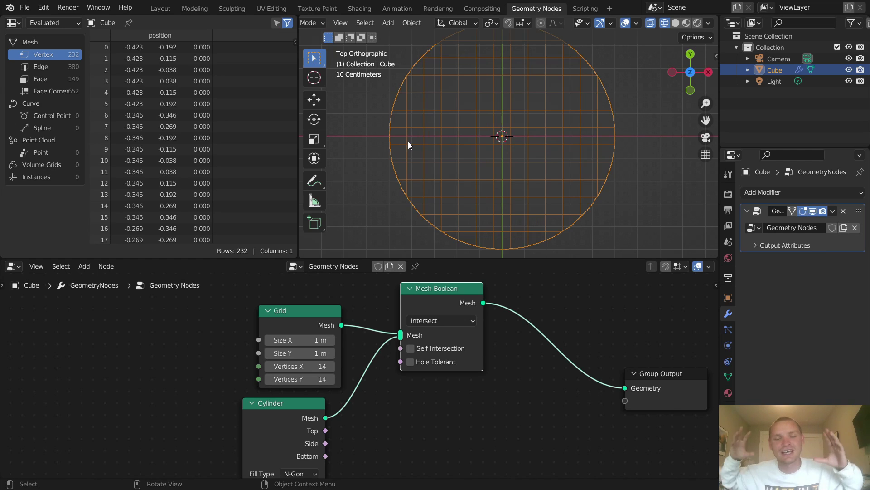
pyautogui.moveTo(389, 142)
pyautogui.mouseDown()
pyautogui.moveTo(476, 122)
pyautogui.moveTo(526, 144)
pyautogui.moveTo(623, 148)
pyautogui.mouseUp()
pyautogui.scroll(-2, 622, 148)
pyautogui.moveTo(506, 67); pyautogui.dragTo(496, 200)
pyautogui.hotkey('ctrl', 'z')
pyautogui.hotkey('ctrl', 'z')
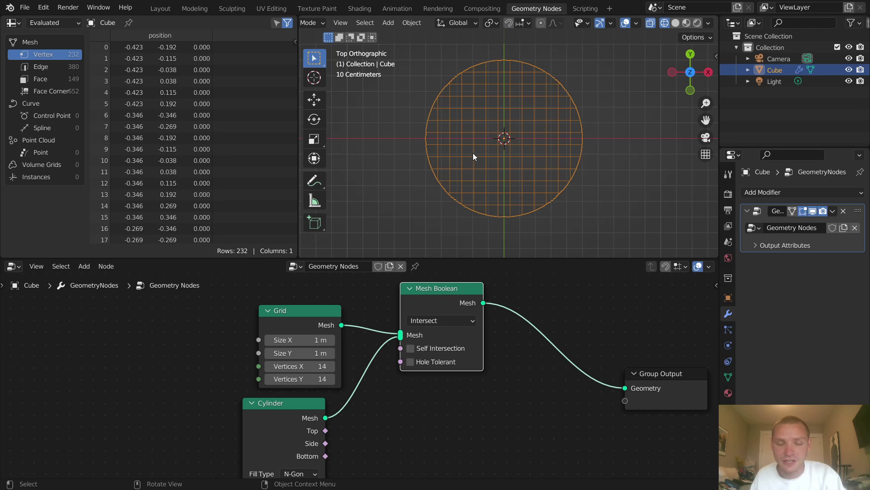
# Step: Duplicate the Mesh Boolean node, insert the copy before the Group Output, and set it to Difference
pyautogui.moveTo(538, 325); pyautogui.dragTo(440, 327, button='middle')
pyautogui.hotkey('shift', 'd')
pyautogui.click(498, 332)
pyautogui.click(479, 339)
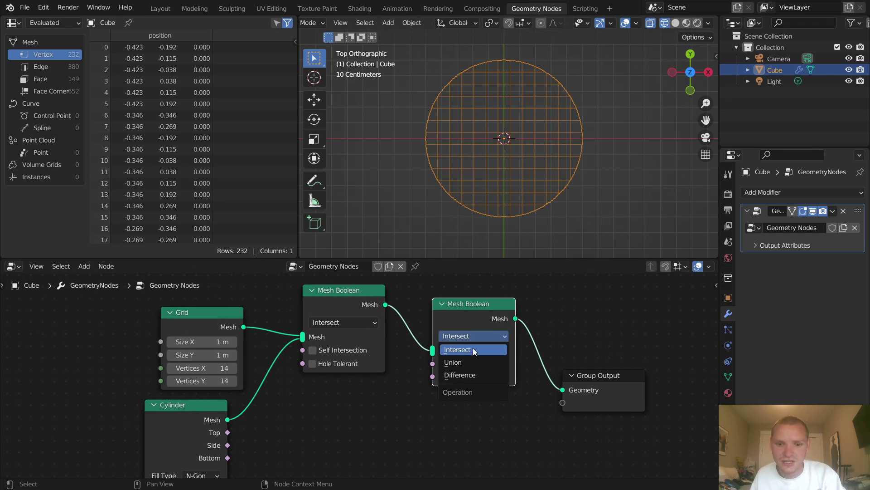
pyautogui.click(467, 371)
pyautogui.moveTo(478, 349); pyautogui.dragTo(580, 354)
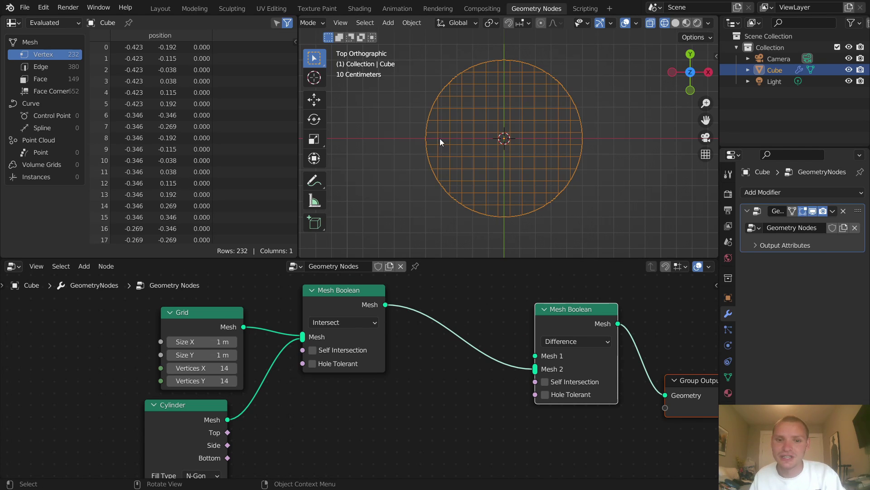
pyautogui.moveTo(426, 136); pyautogui.dragTo(577, 134)
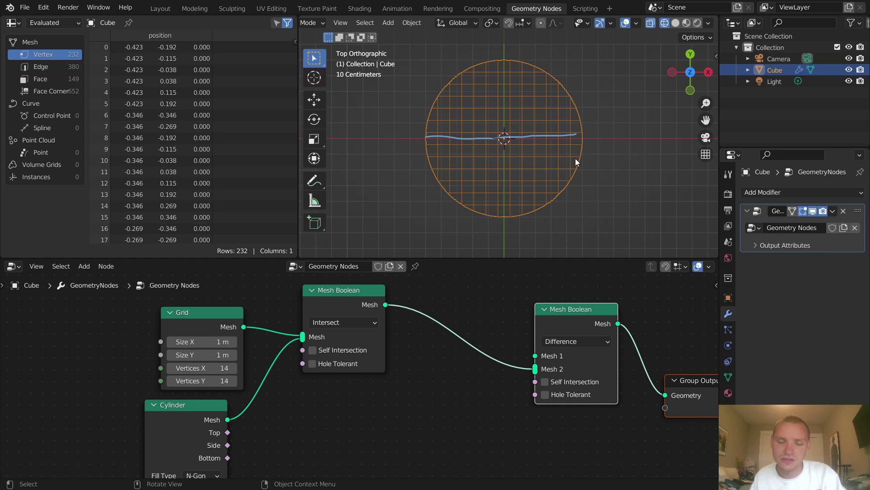
pyautogui.hotkey('ctrl', 'z')
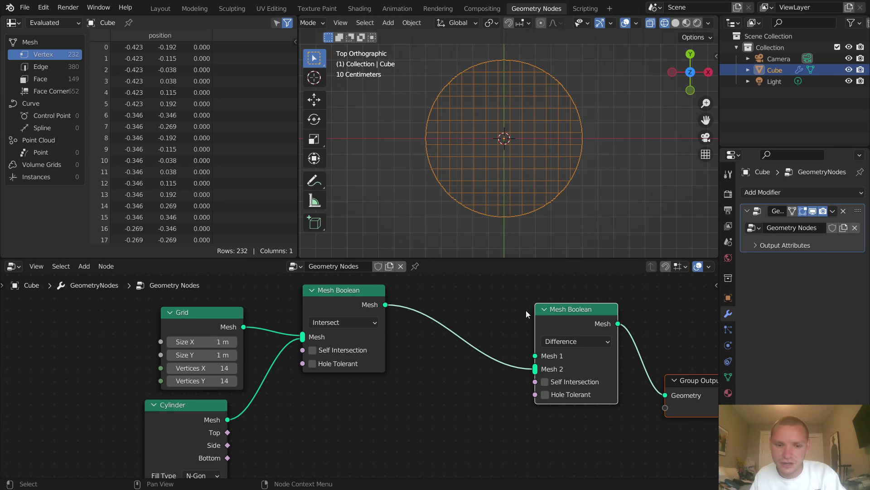
# Step: Add a Cube mesh node below the Intersect Mesh Boolean node
pyautogui.moveTo(420, 297); pyautogui.dragTo(424, 273, button='middle')
pyautogui.hotkey('shift', 'a')
pyautogui.click(412, 257)
pyautogui.write('cub')
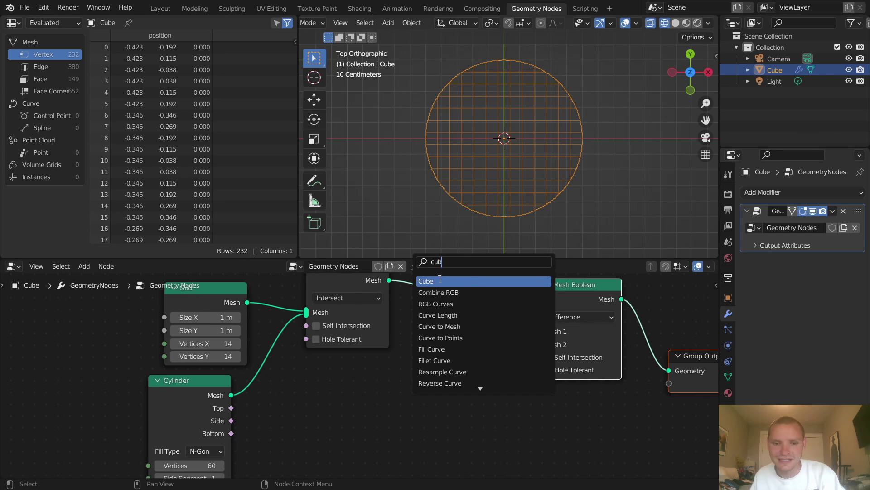
pyautogui.click(440, 281)
pyautogui.click(412, 379)
# Step: Connect the Intersect result to Mesh 1 and the Cube mesh to Mesh 2 of the Difference node
pyautogui.moveTo(420, 378); pyautogui.dragTo(388, 284)
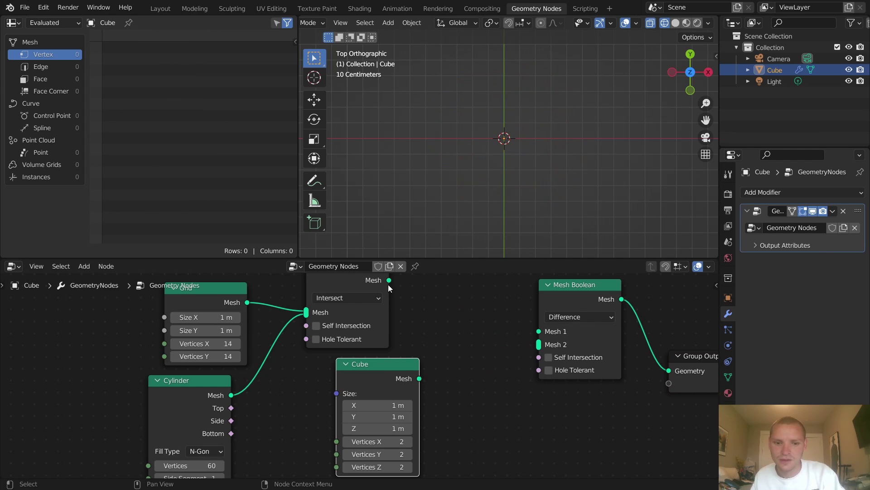
pyautogui.moveTo(540, 331); pyautogui.dragTo(545, 348, button='middle')
pyautogui.moveTo(394, 297); pyautogui.dragTo(544, 348)
pyautogui.moveTo(425, 395); pyautogui.dragTo(544, 361)
pyautogui.moveTo(423, 411); pyautogui.dragTo(448, 370, button='middle')
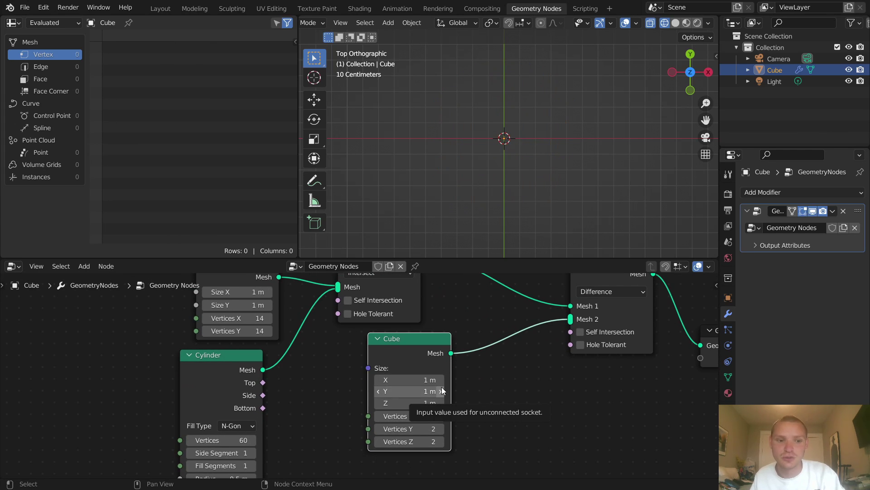
# Step: Set the Cube node's Y size to 0.09 m, preview the cube alone, and return to the Difference output
pyautogui.moveTo(410, 391); pyautogui.dragTo(360, 391)
pyautogui.keyDown('ctrl'); pyautogui.keyDown('shift'); pyautogui.click(428, 345); pyautogui.keyUp('shift'); pyautogui.keyUp('ctrl')
pyautogui.moveTo(491, 186); pyautogui.dragTo(528, 124, button='middle')
pyautogui.moveTo(605, 280); pyautogui.dragTo(572, 322, button='middle')
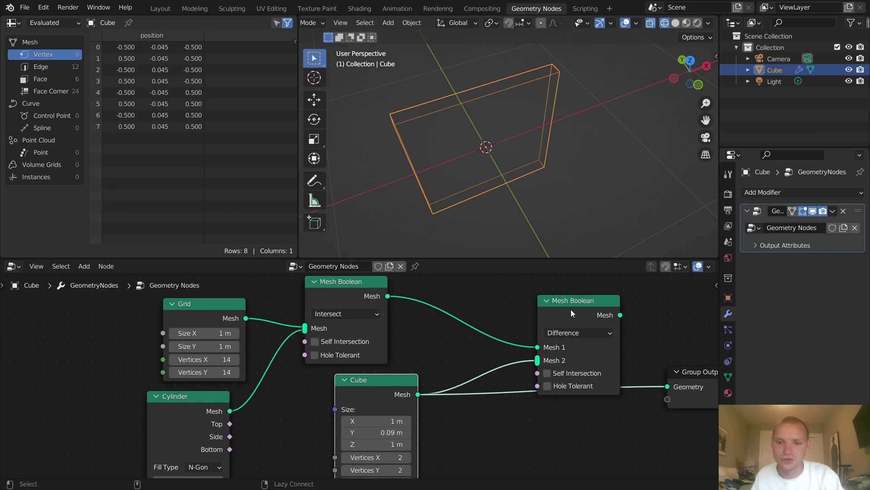
pyautogui.keyDown('ctrl'); pyautogui.keyDown('shift'); pyautogui.click(570, 304); pyautogui.keyUp('shift'); pyautogui.keyUp('ctrl')
# Step: View the cut circle from the top and reduce the Cube node's Y size to 0.06 m
pyautogui.click(691, 61)
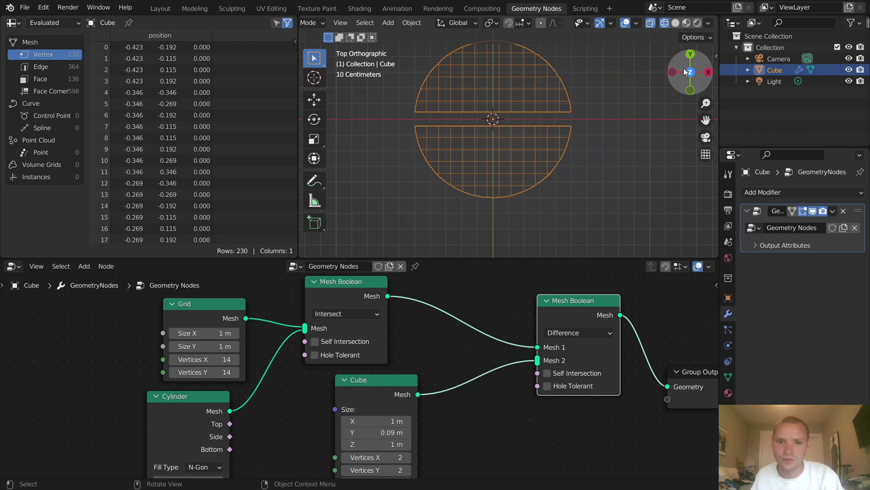
pyautogui.scroll(3, 461, 135)
pyautogui.moveTo(407, 431); pyautogui.dragTo(392, 431)
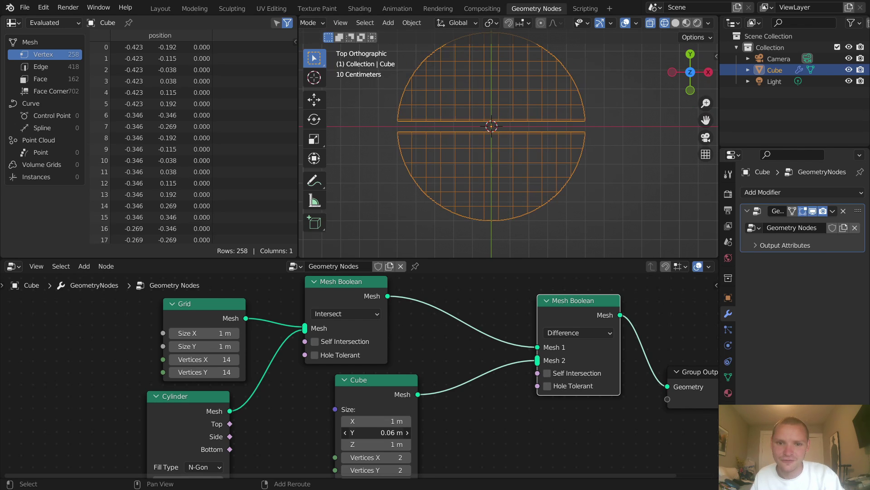
# Step: Set both Vertices X and Vertices Y of the Grid node to 12
pyautogui.moveTo(314, 403); pyautogui.dragTo(485, 426, button='middle')
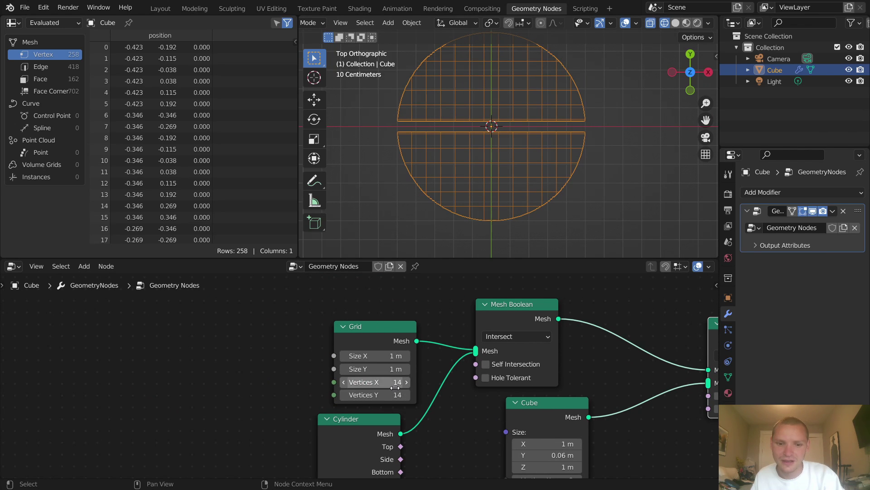
pyautogui.moveTo(395, 383); pyautogui.dragTo(395, 389)
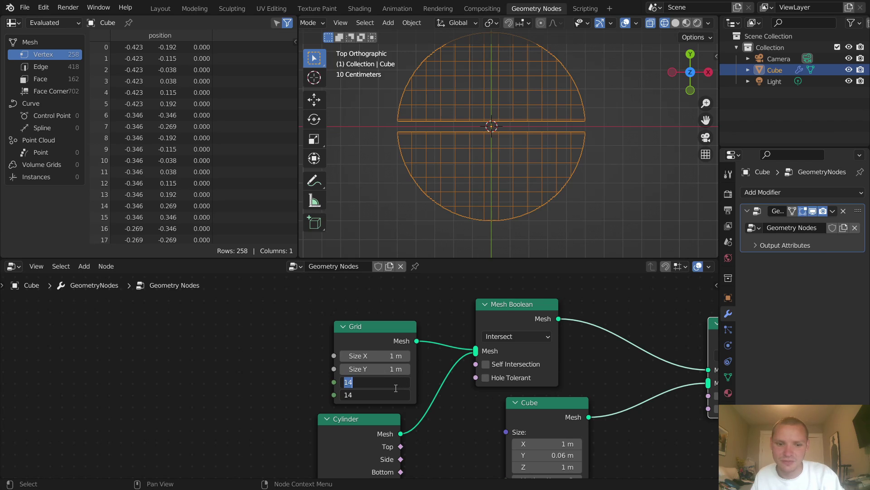
pyautogui.write('12')
pyautogui.press('Return')
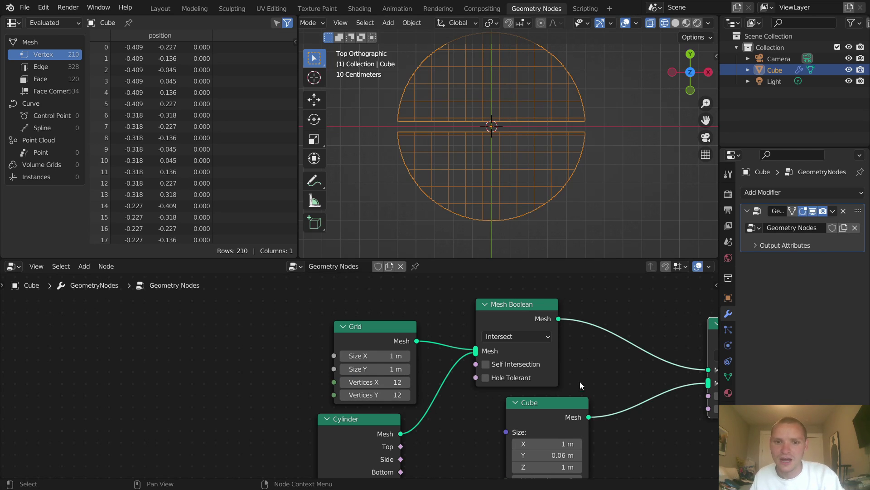
pyautogui.moveTo(490, 40); pyautogui.dragTo(488, 210)
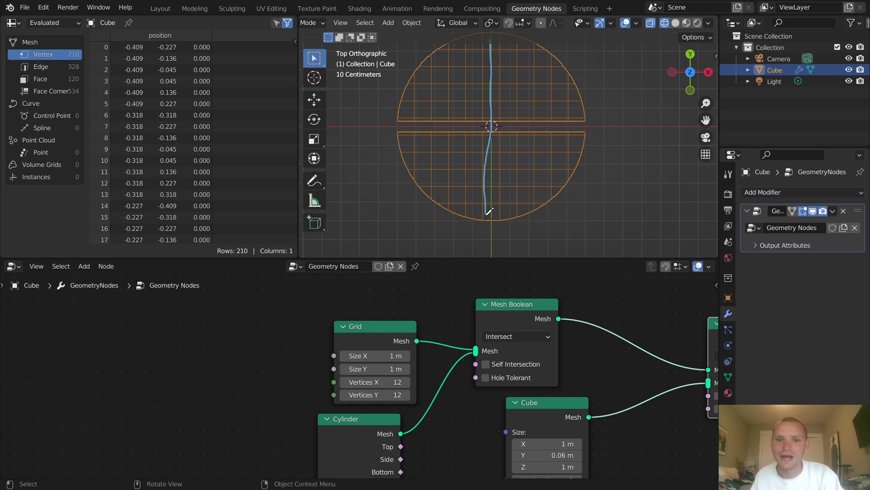
pyautogui.hotkey('ctrl', 'z')
# Step: Duplicate the Cube node, connect the copy to Mesh 2 of the Difference node, and place it below the original
pyautogui.moveTo(566, 374); pyautogui.dragTo(538, 310, button='middle')
pyautogui.moveTo(525, 343); pyautogui.dragTo(466, 347)
pyautogui.hotkey('shift', 'd')
pyautogui.click(589, 374)
pyautogui.moveTo(589, 375); pyautogui.dragTo(512, 369, button='middle')
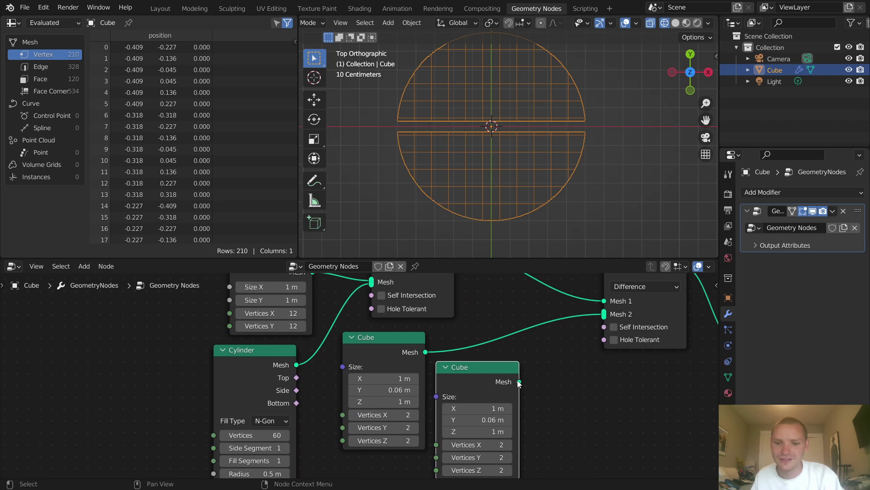
pyautogui.moveTo(519, 381); pyautogui.dragTo(602, 319)
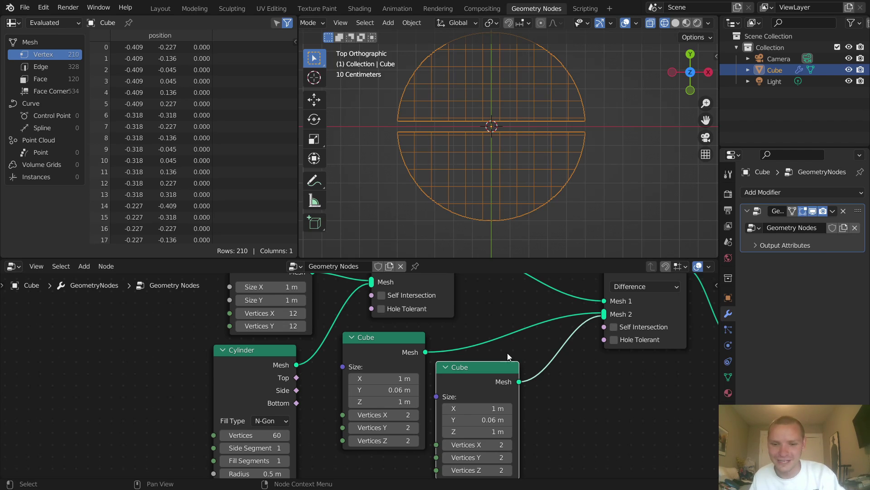
pyautogui.moveTo(503, 365); pyautogui.dragTo(417, 437)
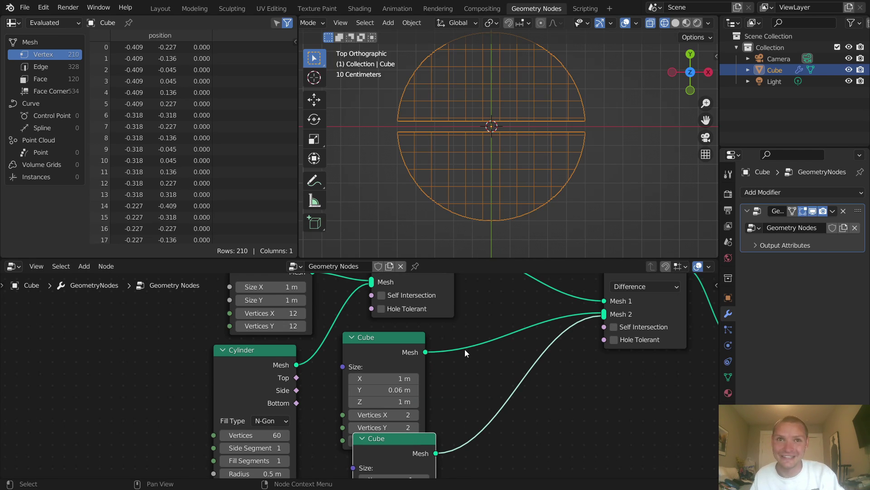
# Step: Insert a Transform node between the duplicated Cube and the Difference Mesh Boolean node
pyautogui.moveTo(479, 341); pyautogui.dragTo(431, 303, button='middle')
pyautogui.hotkey('shift', 'a')
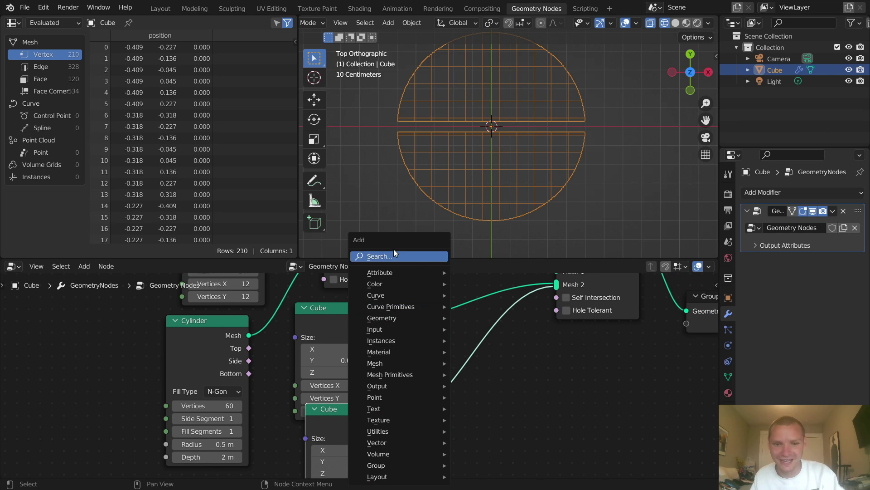
pyautogui.write('tr')
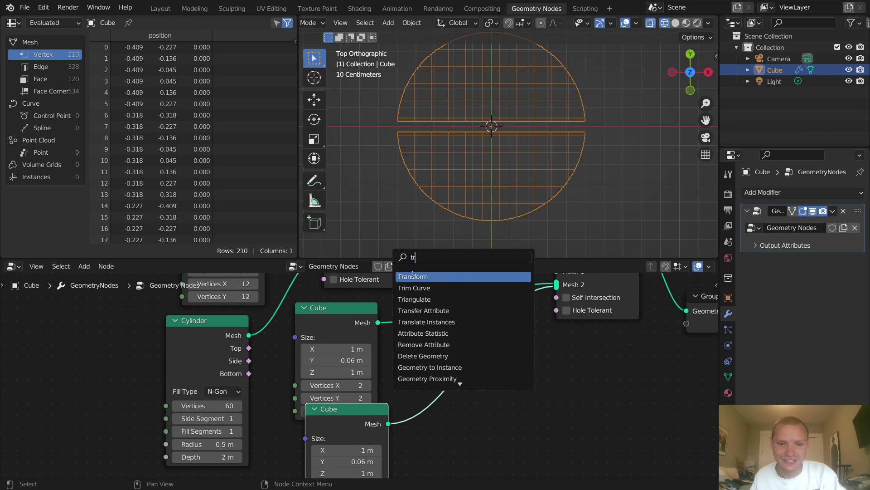
pyautogui.click(413, 275)
pyautogui.click(459, 343)
pyautogui.moveTo(462, 348); pyautogui.dragTo(461, 328, button='middle')
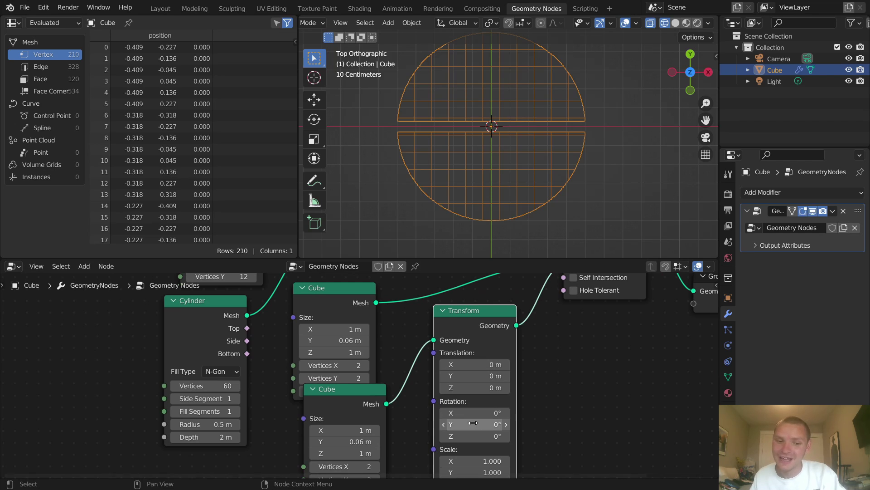
# Step: Tuck the duplicated Cube node under the original and set the Transform node's Z rotation to 90°
pyautogui.moveTo(369, 389); pyautogui.dragTo(351, 412)
pyautogui.moveTo(475, 436); pyautogui.dragTo(468, 439)
pyautogui.click(469, 436)
pyautogui.write('90')
pyautogui.press('Return')
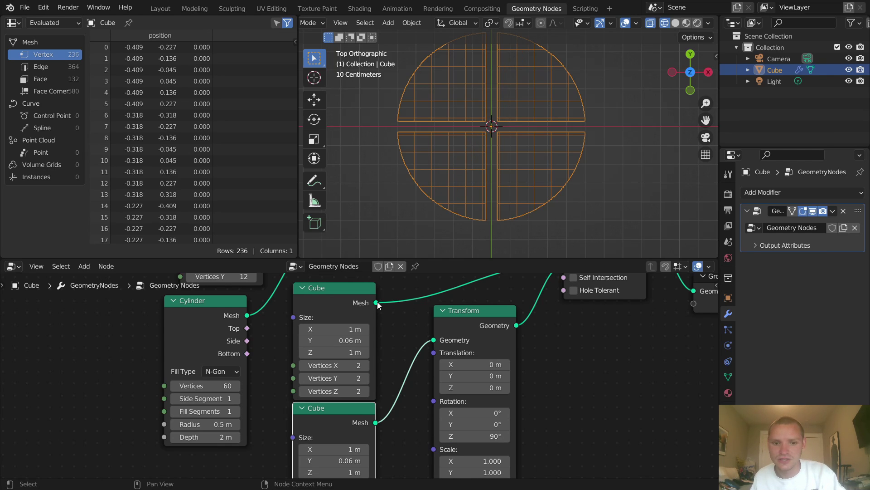
# Step: Feed the original Cube's mesh into the Transform node and remove the duplicated Cube node
pyautogui.moveTo(376, 303); pyautogui.dragTo(433, 340)
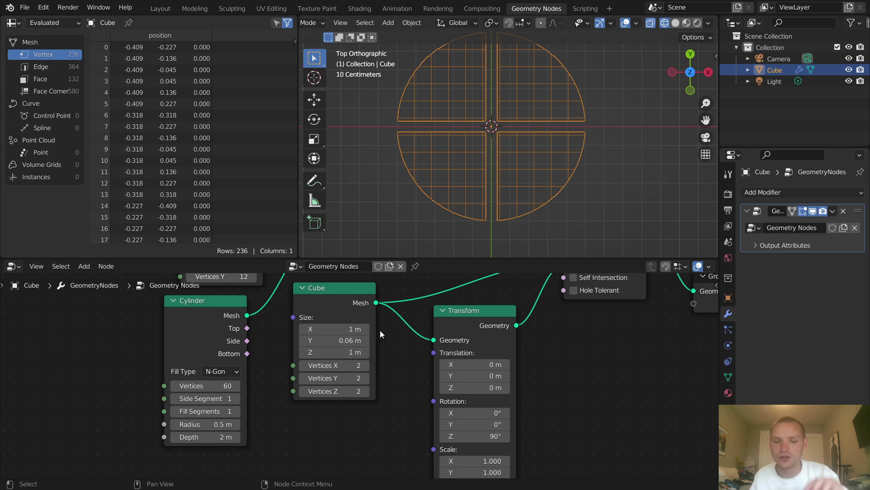
pyautogui.moveTo(380, 340); pyautogui.dragTo(377, 396, button='middle')
# Step: Preview the outputs of the Cube, Transform and Difference nodes in turn, ending in top view
pyautogui.moveTo(485, 408); pyautogui.dragTo(429, 399, button='middle')
pyautogui.keyDown('ctrl'); pyautogui.keyDown('shift'); pyautogui.click(295, 320); pyautogui.keyUp('shift'); pyautogui.keyUp('ctrl')
pyautogui.moveTo(490, 145); pyautogui.dragTo(507, 110, button='middle')
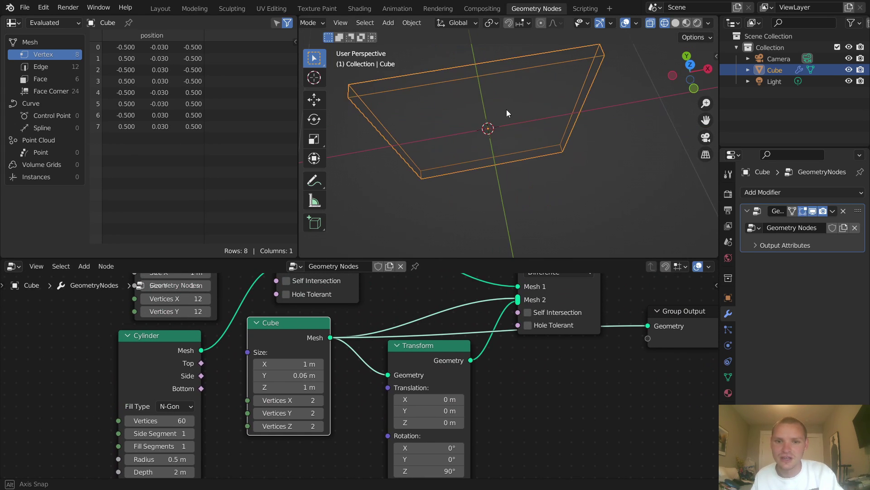
pyautogui.keyDown('ctrl'); pyautogui.keyDown('shift'); pyautogui.click(441, 341); pyautogui.keyUp('shift'); pyautogui.keyUp('ctrl')
pyautogui.moveTo(551, 279); pyautogui.dragTo(514, 342, button='middle')
pyautogui.keyDown('ctrl'); pyautogui.keyDown('shift'); pyautogui.click(528, 309); pyautogui.keyUp('shift'); pyautogui.keyUp('ctrl')
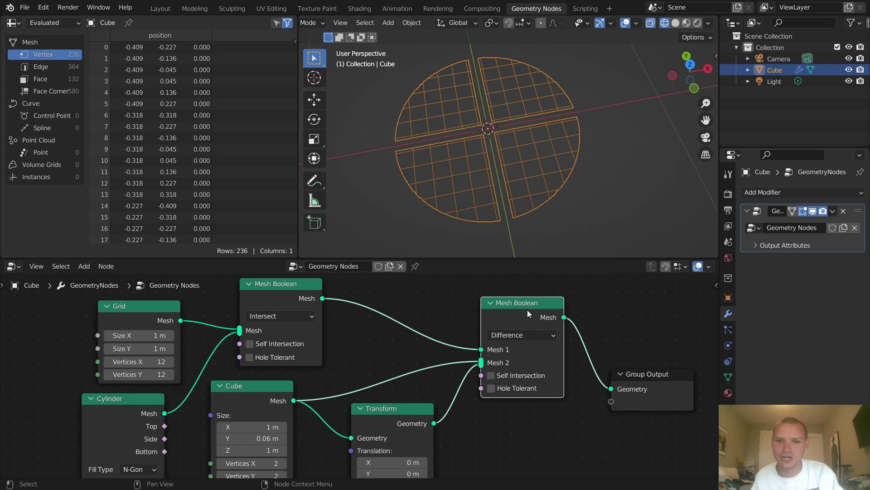
pyautogui.click(690, 64)
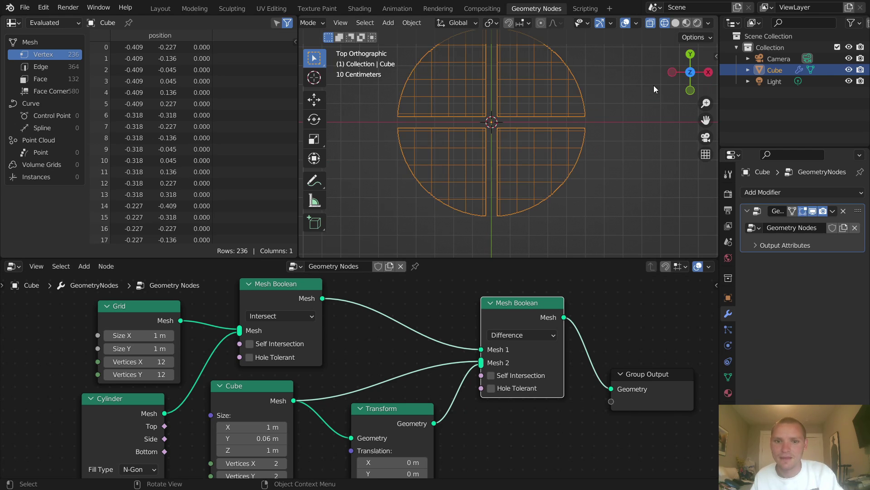
pyautogui.moveTo(119, 476); pyautogui.dragTo(283, 419, button='middle')
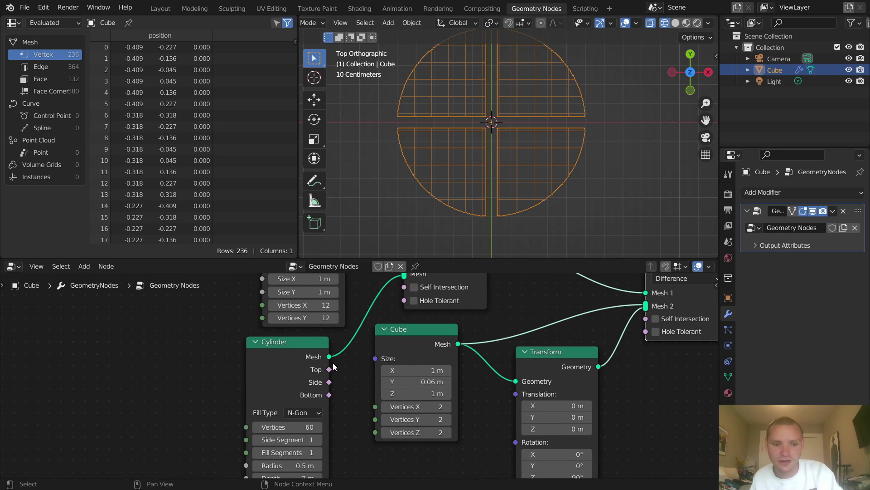
pyautogui.moveTo(287, 465)
pyautogui.mouseDown()
pyautogui.moveTo(270, 465)
pyautogui.moveTo(278, 465)
pyautogui.mouseUp()
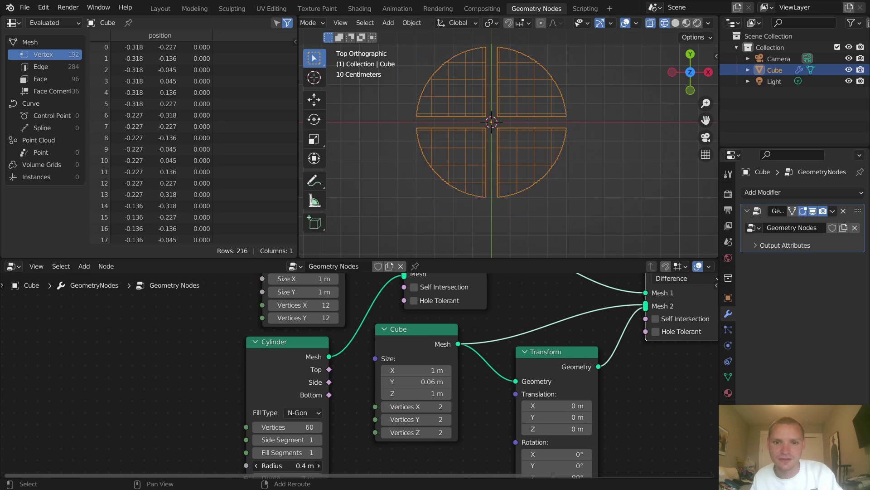
pyautogui.hotkey('ctrl', 'z')
pyautogui.moveTo(311, 376); pyautogui.dragTo(324, 415, button='middle')
pyautogui.moveTo(331, 344); pyautogui.dragTo(313, 357)
pyautogui.hotkey('ctrl', 'z')
# Step: Save the project to the Desktop under the name availableonpatreon
pyautogui.hotkey('ctrl', 's')
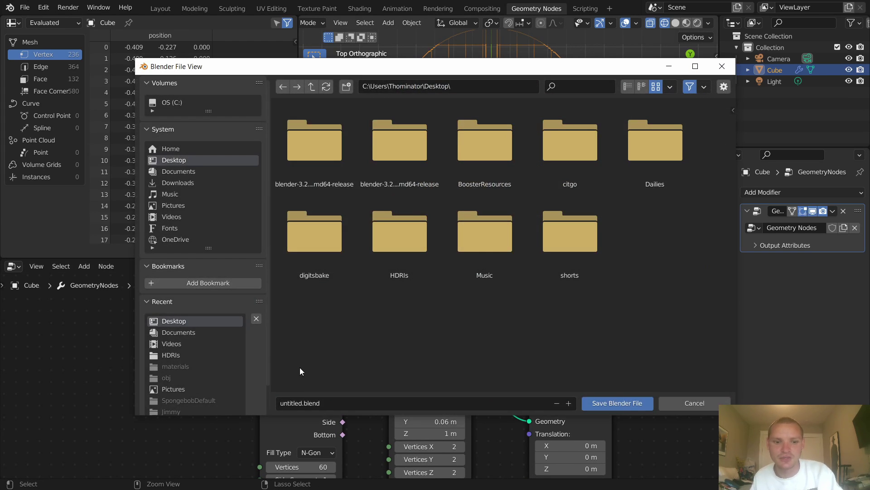
pyautogui.doubleClick(293, 402)
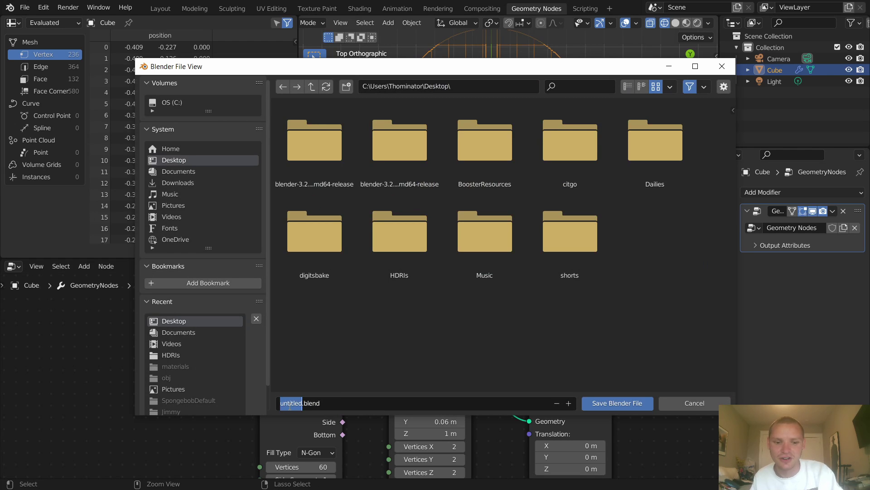
pyautogui.write('availableonpatreon')
pyautogui.press('Return')
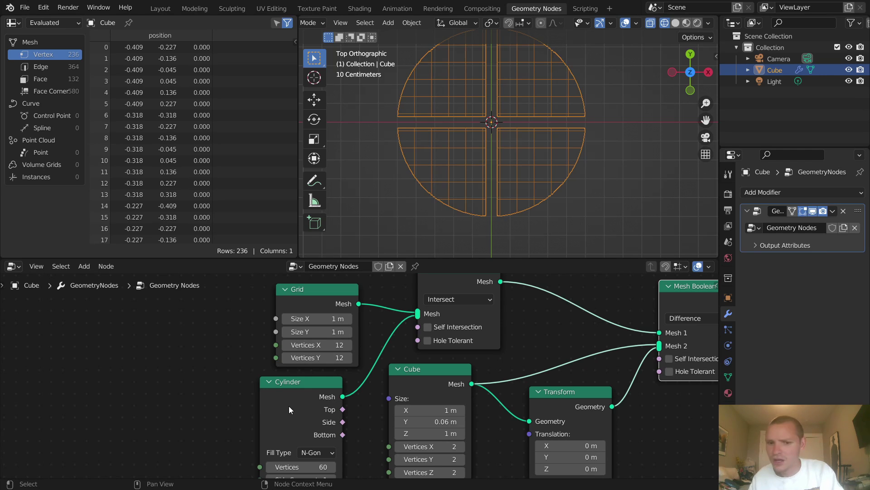
# Step: Switch the viewport to Solid shading and view the quartered disc in perspective
pyautogui.click(678, 21)
pyautogui.moveTo(460, 119); pyautogui.dragTo(490, 75, button='middle')
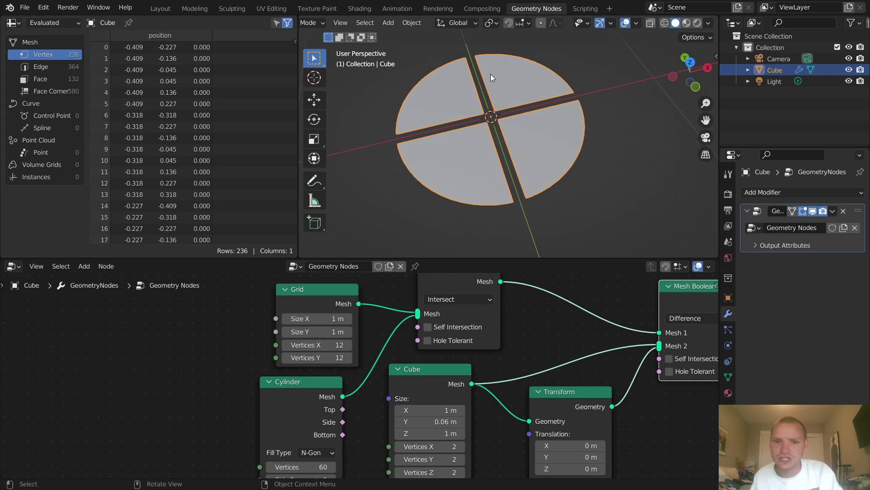
# Step: Inspect the grid topology of the quartered disc by comparing wireframe and solid shading
pyautogui.click(665, 22)
pyautogui.scroll(2, 660, 81)
pyautogui.moveTo(483, 71); pyautogui.dragTo(493, 82)
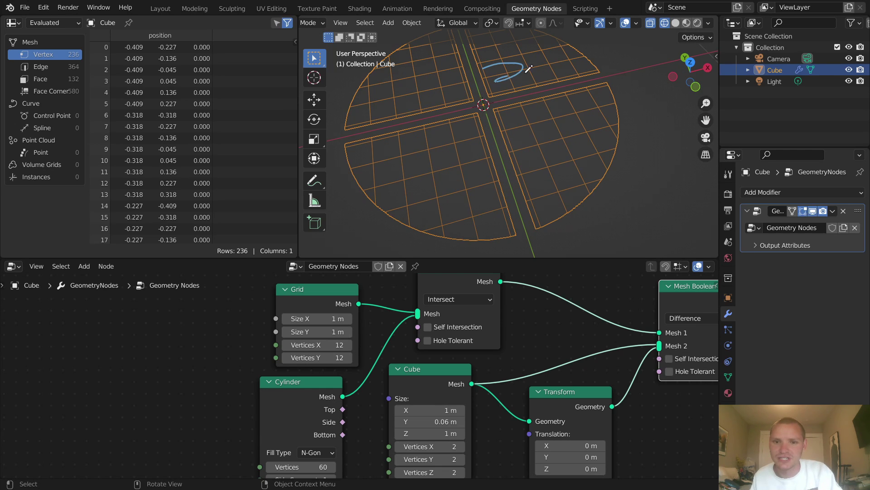
pyautogui.hotkey('ctrl', 'z')
pyautogui.click(674, 23)
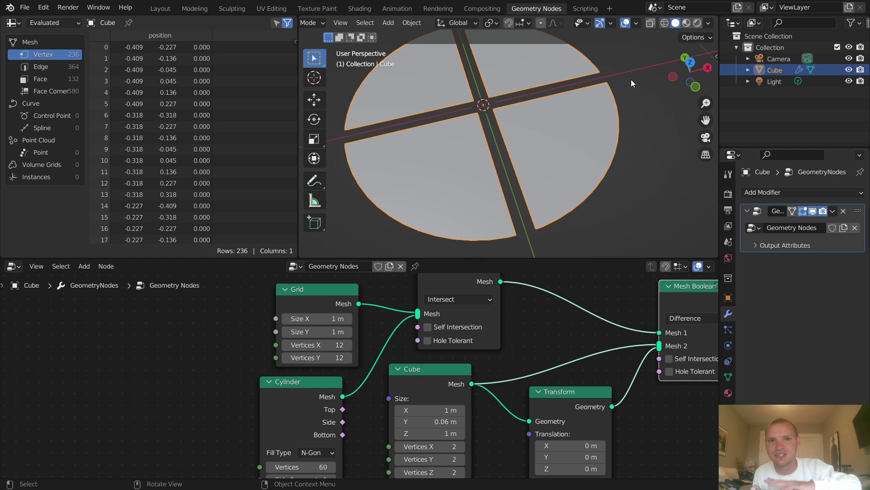
pyautogui.hotkey('shift', 'z')
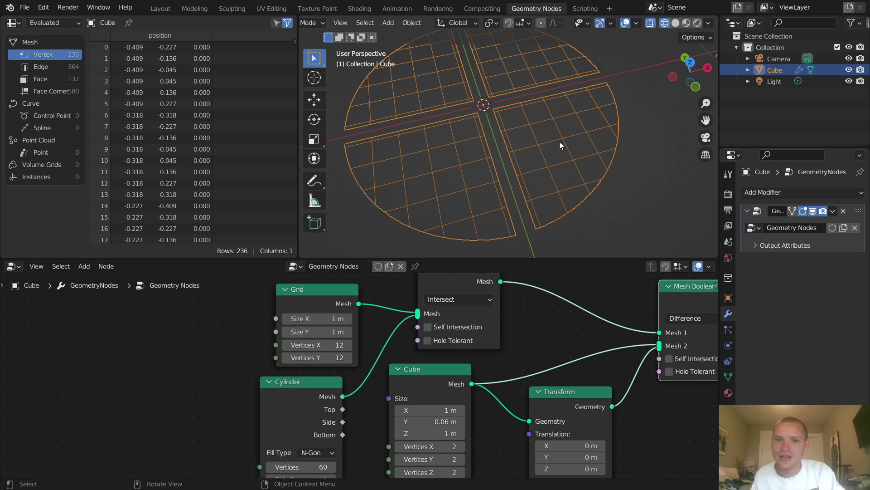
pyautogui.click(676, 24)
# Step: Insert an Extrude Mesh node between the Difference Mesh Boolean and the Group Output
pyautogui.scroll(-6, 636, 333)
pyautogui.moveTo(644, 340); pyautogui.dragTo(489, 327, button='middle')
pyautogui.scroll(5, 529, 349)
pyautogui.moveTo(499, 387); pyautogui.dragTo(636, 330)
pyautogui.press('g')
pyautogui.click(650, 316)
pyautogui.moveTo(539, 310); pyautogui.dragTo(433, 347, button='middle')
pyautogui.hotkey('shift', 'a')
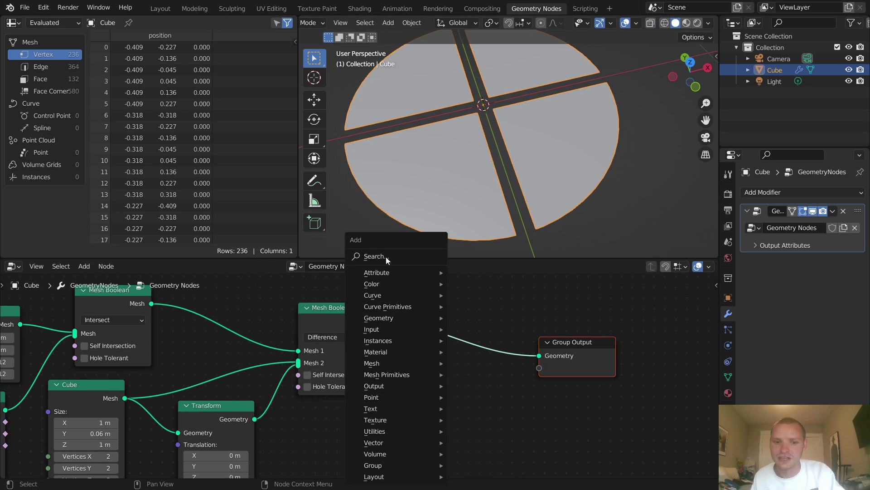
pyautogui.click(384, 253)
pyautogui.write('ex')
pyautogui.press('Return')
pyautogui.click(450, 328)
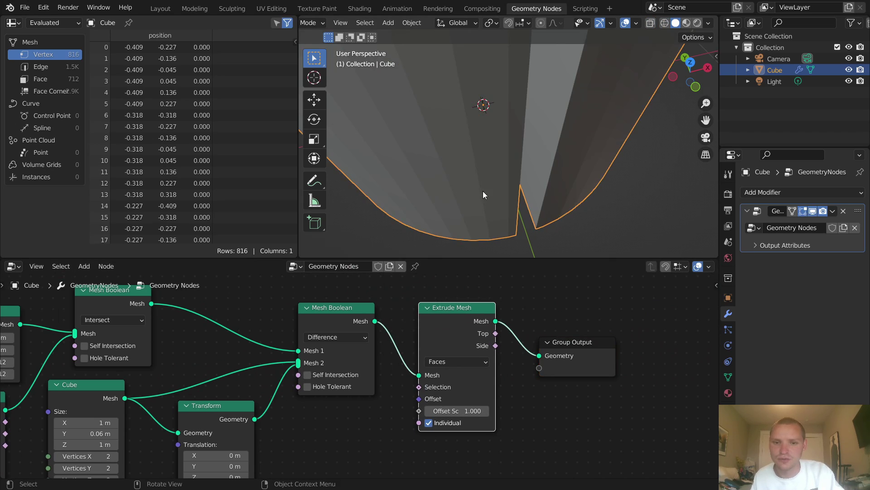
# Step: Set the Extrude Mesh offset scale to 0.130 and check the result in wireframe and solid shading
pyautogui.doubleClick(457, 410)
pyautogui.write('.17')
pyautogui.press('Return')
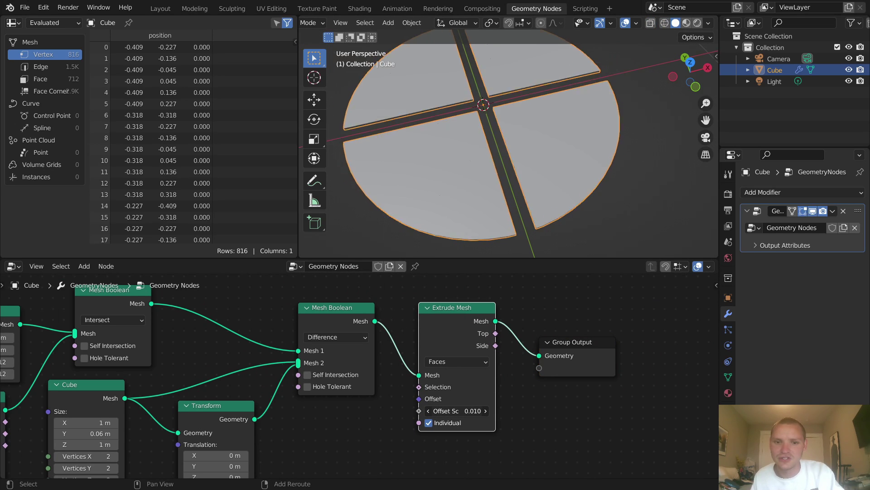
pyautogui.moveTo(457, 410); pyautogui.dragTo(447, 411)
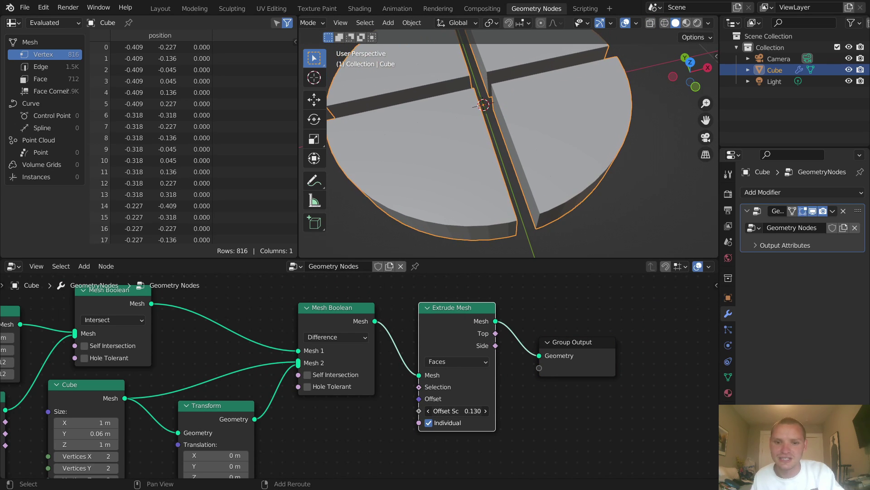
pyautogui.click(662, 25)
pyautogui.click(675, 23)
# Step: Switch the Extrude Mesh node to Edges mode and set its offset scale to 0.080
pyautogui.click(454, 361)
pyautogui.click(449, 384)
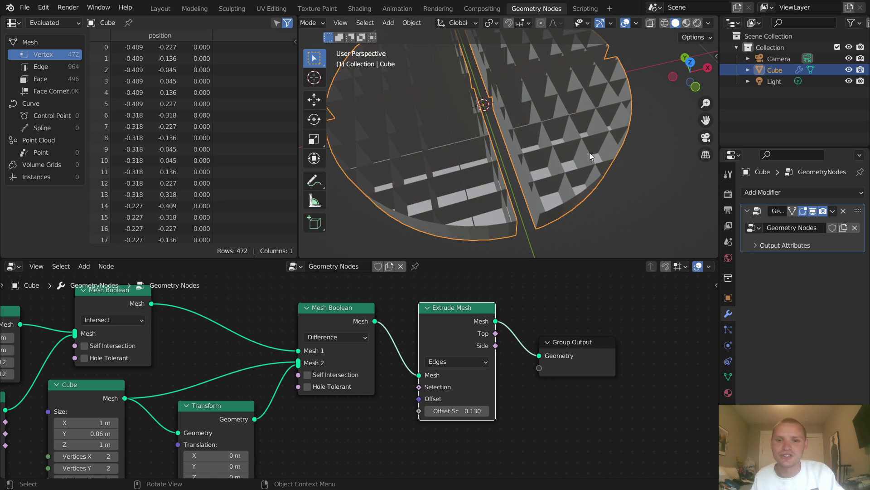
pyautogui.moveTo(563, 138); pyautogui.dragTo(561, 165, button='middle')
pyautogui.moveTo(472, 410); pyautogui.dragTo(435, 411)
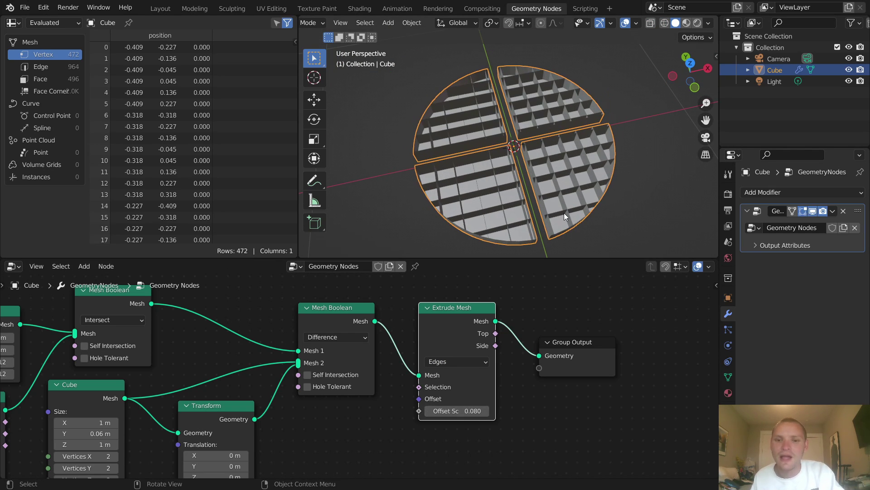
# Step: Compare the wireframe mesh with the Extrude Mesh node muted and unmuted, ending in solid shading
pyautogui.click(664, 23)
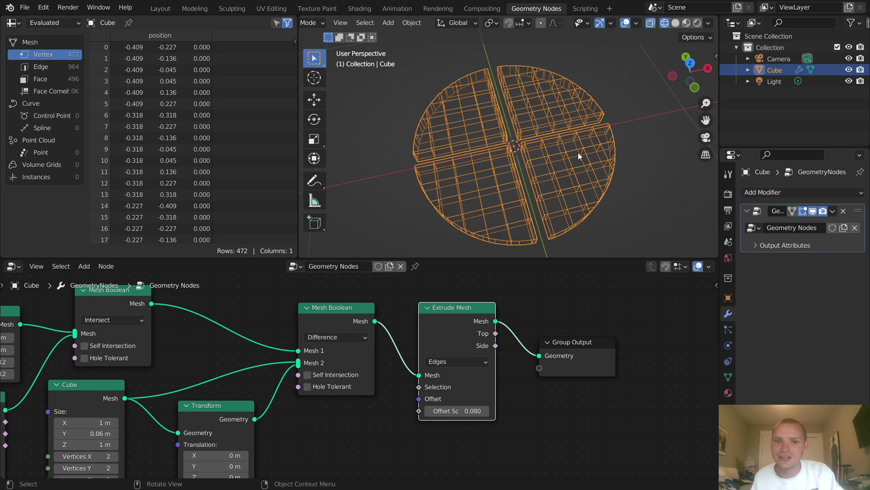
pyautogui.press('m')
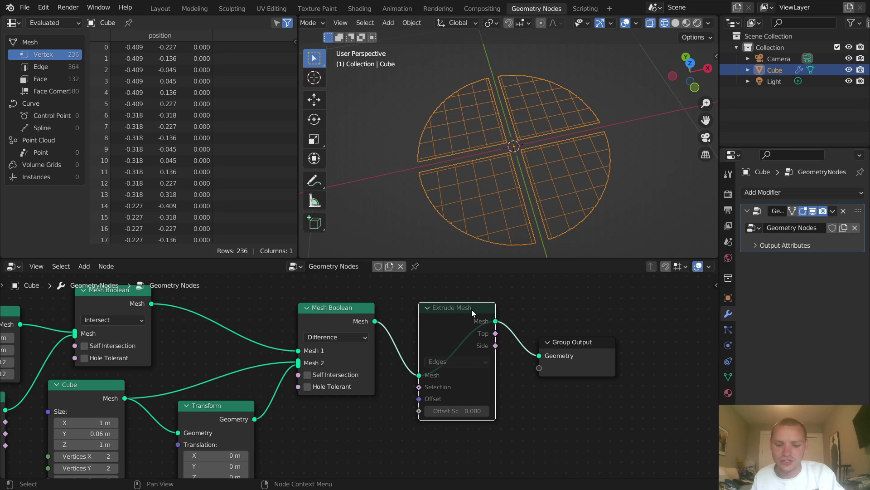
pyautogui.press('m')
pyautogui.click(676, 23)
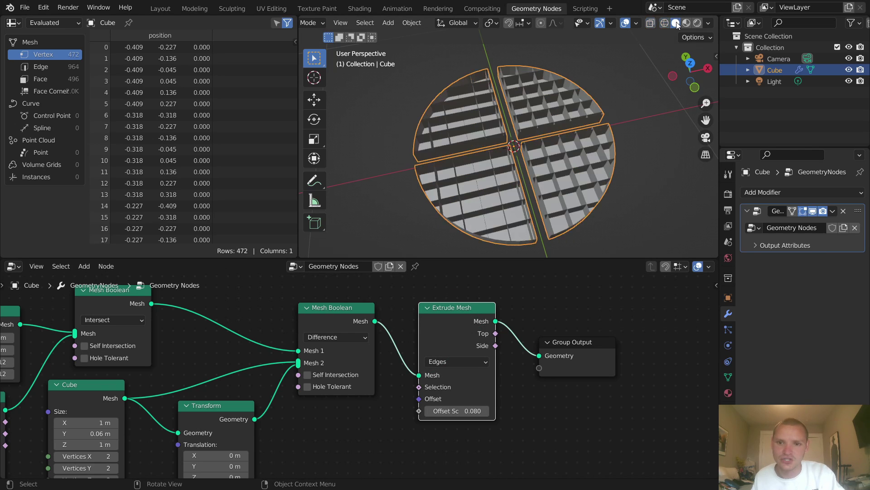
# Step: Try the Faces and Vertices modes on the Extrude Mesh node, ending back on Edges
pyautogui.click(448, 361)
pyautogui.click(448, 398)
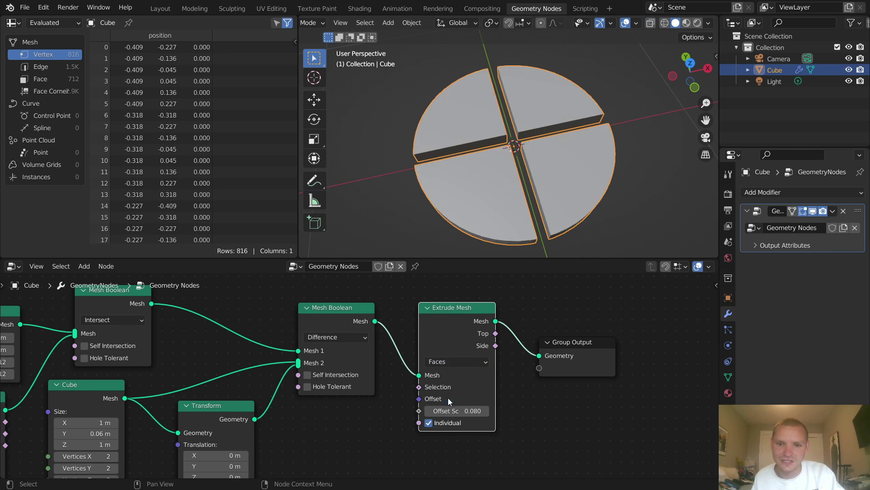
pyautogui.click(442, 363)
pyautogui.click(441, 375)
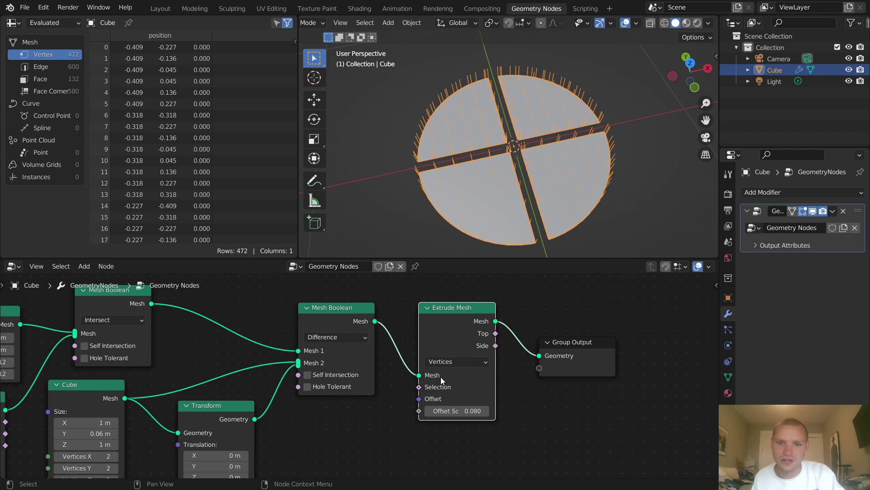
pyautogui.moveTo(567, 149); pyautogui.dragTo(569, 81, button='middle')
pyautogui.click(456, 361)
pyautogui.click(448, 384)
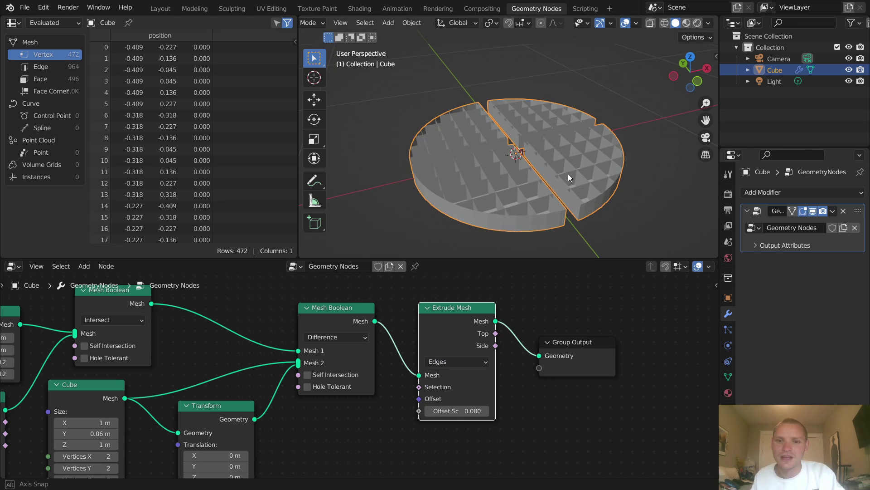
pyautogui.moveTo(568, 174); pyautogui.dragTo(563, 199, button='middle')
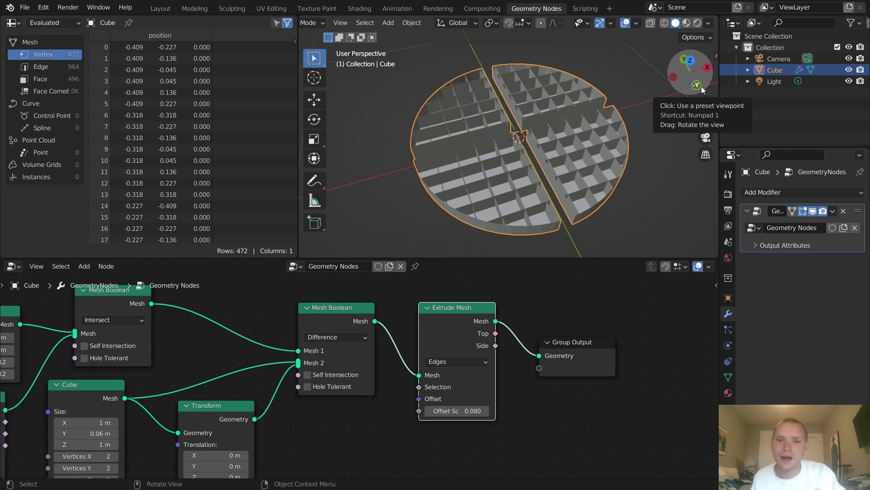
pyautogui.moveTo(559, 83); pyautogui.dragTo(495, 124, button='middle')
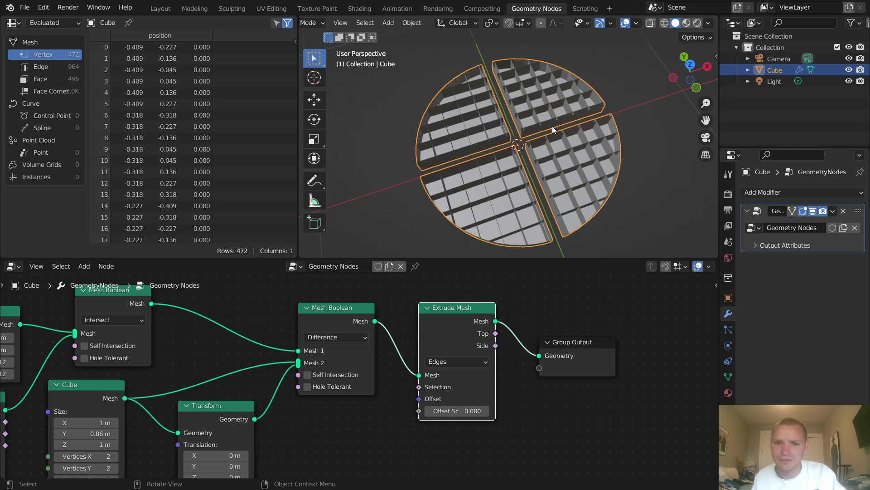
pyautogui.scroll(4, 551, 122)
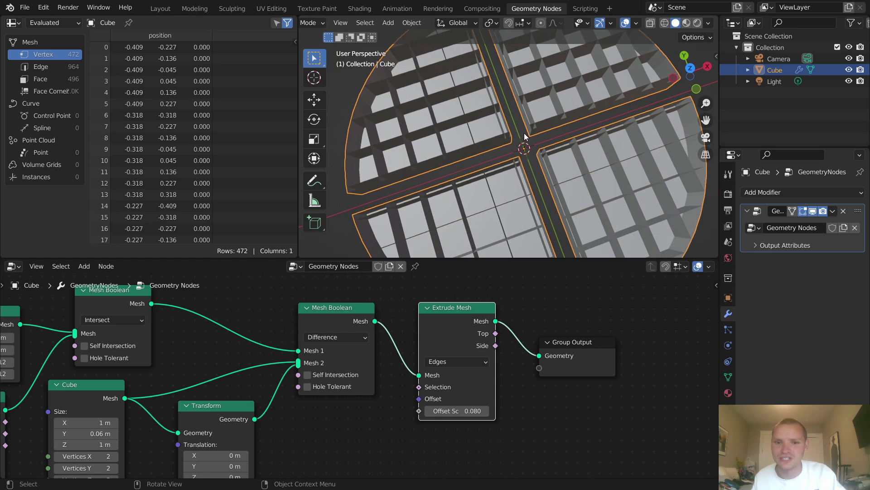
pyautogui.scroll(-5, 532, 133)
pyautogui.moveTo(532, 150); pyautogui.dragTo(538, 103, button='middle')
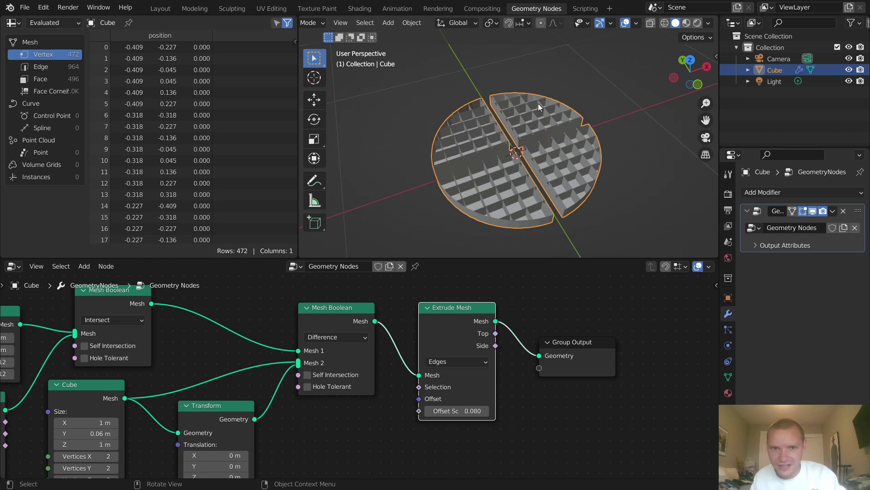
# Step: Make room around the Extrude Mesh and Group Output nodes and add a Mesh Circle node below the Difference node's link
pyautogui.moveTo(580, 410); pyautogui.dragTo(460, 331)
pyautogui.press('g')
pyautogui.click(556, 313)
pyautogui.click(476, 316)
pyautogui.moveTo(502, 332); pyautogui.dragTo(496, 307, button='middle')
pyautogui.hotkey('shift', 'a')
pyautogui.click(424, 256)
pyautogui.write('mesh c')
pyautogui.press('Return')
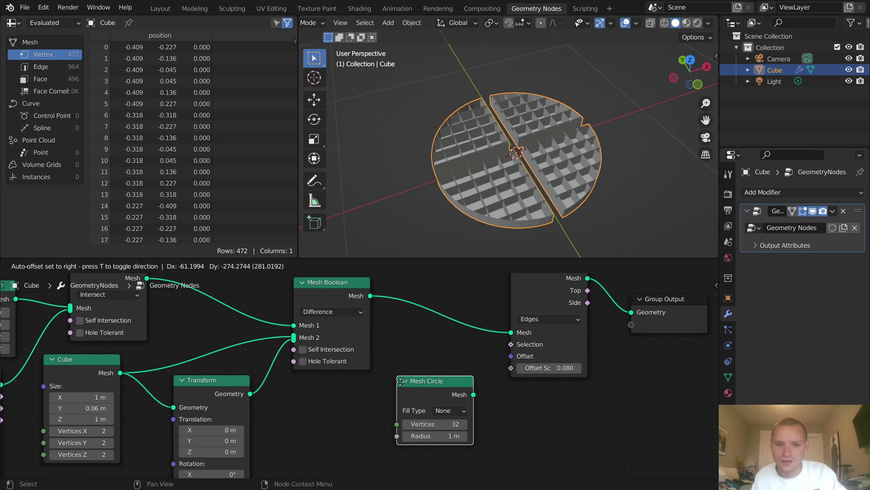
pyautogui.click(400, 383)
# Step: Preview the Mesh Circle and give it a 0.5 m radius, 60 vertices and N-Gon fill
pyautogui.keyDown('ctrl'); pyautogui.keyDown('shift'); pyautogui.click(419, 381); pyautogui.keyUp('shift'); pyautogui.keyUp('ctrl')
pyautogui.click(433, 436)
pyautogui.write('0.5')
pyautogui.press('Return')
pyautogui.click(436, 419)
pyautogui.write('60')
pyautogui.press('Return')
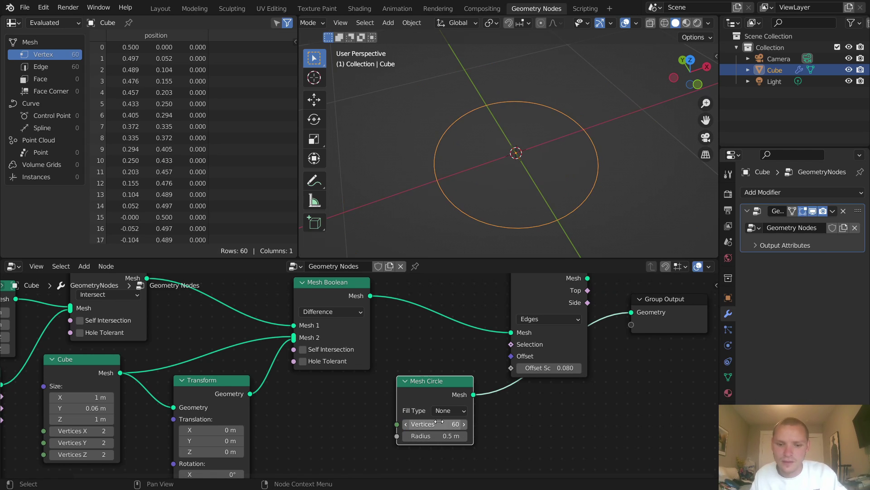
pyautogui.click(438, 409)
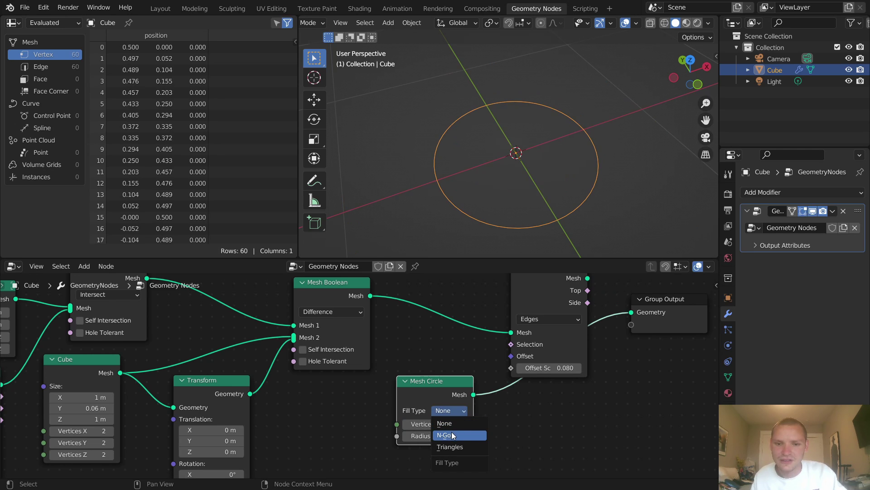
pyautogui.click(451, 431)
# Step: Combine the Mesh Circle with the Extrude Mesh output through a Join Geometry node feeding the Group Output
pyautogui.moveTo(447, 381); pyautogui.dragTo(542, 399)
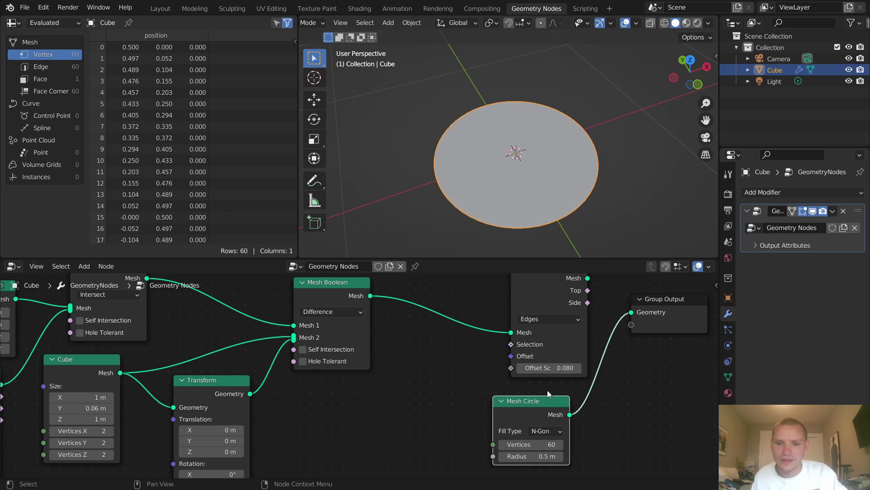
pyautogui.scroll(-2, 540, 401)
pyautogui.keyDown('ctrl'); pyautogui.keyDown('shift'); pyautogui.moveTo(511, 407); pyautogui.dragTo(508, 327, button='right'); pyautogui.keyUp('shift'); pyautogui.keyUp('ctrl')
pyautogui.moveTo(595, 321); pyautogui.dragTo(679, 340)
pyautogui.scroll(6, 548, 149)
pyautogui.moveTo(526, 140); pyautogui.dragTo(570, 144, button='middle')
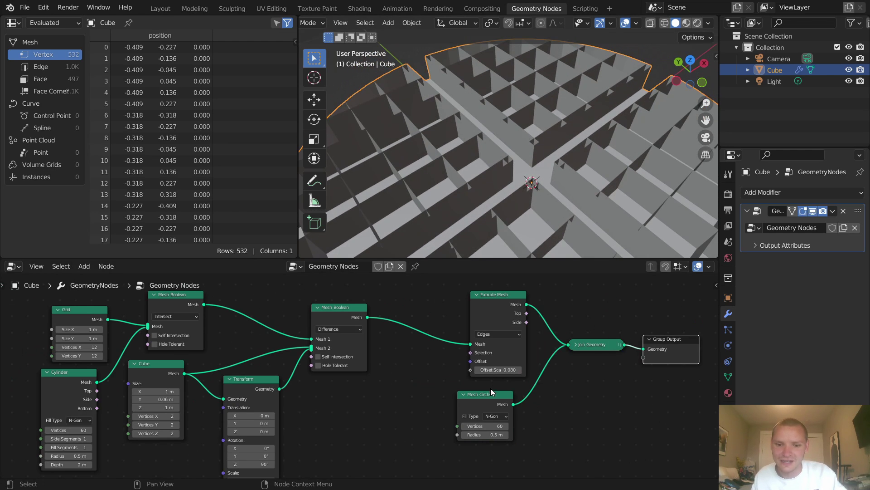
# Step: Insert a Transform node between the Mesh Circle and Join Geometry nodes
pyautogui.moveTo(490, 394); pyautogui.dragTo(433, 400)
pyautogui.hotkey('shift', 'a')
pyautogui.write('transform')
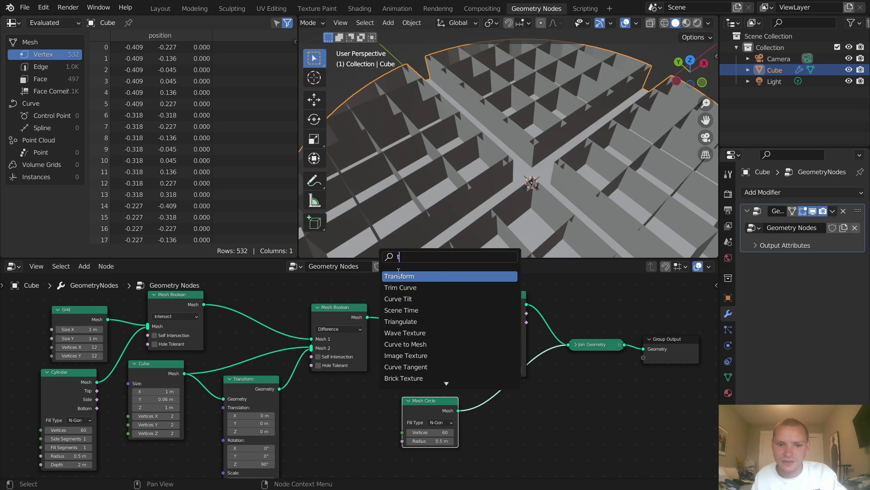
pyautogui.press('Return')
pyautogui.click(513, 416)
# Step: View the waffle from the side and set the circle's Transform translation Z to 0.01 m
pyautogui.scroll(-3, 556, 145)
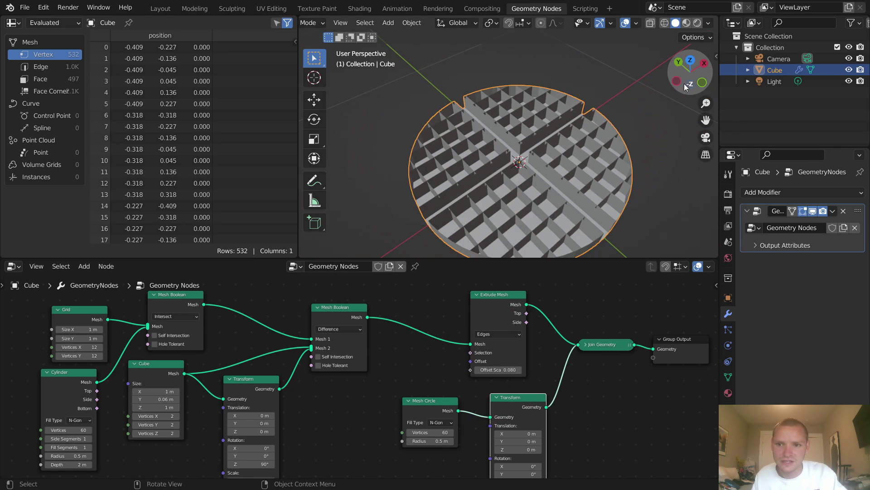
pyautogui.click(677, 82)
pyautogui.scroll(5, 582, 156)
pyautogui.moveTo(560, 403); pyautogui.dragTo(537, 360, button='middle')
pyautogui.scroll(-3, 537, 136)
pyautogui.moveTo(537, 135)
pyautogui.mouseDown(button='middle')
pyautogui.moveTo(539, 150)
pyautogui.moveTo(539, 138)
pyautogui.mouseUp(button='middle')
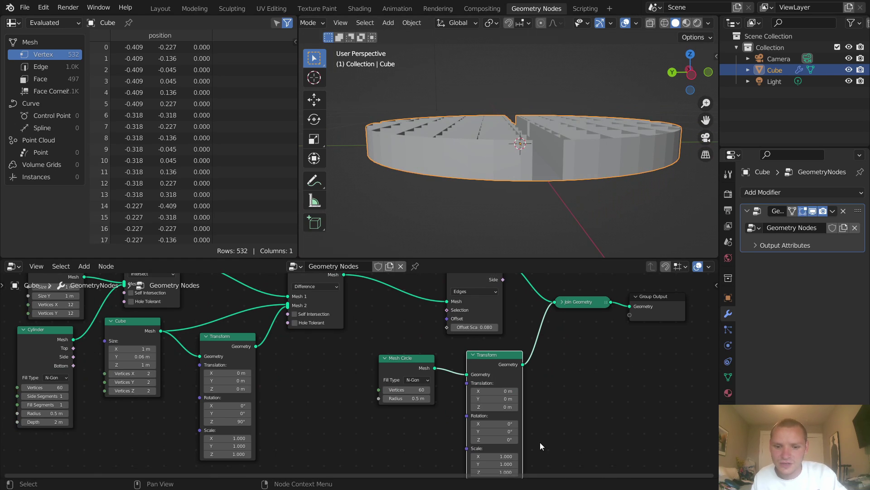
pyautogui.moveTo(526, 462); pyautogui.dragTo(526, 388, button='middle')
pyautogui.scroll(2, 526, 389)
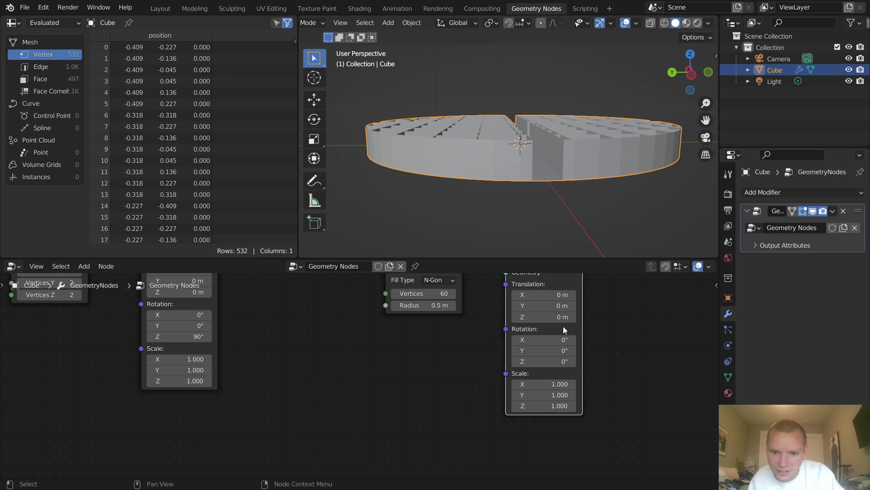
pyautogui.moveTo(561, 317); pyautogui.dragTo(570, 317)
# Step: Set the Mesh Circle radius to 0.51 m
pyautogui.click(438, 306)
pyautogui.click(438, 307)
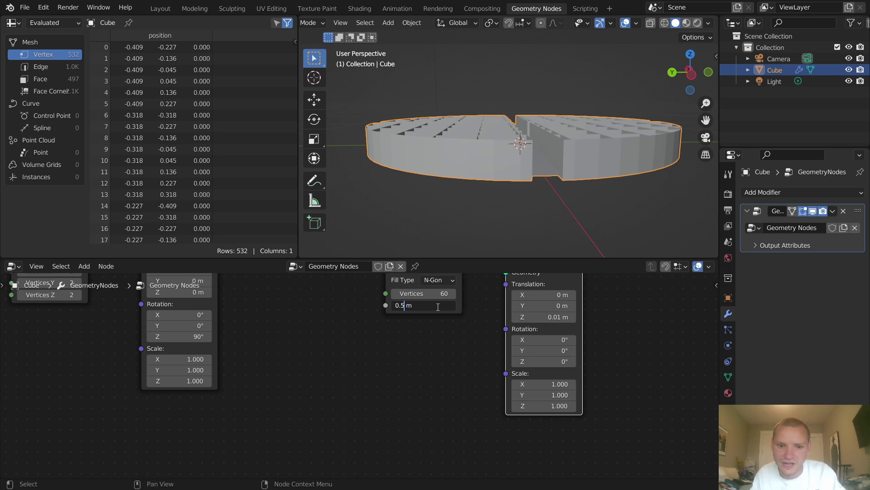
pyautogui.write('1')
pyautogui.press('Return')
# Step: Enable Cavity in the viewport shading options and view the waffle from above
pyautogui.moveTo(537, 178); pyautogui.dragTo(542, 133, button='middle')
pyautogui.moveTo(553, 97); pyautogui.dragTo(524, 149, button='middle')
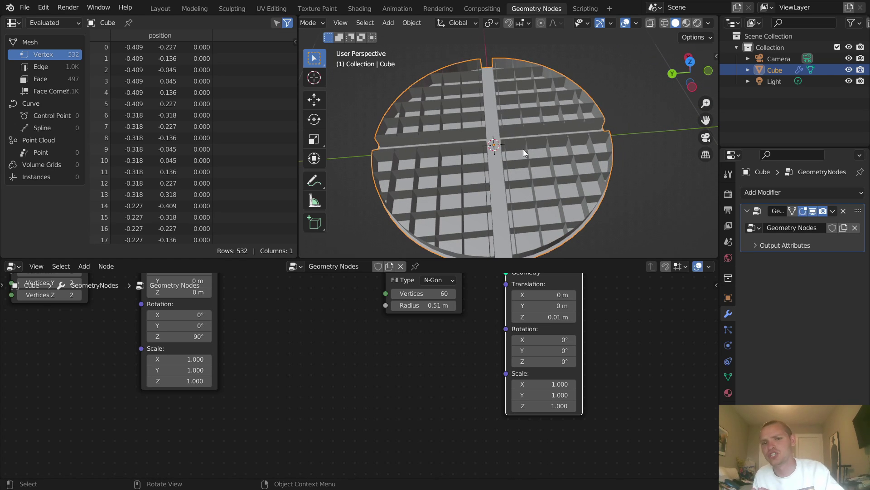
pyautogui.scroll(-1, 523, 148)
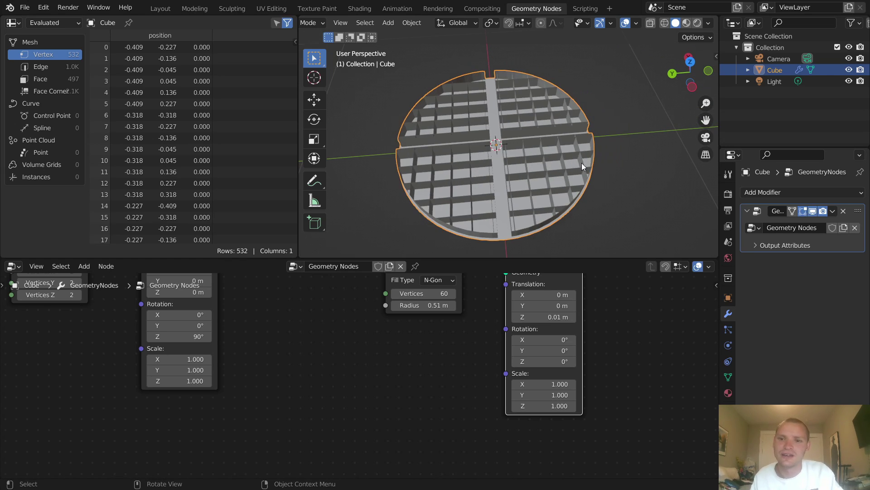
pyautogui.click(707, 23)
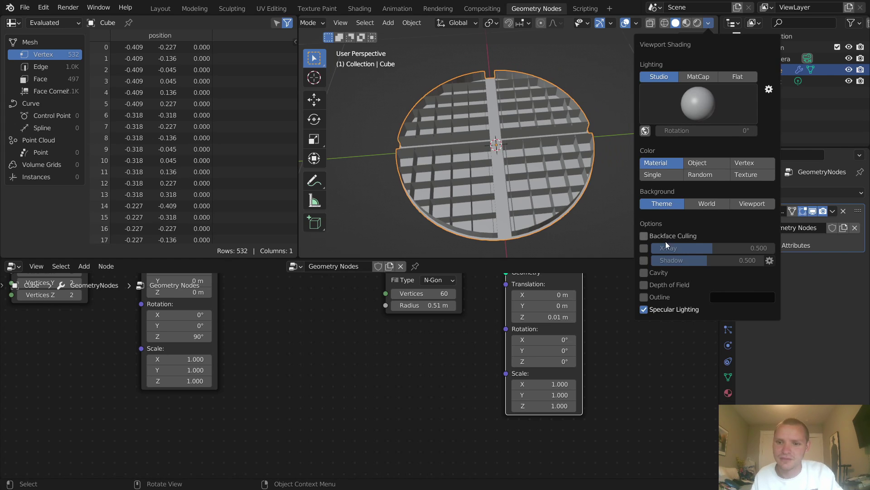
pyautogui.click(645, 272)
pyautogui.moveTo(538, 159); pyautogui.dragTo(510, 190, button='middle')
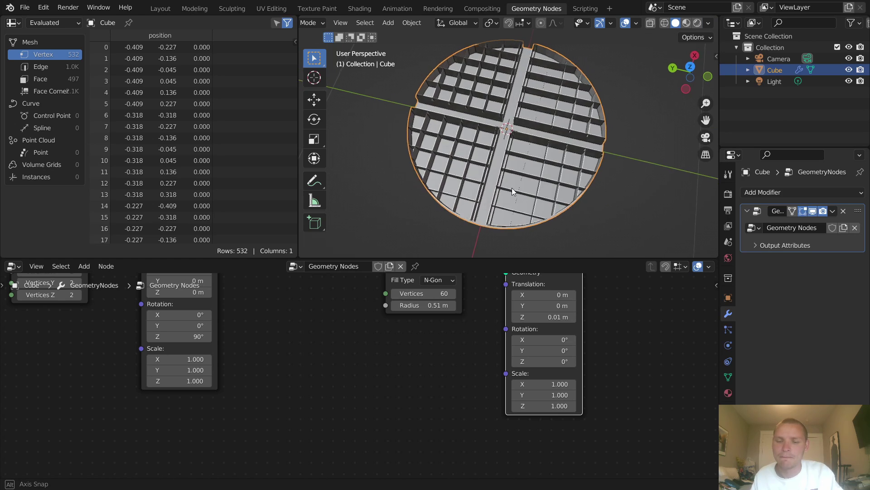
# Step: Set the Grid node's Vertices X and Vertices Y to 11
pyautogui.scroll(4, 517, 140)
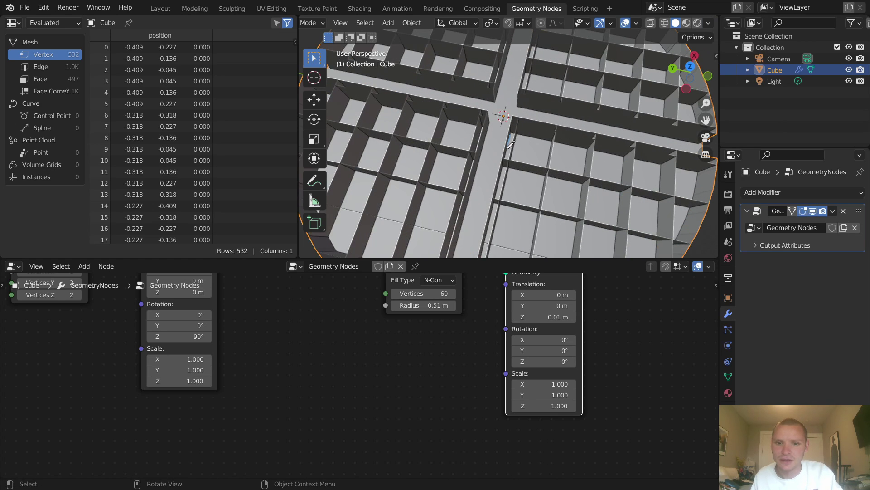
pyautogui.moveTo(363, 274); pyautogui.dragTo(331, 344, button='middle')
pyautogui.moveTo(318, 329); pyautogui.dragTo(313, 319)
pyautogui.write('11')
pyautogui.press('Return')
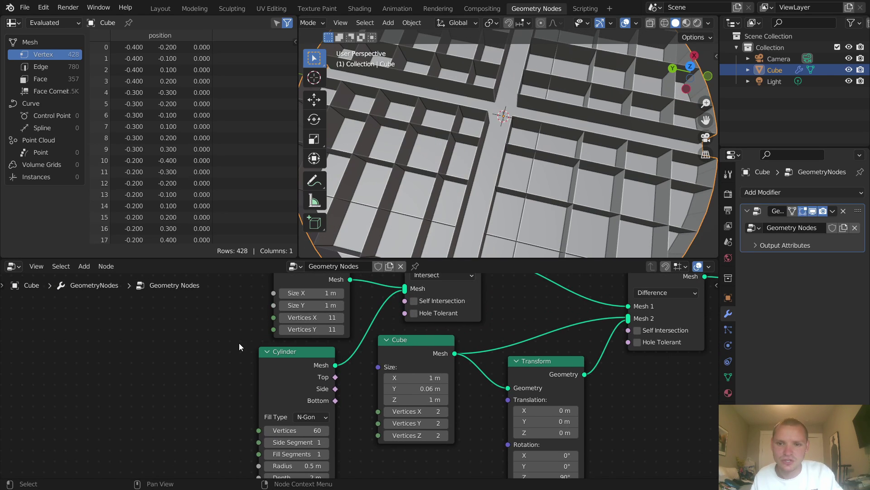
# Step: Undo the last Grid vertex count change and set the Cube node's Size Y to 0.09 m
pyautogui.hotkey('ctrl', 'z')
pyautogui.moveTo(423, 352); pyautogui.dragTo(349, 334, button='middle')
pyautogui.click(356, 372)
pyautogui.moveTo(344, 370); pyautogui.dragTo(350, 371)
pyautogui.scroll(-5, 460, 195)
pyautogui.moveTo(479, 174); pyautogui.dragTo(552, 112, button='middle')
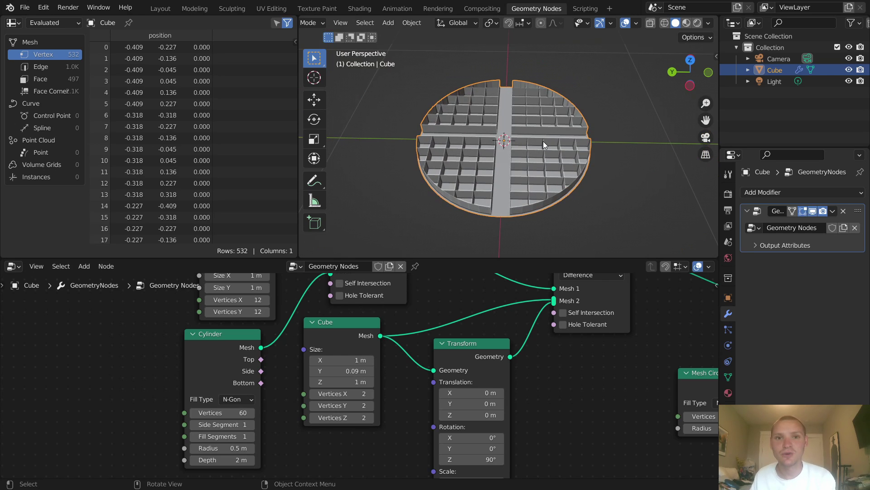
pyautogui.moveTo(513, 148)
pyautogui.mouseDown(button='middle')
pyautogui.moveTo(549, 135)
pyautogui.moveTo(521, 159)
pyautogui.moveTo(501, 156)
pyautogui.mouseUp(button='middle')
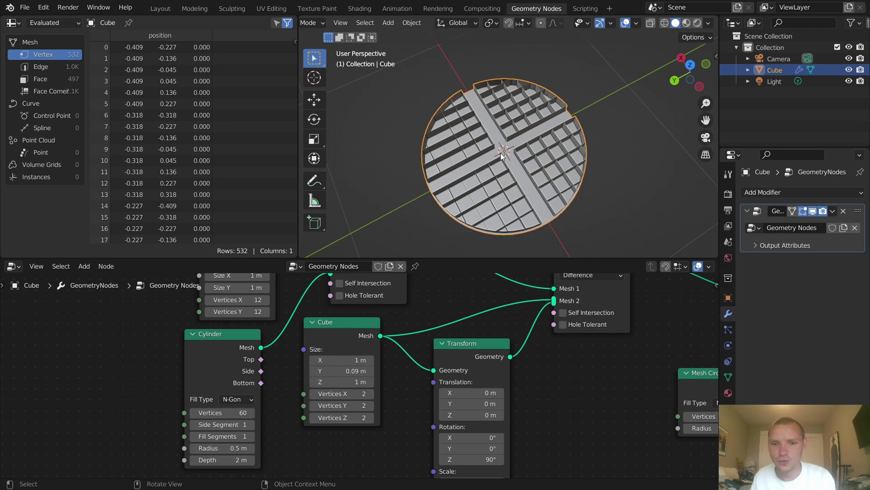
pyautogui.scroll(4, 501, 156)
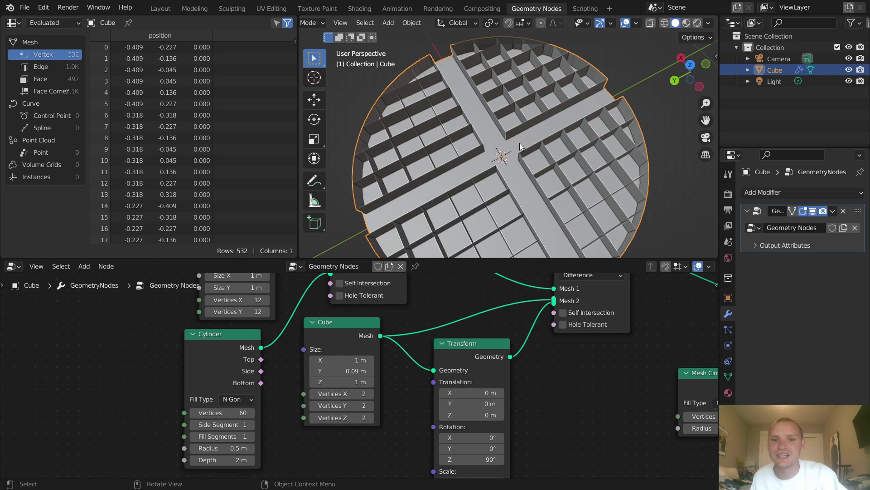
pyautogui.scroll(-4, 503, 137)
pyautogui.moveTo(518, 105)
pyautogui.mouseDown()
pyautogui.moveTo(507, 190)
pyautogui.moveTo(469, 117)
pyautogui.moveTo(496, 210)
pyautogui.moveTo(537, 137)
pyautogui.mouseUp()
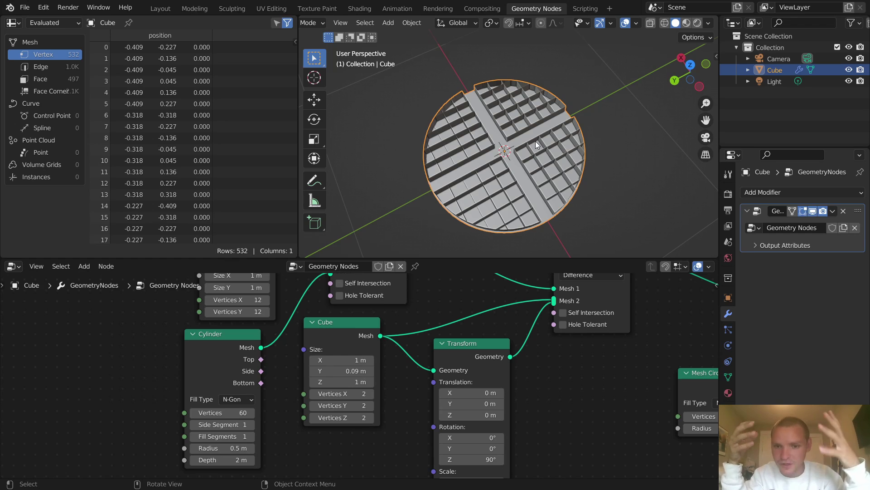
# Step: Move the Group Output node farther away from Join Geometry to make room for more nodes
pyautogui.moveTo(540, 281); pyautogui.dragTo(463, 307, button='middle')
pyautogui.scroll(8, 538, 200)
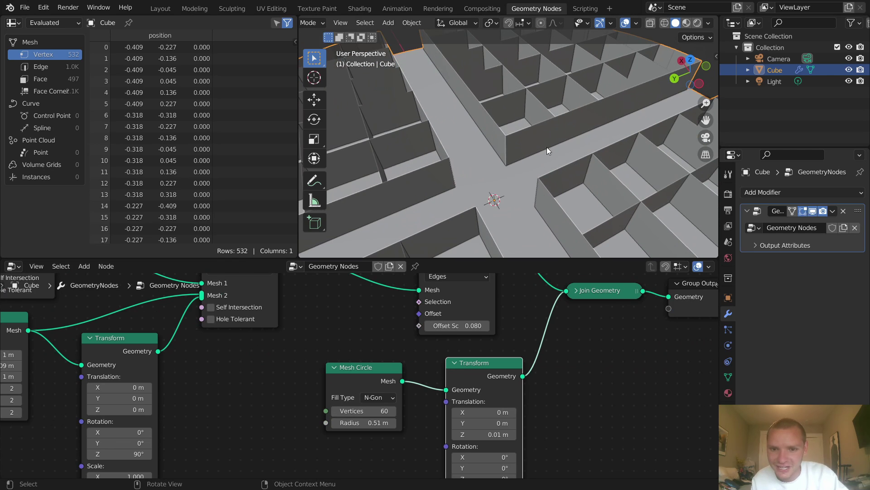
pyautogui.scroll(-4, 666, 324)
pyautogui.moveTo(666, 322); pyautogui.dragTo(463, 340, button='middle')
pyautogui.moveTo(479, 359); pyautogui.dragTo(495, 314)
pyautogui.press('g')
pyautogui.click(687, 313)
# Step: Insert a Distribute Points on Faces node between Join Geometry and Group Output
pyautogui.hotkey('shift', 'a')
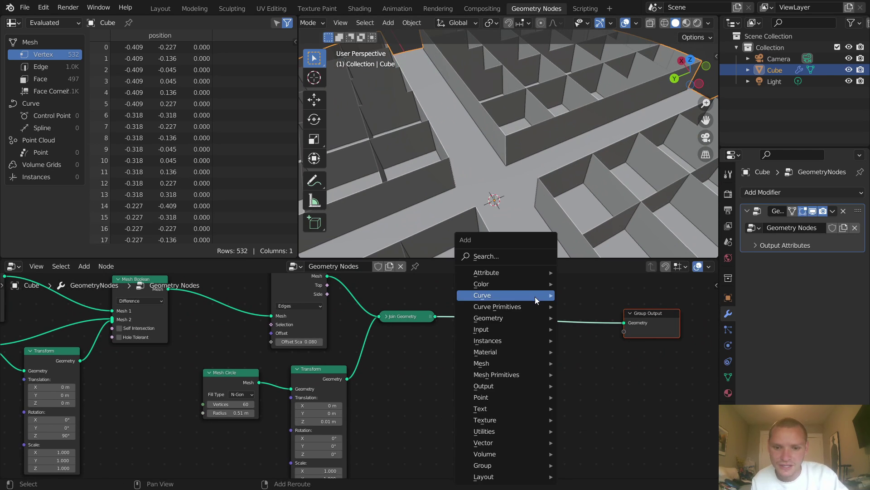
pyautogui.click(508, 253)
pyautogui.write('dist')
pyautogui.press('Return')
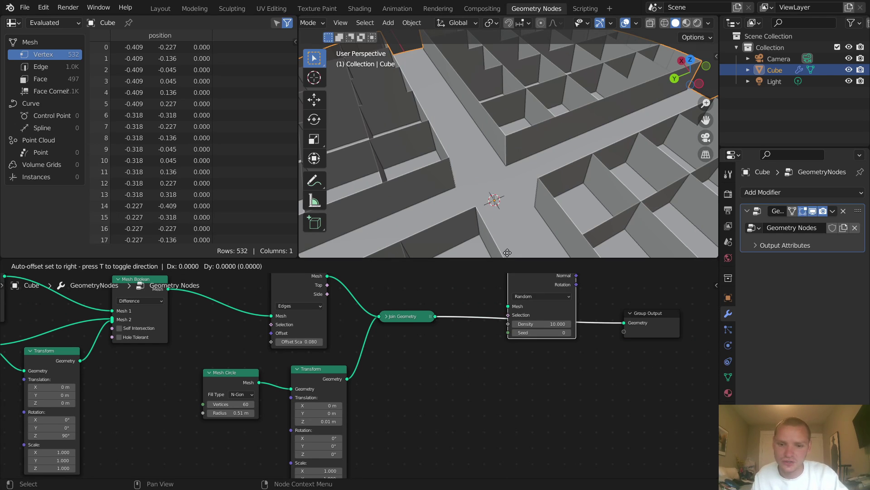
pyautogui.click(462, 295)
pyautogui.scroll(-3, 485, 150)
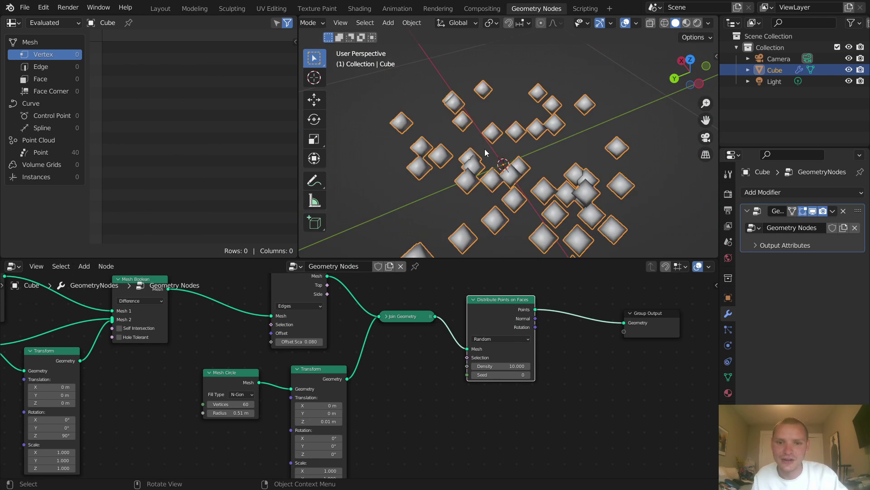
pyautogui.scroll(-2, 485, 148)
# Step: Set the Density of Distribute Points on Faces to 4000
pyautogui.moveTo(499, 366); pyautogui.dragTo(551, 366)
pyautogui.click(519, 365)
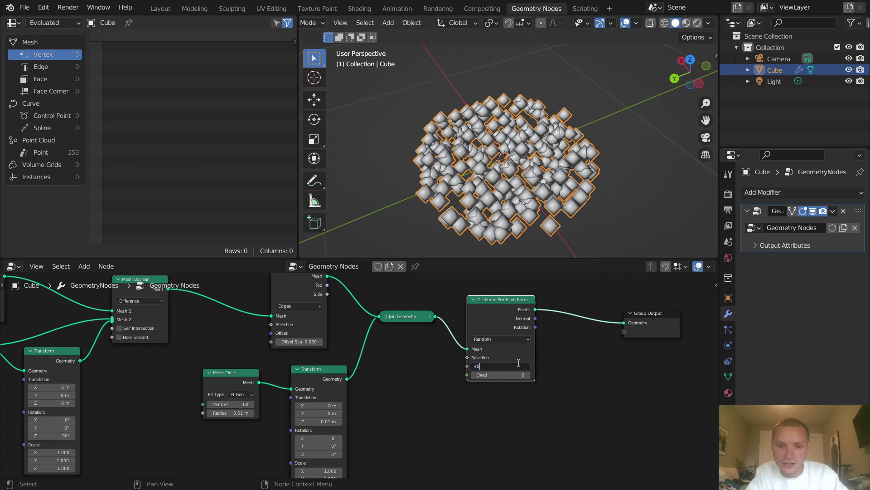
pyautogui.press('Return')
pyautogui.scroll(3, 526, 190)
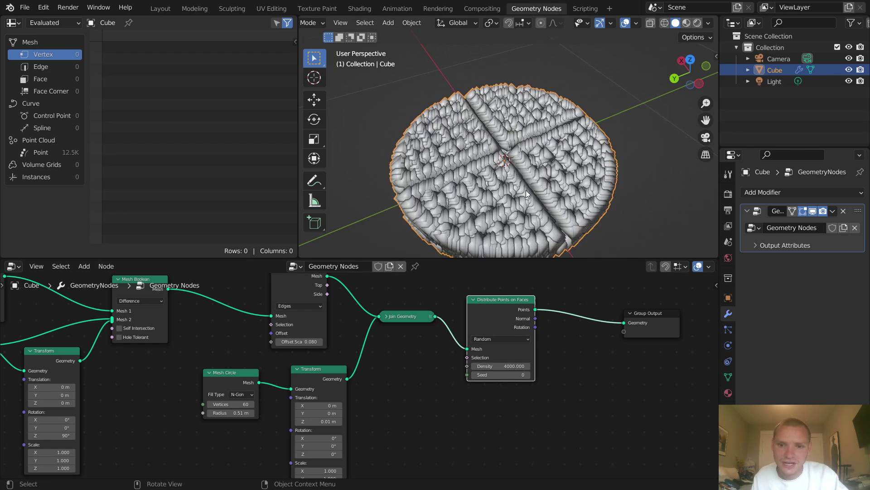
pyautogui.moveTo(510, 126); pyautogui.dragTo(521, 235, button='middle')
pyautogui.scroll(4, 498, 151)
# Step: Insert a Points to Volume node between Distribute Points on Faces and Group Output
pyautogui.moveTo(570, 322); pyautogui.dragTo(497, 318, button='middle')
pyautogui.hotkey('shift', 'a')
pyautogui.click(451, 254)
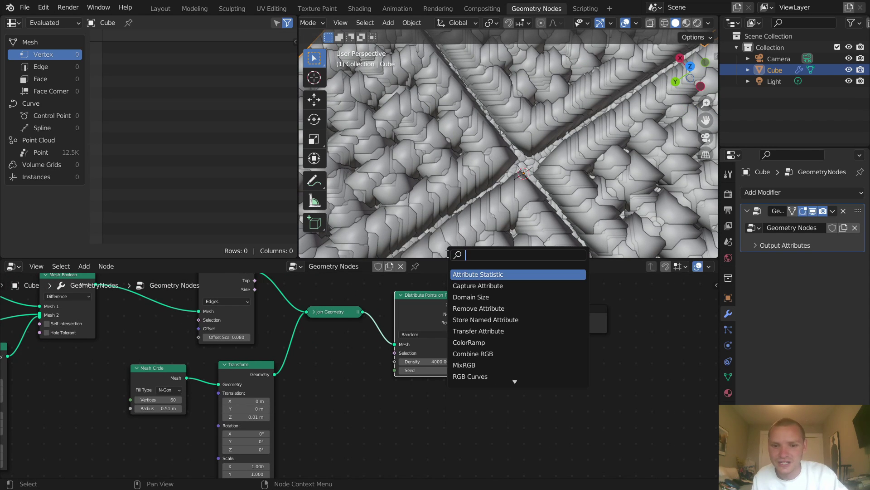
pyautogui.write('vol')
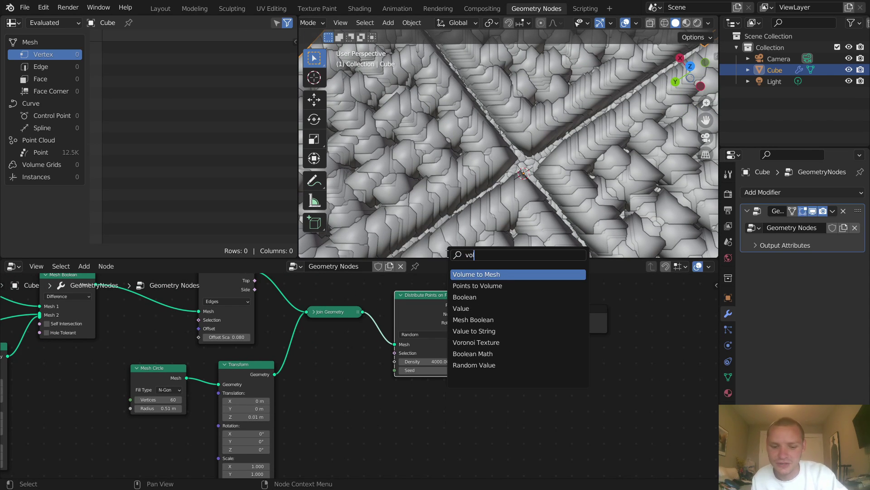
pyautogui.click(502, 285)
pyautogui.click(516, 325)
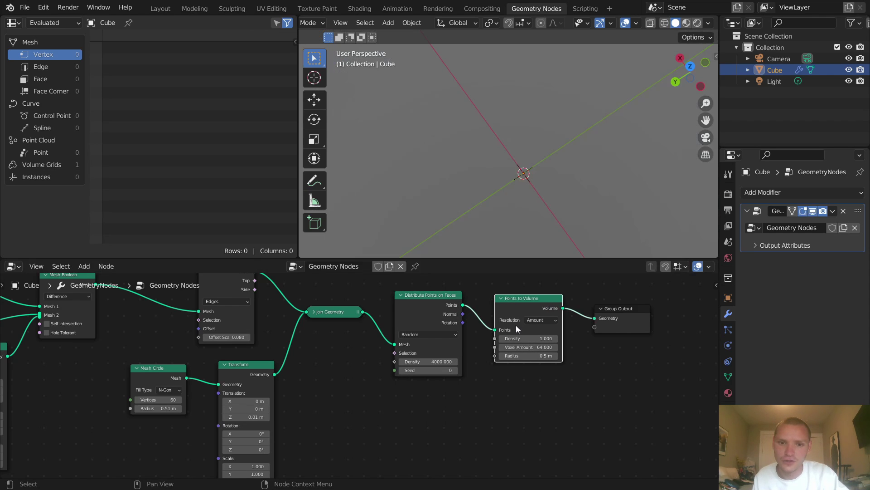
# Step: Set the Points to Volume Radius to 0.1 m
pyautogui.scroll(-5, 482, 179)
pyautogui.moveTo(483, 178); pyautogui.dragTo(541, 136, button='middle')
pyautogui.doubleClick(534, 355)
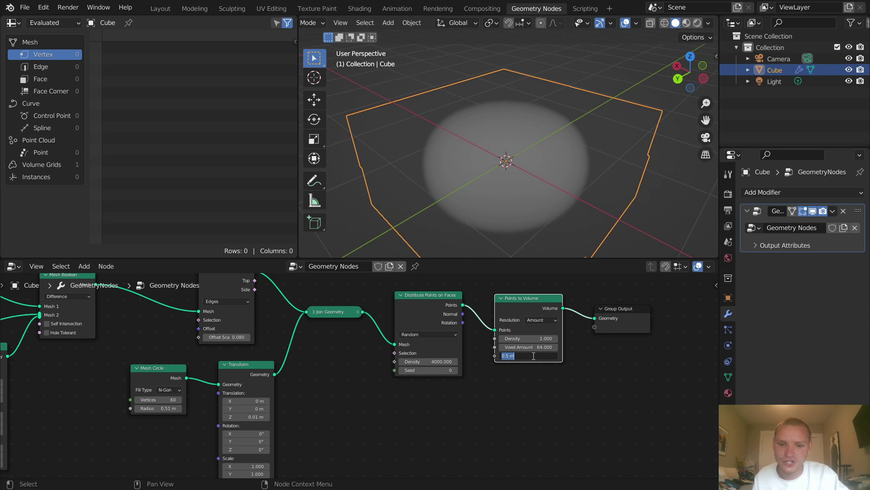
pyautogui.write('0.1')
pyautogui.press('Return')
pyautogui.scroll(2, 521, 201)
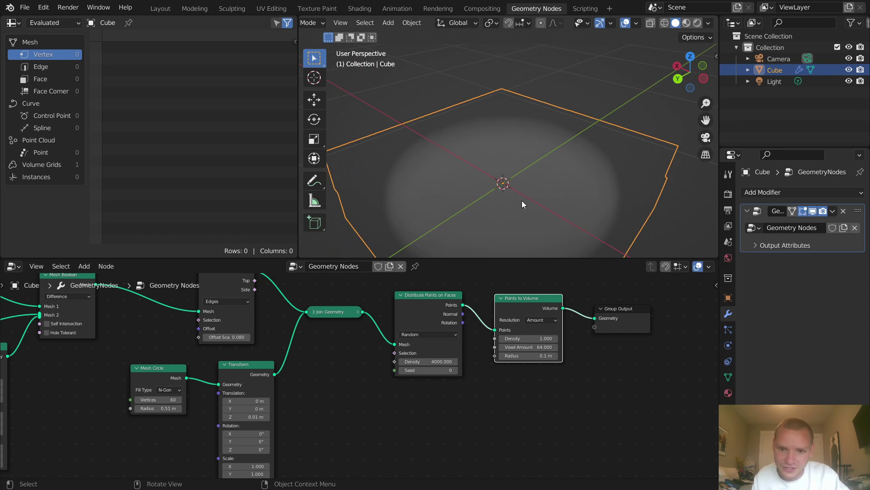
# Step: Halve the Points to Volume Radius to 0.05 m
pyautogui.doubleClick(533, 356)
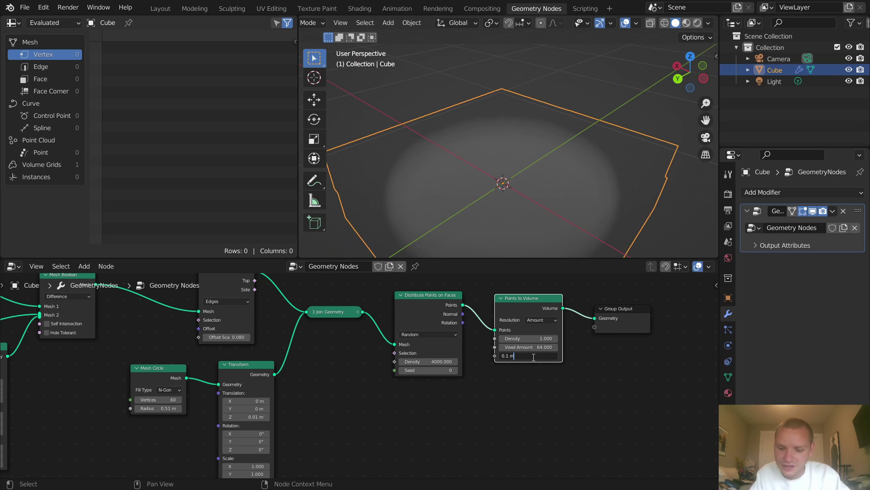
pyautogui.write('/2')
pyautogui.press('Return')
pyautogui.moveTo(518, 209); pyautogui.dragTo(516, 228, button='middle')
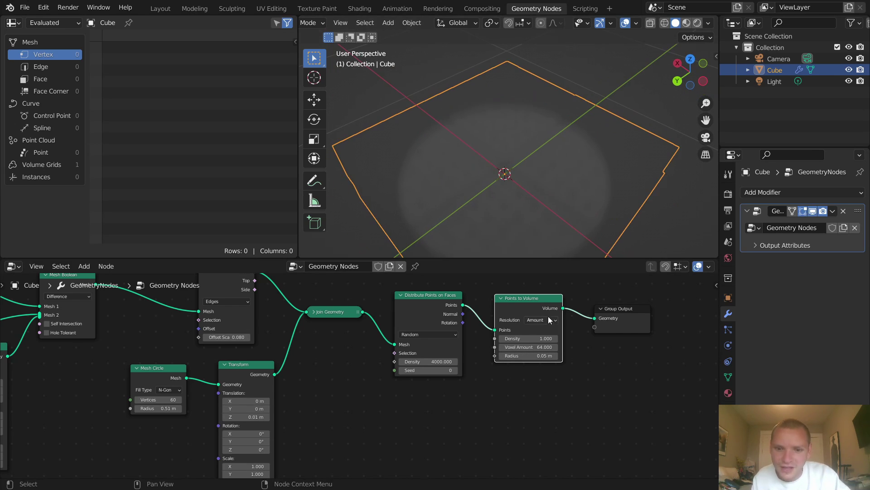
# Step: Insert a Volume to Mesh node between Points to Volume and Group Output
pyautogui.hotkey('shift', 'a')
pyautogui.click(507, 257)
pyautogui.write('vo')
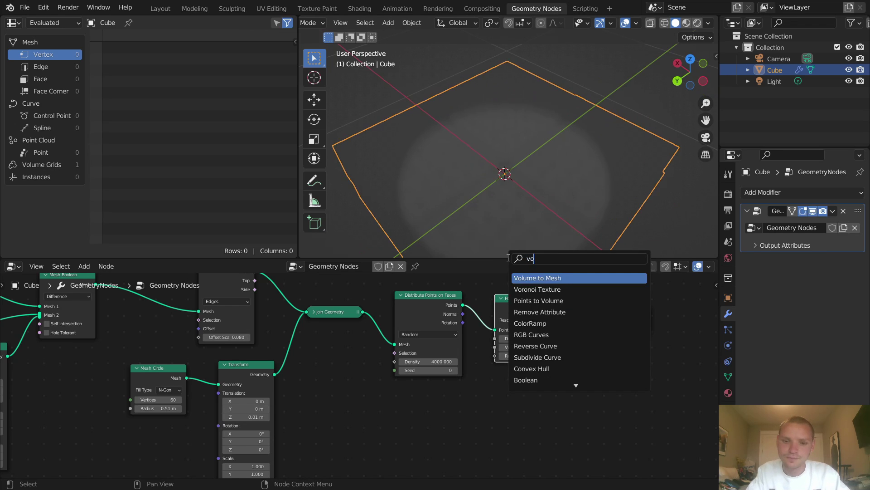
pyautogui.write('lume')
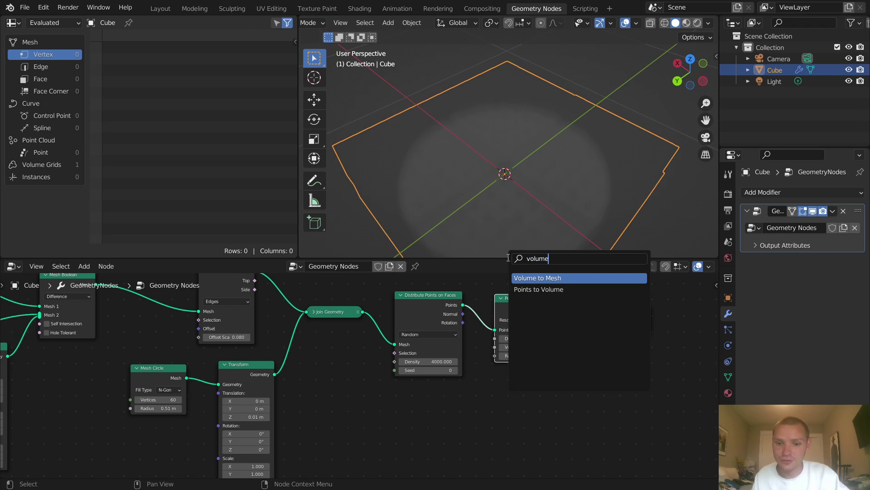
pyautogui.click(532, 278)
pyautogui.click(621, 299)
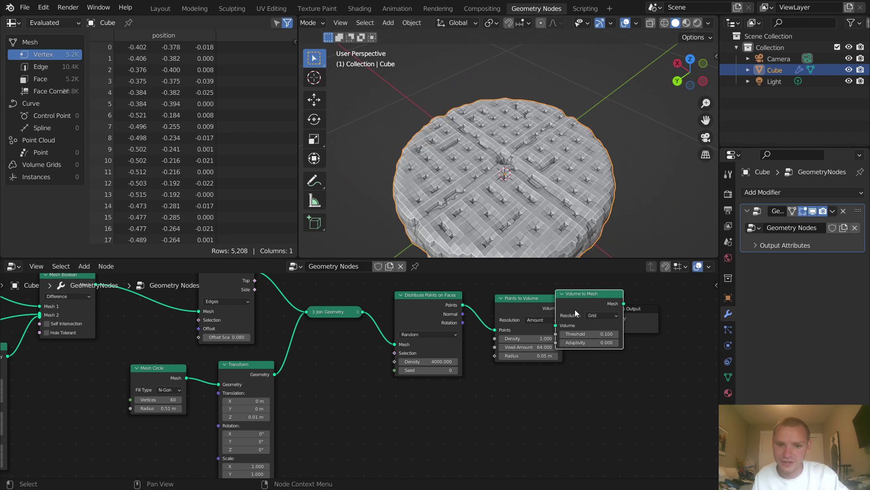
pyautogui.click(516, 301)
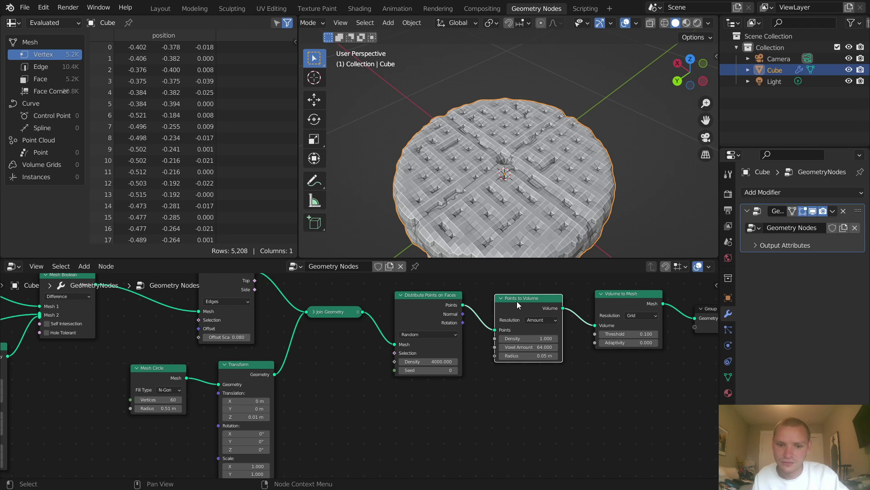
pyautogui.click(624, 294)
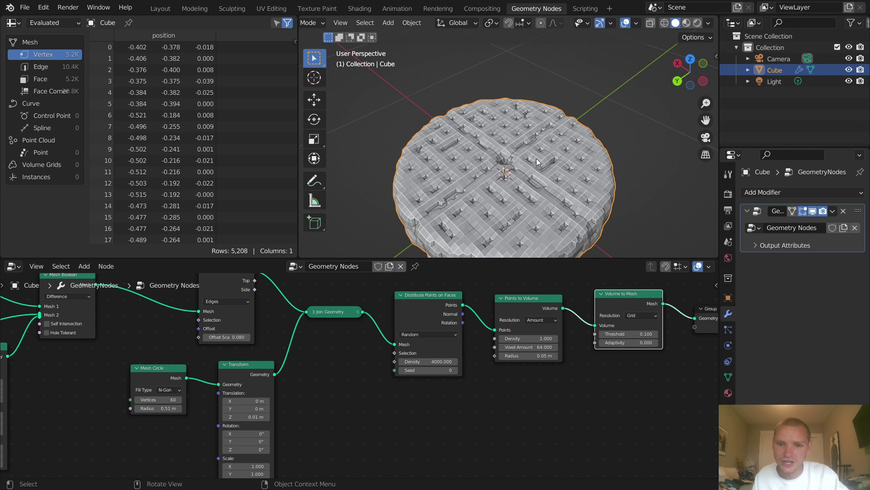
# Step: Disable Cavity in the viewport shading options and view the waffle from a lower angle
pyautogui.scroll(4, 537, 158)
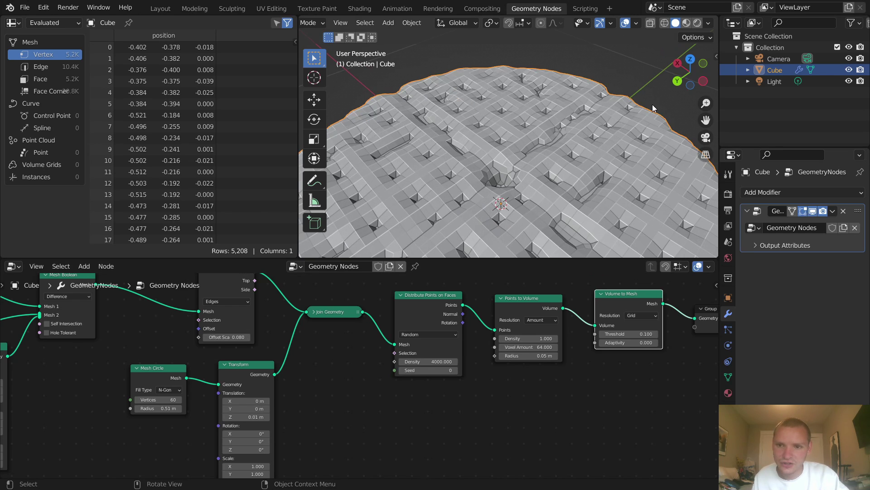
pyautogui.click(709, 25)
pyautogui.click(648, 269)
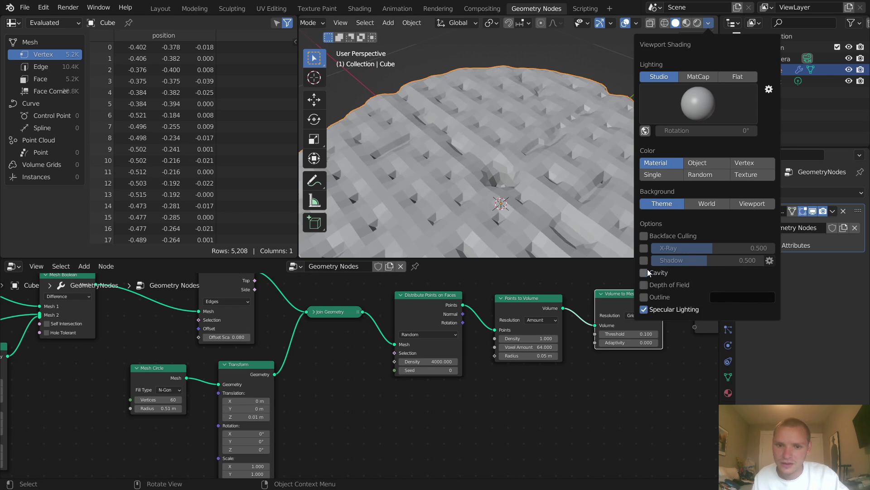
pyautogui.scroll(-4, 474, 143)
pyautogui.moveTo(474, 142)
pyautogui.mouseDown(button='middle')
pyautogui.moveTo(507, 191)
pyautogui.moveTo(505, 150)
pyautogui.moveTo(515, 161)
pyautogui.moveTo(506, 160)
pyautogui.mouseUp(button='middle')
pyautogui.scroll(1, 524, 353)
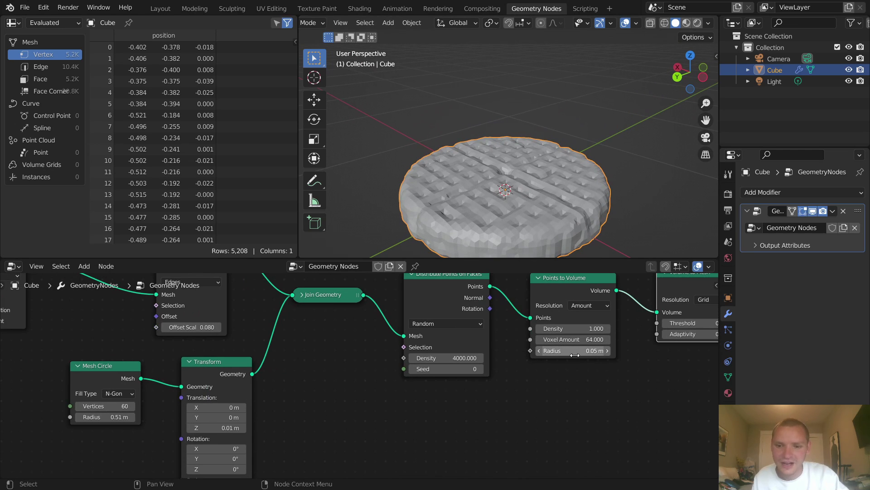
# Step: Halve the Points to Volume Radius to 0.025 m
pyautogui.moveTo(575, 355); pyautogui.dragTo(507, 368, button='middle')
pyautogui.doubleClick(507, 368)
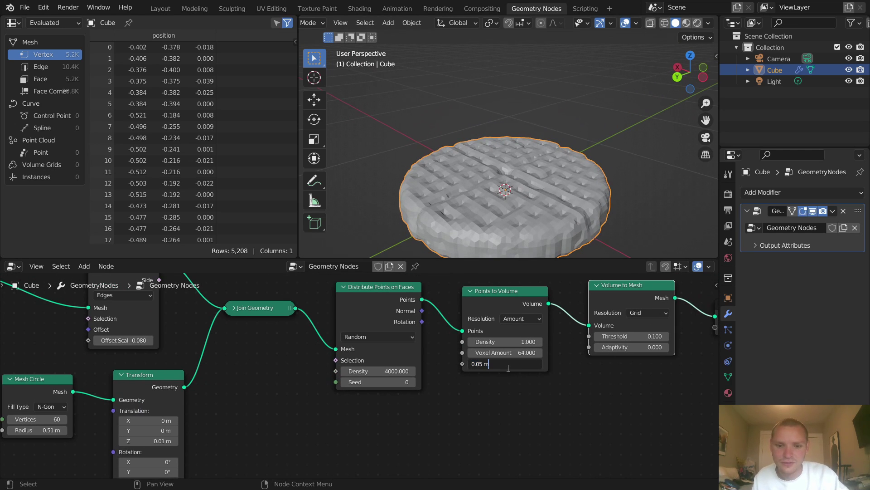
pyautogui.press('Return')
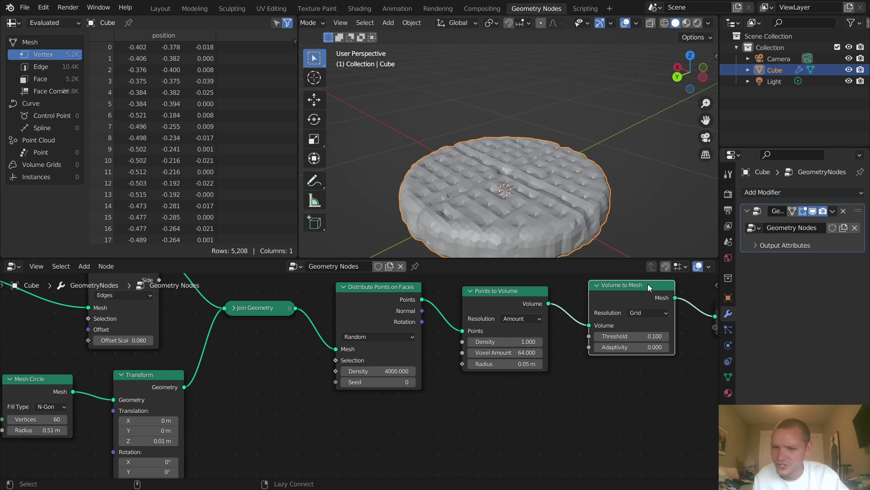
pyautogui.click(512, 363)
pyautogui.click(512, 366)
pyautogui.write('/2')
pyautogui.press('Return')
pyautogui.scroll(5, 537, 230)
pyautogui.moveTo(527, 192); pyautogui.dragTo(497, 210, button='middle')
# Step: Set the Points to Volume Voxel Amount to 128
pyautogui.click(499, 353)
pyautogui.write('128')
pyautogui.press('Return')
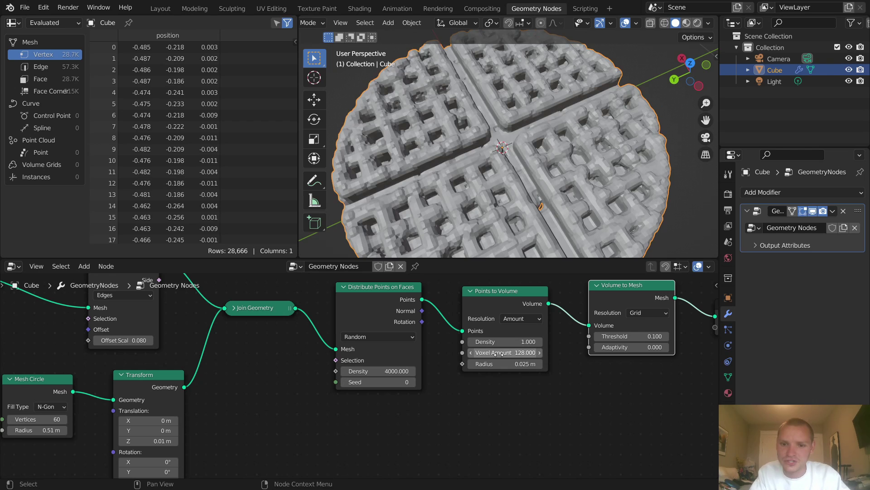
# Step: Examine the waffle's groove and surface up close, deselect it and view it as a whole
pyautogui.scroll(6, 526, 202)
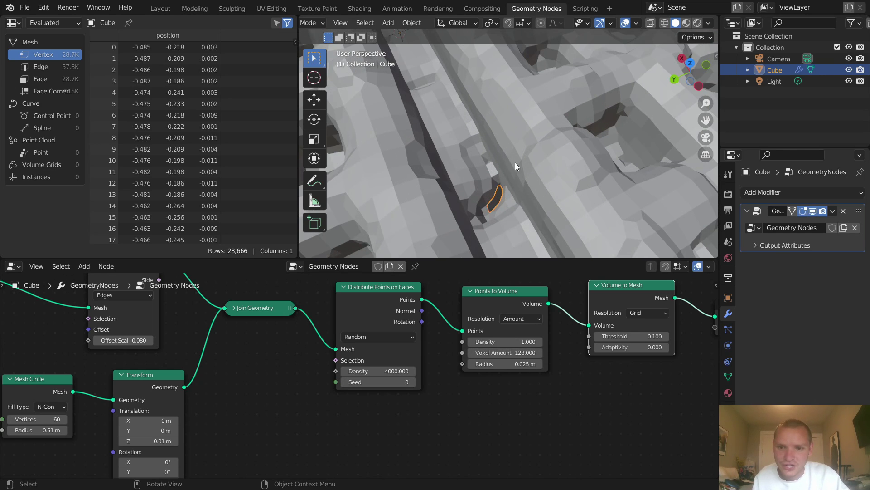
pyautogui.scroll(-10, 512, 164)
pyautogui.click(630, 184)
pyautogui.scroll(-3, 517, 136)
pyautogui.moveTo(513, 135); pyautogui.dragTo(518, 143, button='middle')
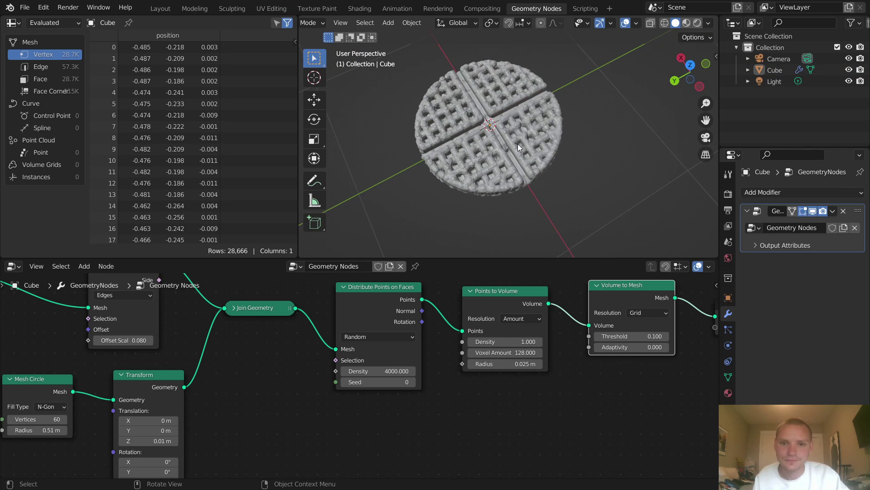
pyautogui.scroll(5, 518, 143)
pyautogui.scroll(-2, 506, 151)
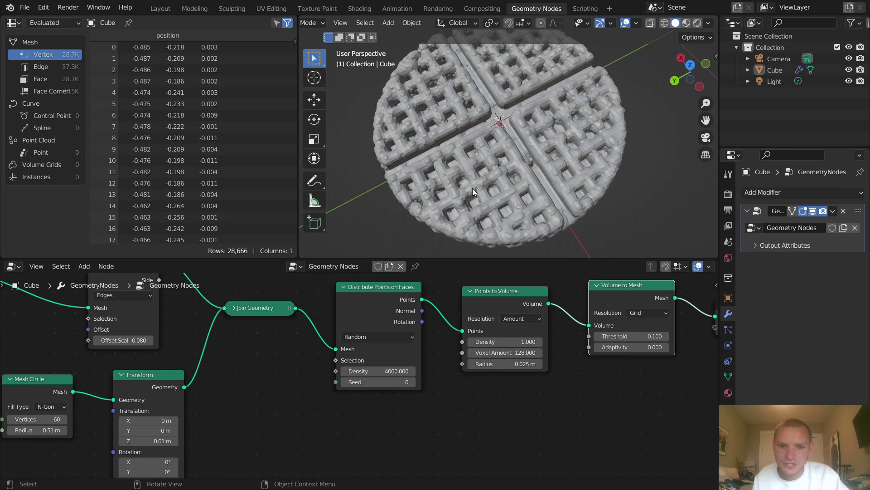
# Step: Try Density values of 1000 and 2000 on the Distribute Points on Faces node
pyautogui.click(388, 371)
pyautogui.write('100')
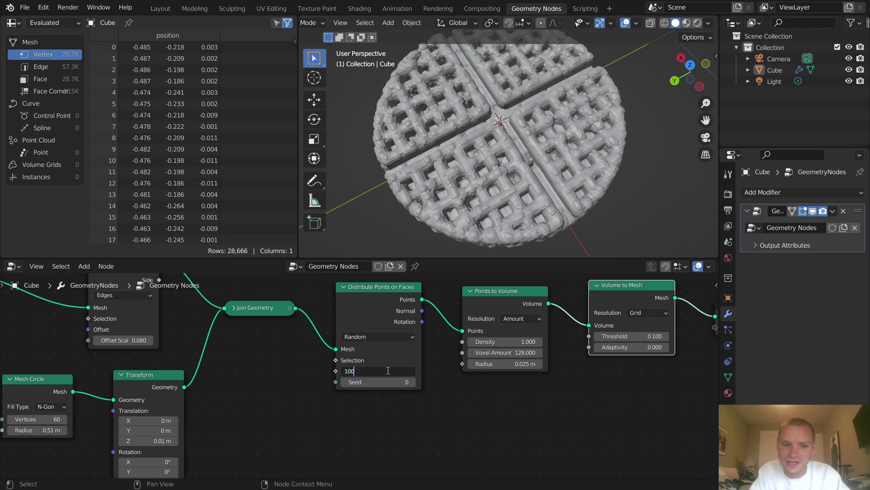
pyautogui.write('0')
pyautogui.press('Return')
pyautogui.click(388, 371)
pyautogui.write('2000')
pyautogui.press('Return')
# Step: Return the Density of Distribute Points on Faces to 4000 and increase it further
pyautogui.click(388, 370)
pyautogui.write('4')
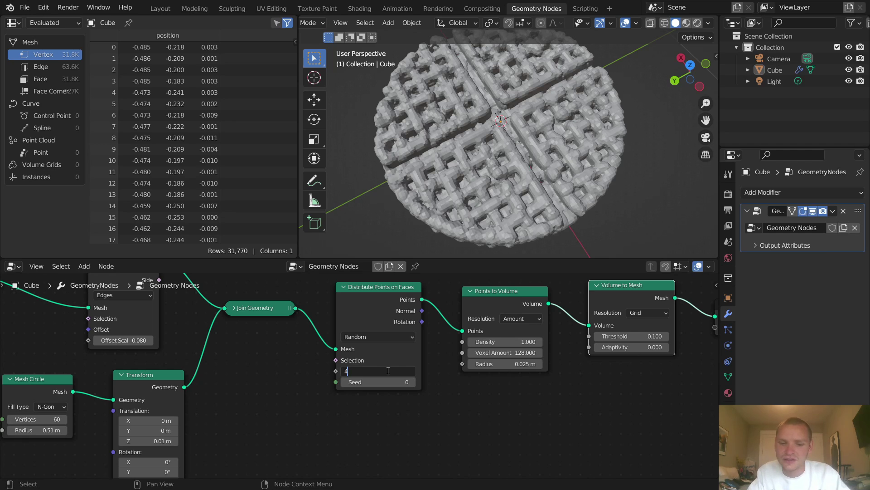
pyautogui.write('000')
pyautogui.press('Return')
pyautogui.click(387, 371)
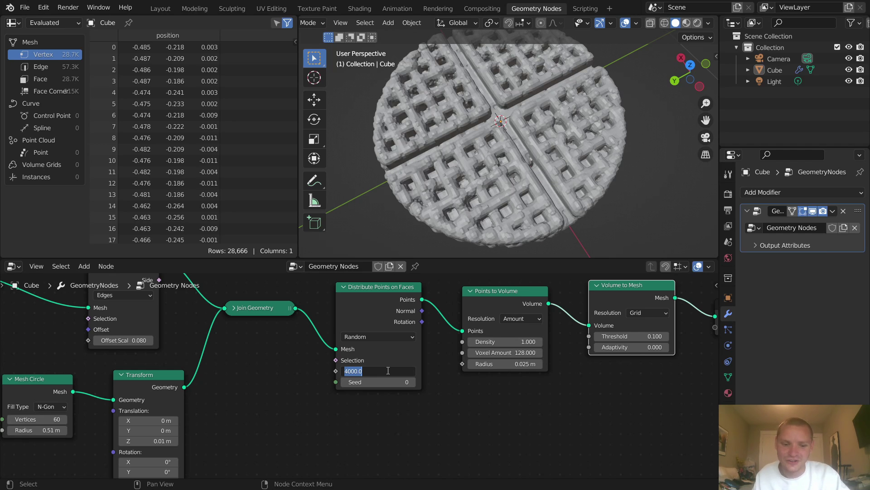
pyautogui.press('Return')
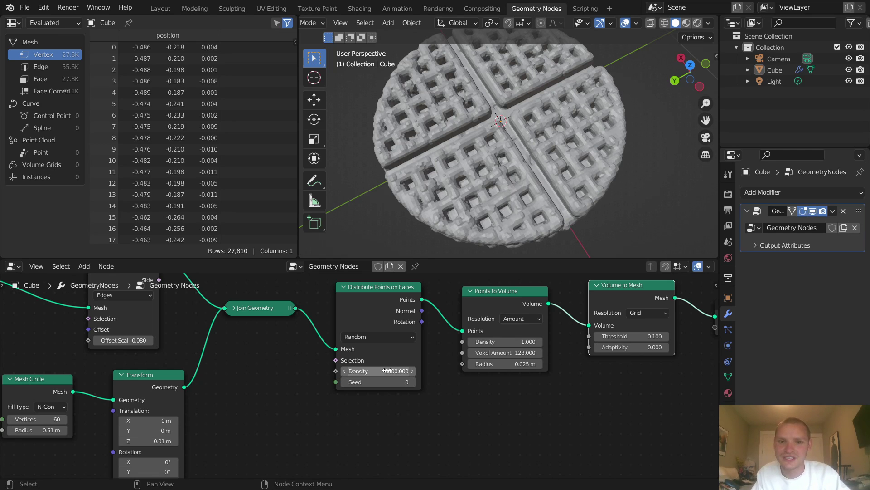
# Step: Try 15 vertices in both X and Y on the Grid node, and undo the change
pyautogui.moveTo(453, 172); pyautogui.dragTo(570, 135, button='middle')
pyautogui.moveTo(514, 184); pyautogui.dragTo(529, 134, button='middle')
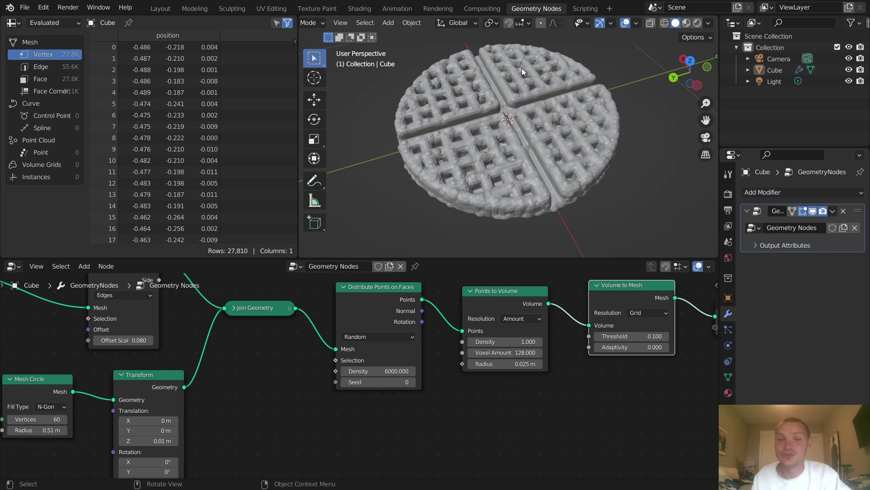
pyautogui.moveTo(519, 106); pyautogui.dragTo(521, 181, button='middle')
pyautogui.moveTo(204, 399); pyautogui.dragTo(699, 416, button='middle')
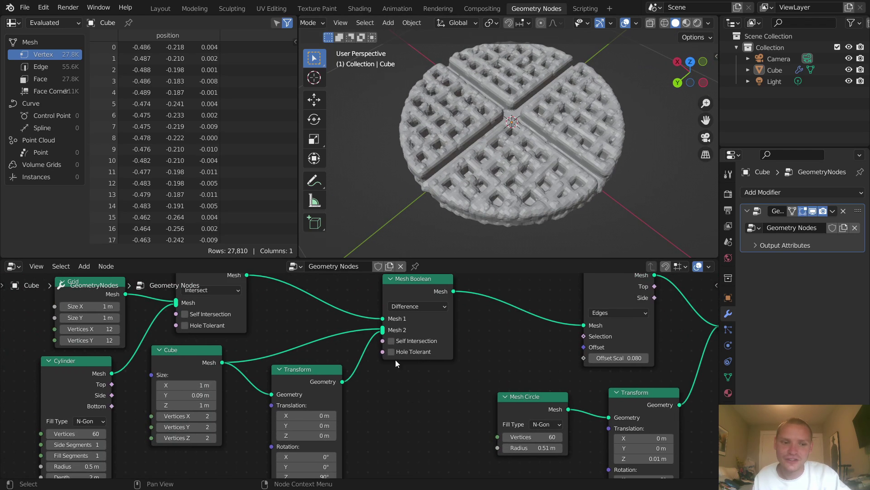
pyautogui.moveTo(209, 345); pyautogui.dragTo(461, 375, button='middle')
pyautogui.moveTo(351, 358)
pyautogui.mouseDown()
pyautogui.moveTo(352, 369)
pyautogui.moveTo(317, 369)
pyautogui.moveTo(363, 369)
pyautogui.mouseUp()
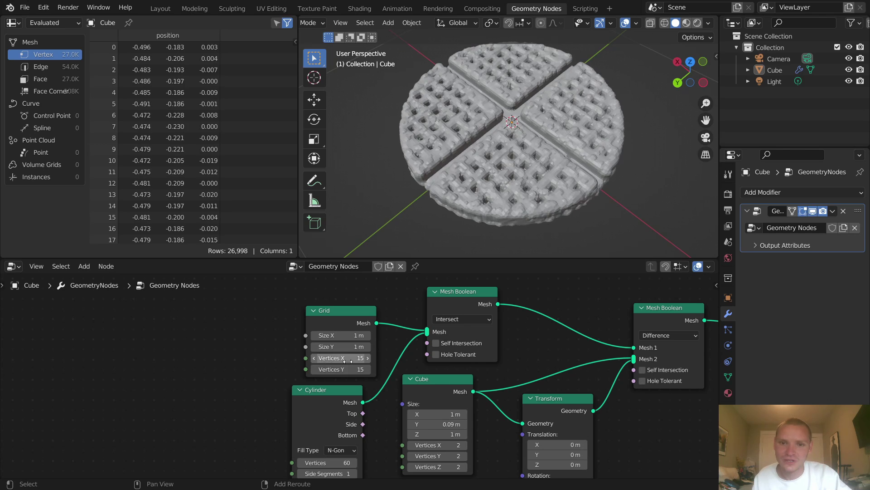
pyautogui.hotkey('ctrl', 'z')
# Step: Insert a Set Shade Smooth node between Volume to Mesh and Group Output
pyautogui.scroll(-2, 573, 366)
pyautogui.scroll(-2, 572, 365)
pyautogui.moveTo(640, 363); pyautogui.dragTo(357, 359, button='middle')
pyautogui.moveTo(590, 356); pyautogui.dragTo(326, 333, button='middle')
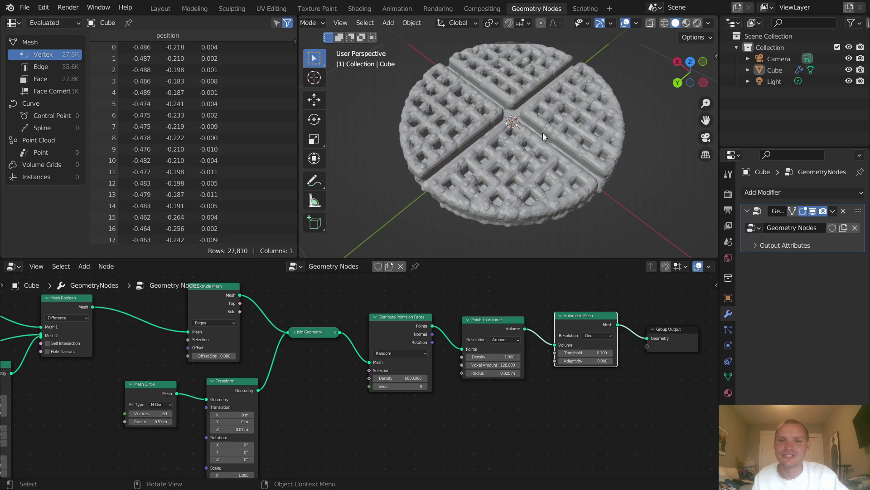
pyautogui.scroll(3, 496, 99)
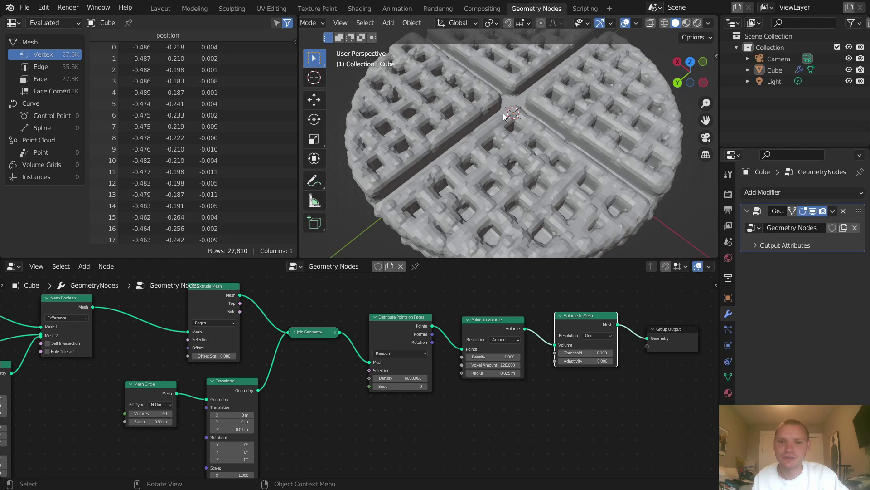
pyautogui.moveTo(610, 320); pyautogui.dragTo(483, 323, button='middle')
pyautogui.scroll(4, 529, 325)
pyautogui.moveTo(569, 324); pyautogui.dragTo(474, 324, button='middle')
pyautogui.hotkey('shift', 'a')
pyautogui.click(439, 258)
pyautogui.write('shad')
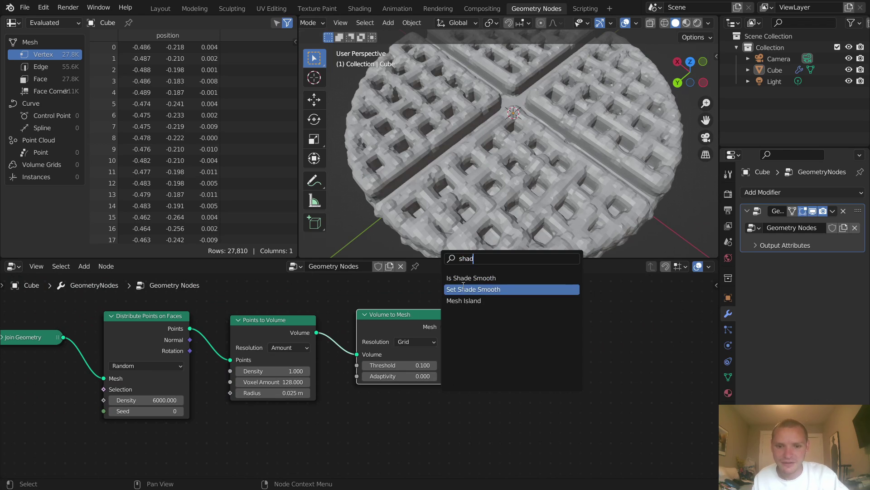
pyautogui.click(463, 287)
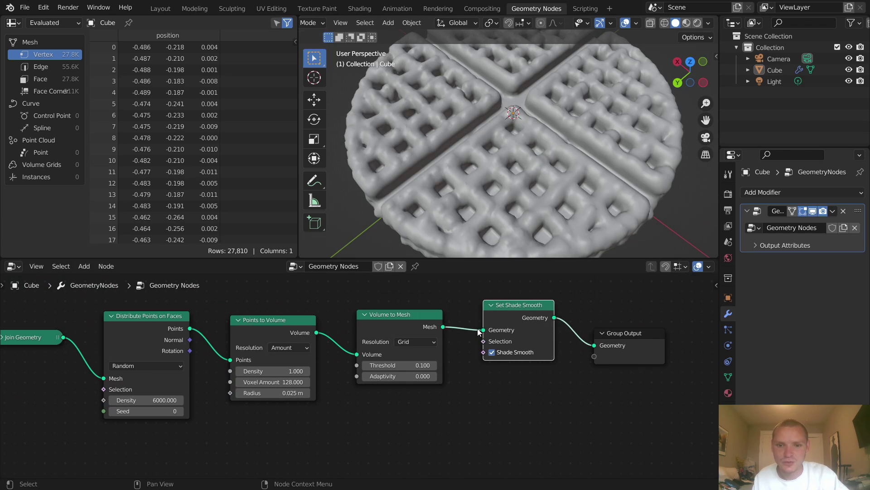
pyautogui.click(531, 326)
pyautogui.scroll(-4, 556, 184)
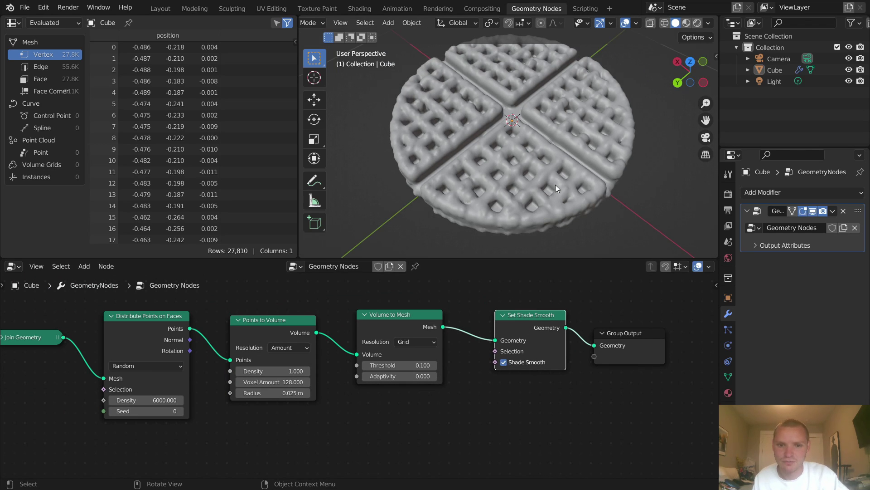
# Step: Insert a Subdivision Surface node between Volume to Mesh and Set Shade Smooth
pyautogui.hotkey('shift', 'a')
pyautogui.click(436, 261)
pyautogui.write('sub')
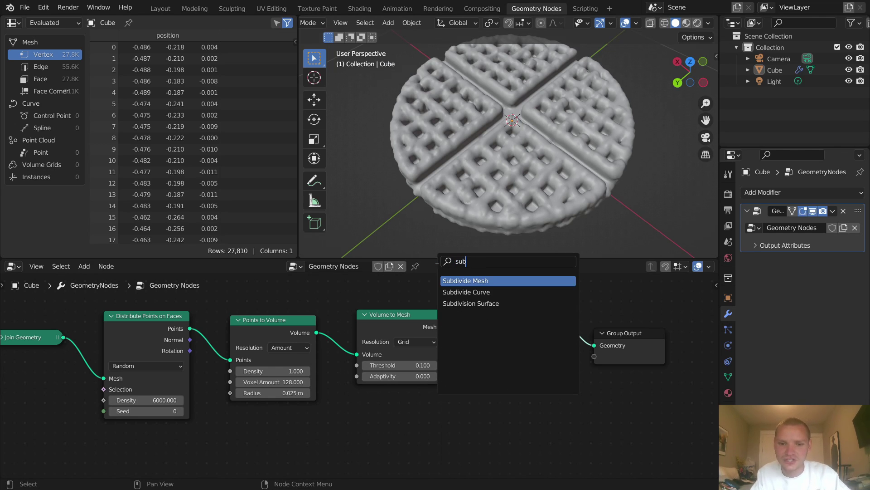
pyautogui.click(471, 303)
pyautogui.click(473, 344)
# Step: Try lower Voxel Amount values such as 64 on the Points to Volume node, and return it to 128
pyautogui.moveTo(389, 367); pyautogui.dragTo(445, 366, button='middle')
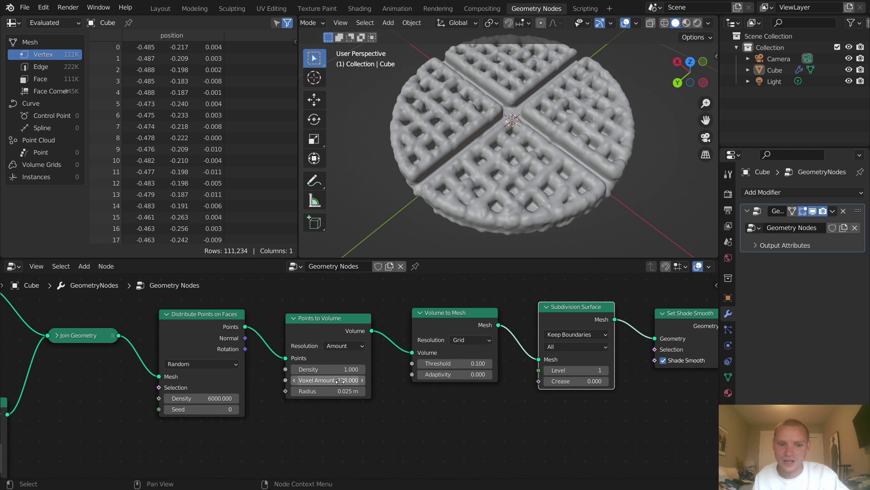
pyautogui.click(350, 379)
pyautogui.write('64')
pyautogui.press('Return')
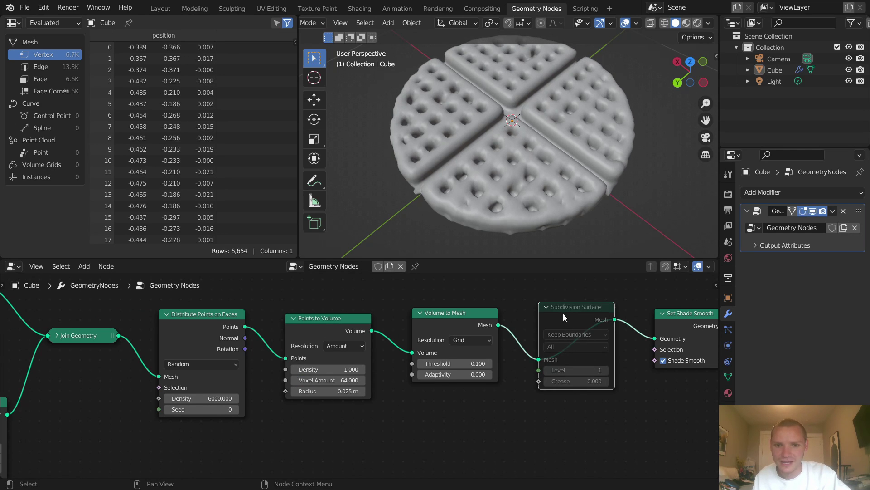
pyautogui.keyDown('shift'); pyautogui.moveTo(333, 381); pyautogui.dragTo(381, 381); pyautogui.keyUp('shift')
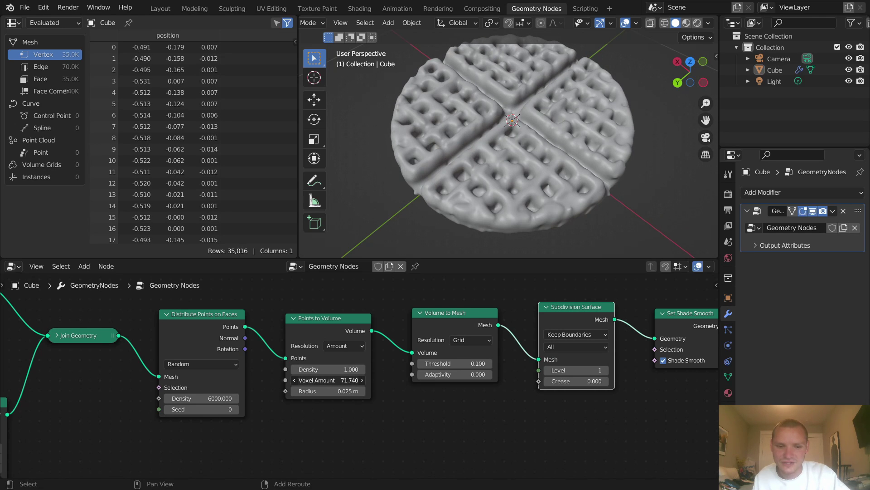
pyautogui.click(336, 380)
pyautogui.press('Return')
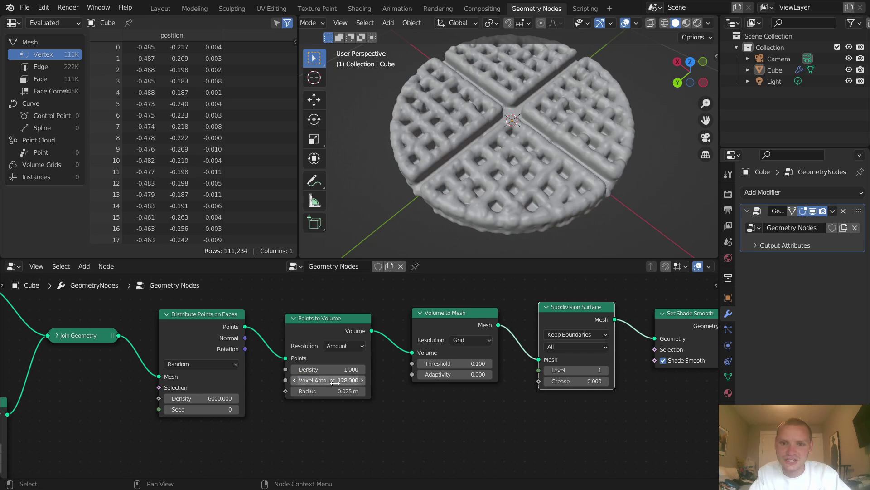
# Step: Set the Voxel Amount of the Points to Volume node to 100
pyautogui.click(336, 380)
pyautogui.write('100')
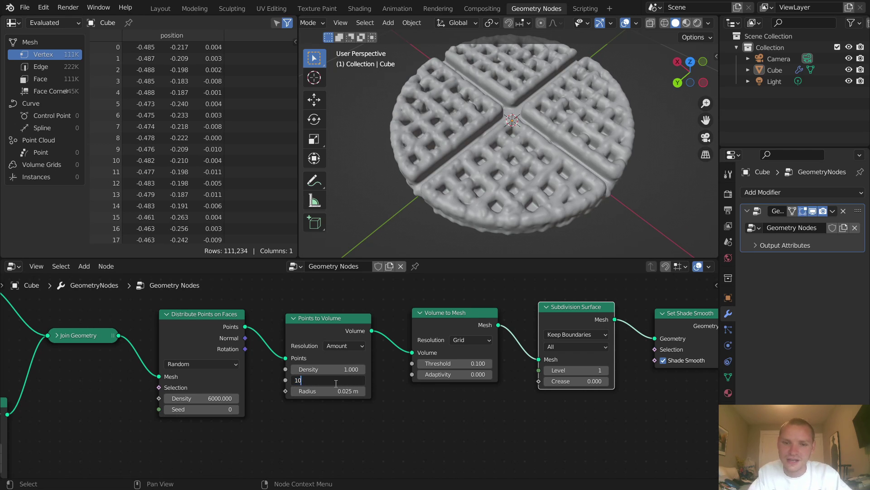
pyautogui.press('Return')
# Step: Try different Offset Scale values on the Extrude Mesh node, and undo the change
pyautogui.moveTo(507, 121)
pyautogui.mouseDown(button='middle')
pyautogui.moveTo(496, 99)
pyautogui.moveTo(520, 80)
pyautogui.moveTo(549, 67)
pyautogui.moveTo(521, 107)
pyautogui.moveTo(570, 76)
pyautogui.mouseUp(button='middle')
pyautogui.moveTo(272, 369); pyautogui.dragTo(451, 350, button='middle')
pyautogui.moveTo(188, 343); pyautogui.dragTo(426, 366, button='middle')
pyautogui.keyDown('shift'); pyautogui.moveTo(425, 372); pyautogui.dragTo(515, 372); pyautogui.keyUp('shift')
pyautogui.moveTo(454, 367); pyautogui.dragTo(428, 371)
pyautogui.hotkey('ctrl', 'z')
# Step: Try halving the Points to Volume Radius to 0.0125 m, and undo the change
pyautogui.moveTo(500, 154); pyautogui.dragTo(490, 186, button='middle')
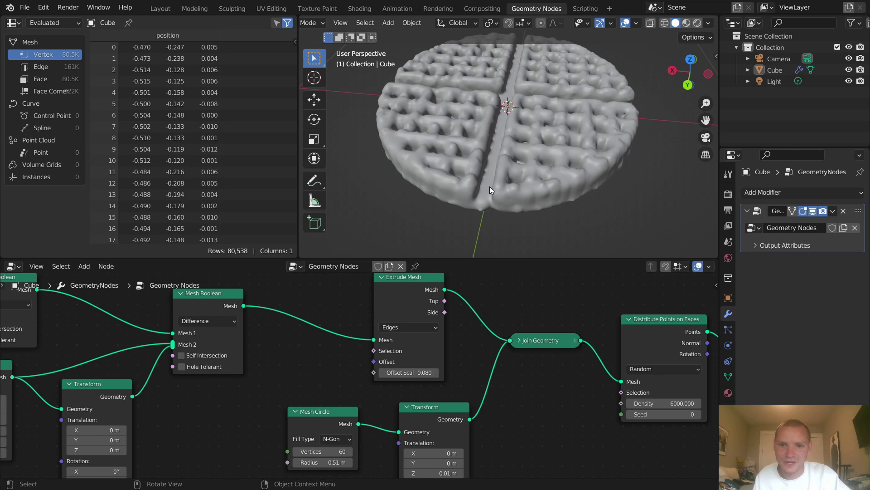
pyautogui.moveTo(459, 154); pyautogui.dragTo(468, 192, button='middle')
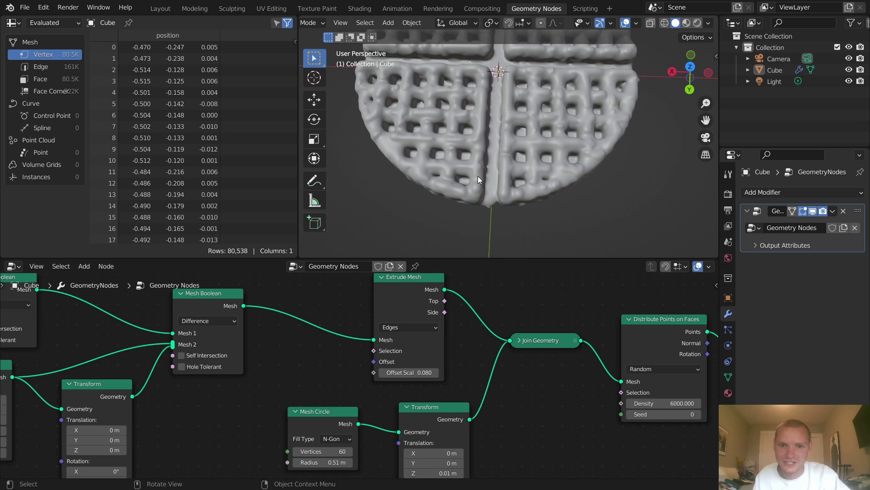
pyautogui.moveTo(652, 361); pyautogui.dragTo(406, 340, button='middle')
pyautogui.doubleClick(548, 376)
pyautogui.write('/2')
pyautogui.press('Return')
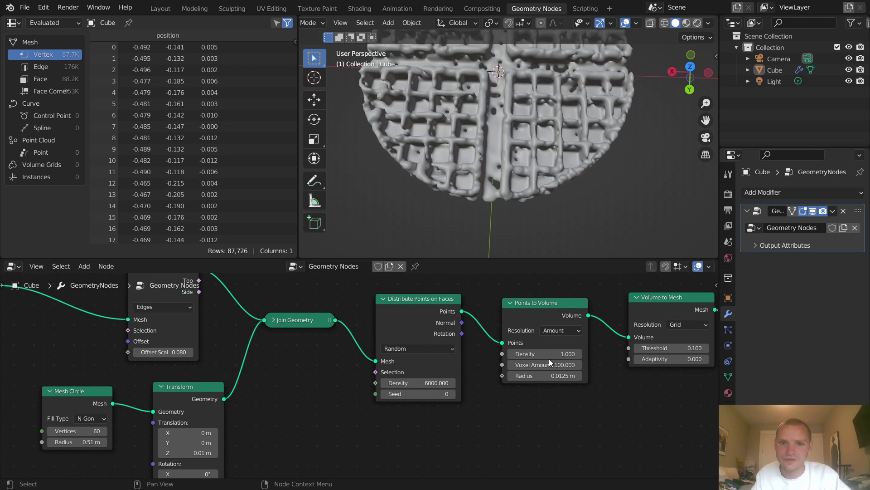
pyautogui.hotkey('ctrl', 'z')
# Step: Set the Radius of the Points to Volume node to 0.02 m
pyautogui.click(562, 376)
pyautogui.press('Right')
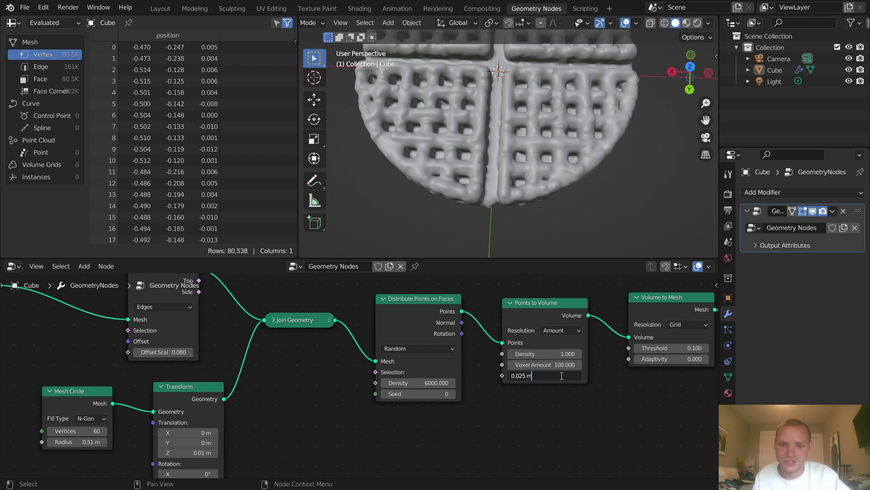
pyautogui.press('BackSpace')
pyautogui.press('Return')
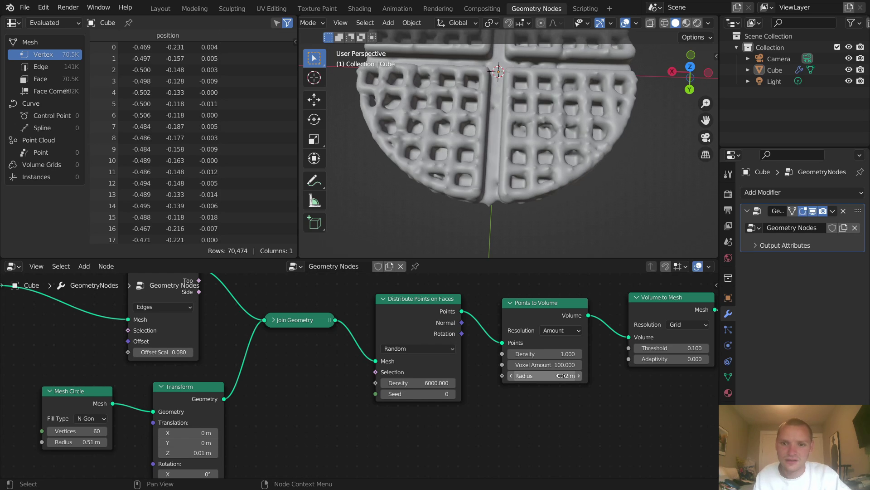
# Step: Try Seed values up to 4 on Distribute Points on Faces, and return the Seed to 0
pyautogui.moveTo(540, 171); pyautogui.dragTo(543, 140, button='middle')
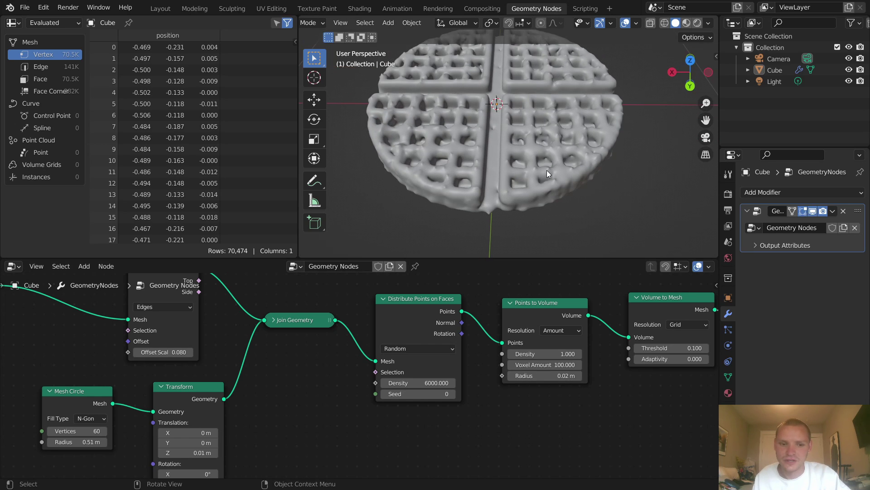
pyautogui.moveTo(480, 78); pyautogui.dragTo(514, 139, button='middle')
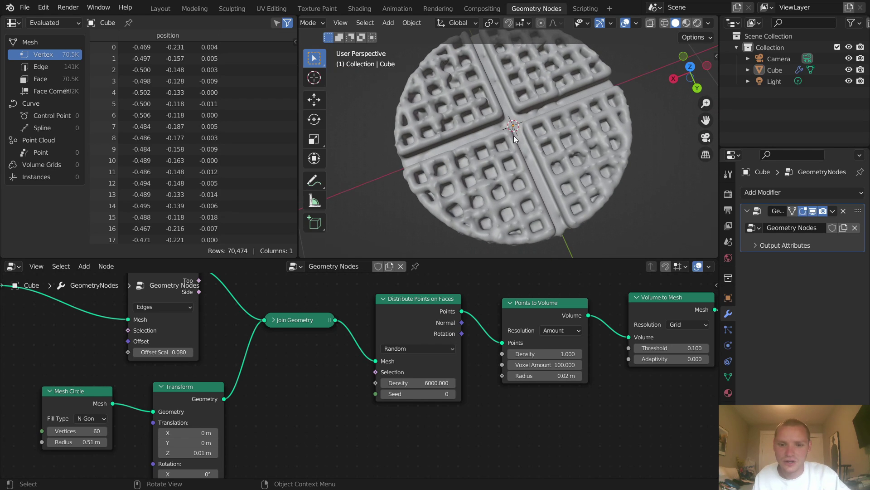
pyautogui.click(453, 394)
pyautogui.click(453, 394)
pyautogui.click(453, 393)
pyautogui.click(453, 393)
pyautogui.click(453, 394)
pyautogui.hotkey('ctrl', 'z')
pyautogui.click(435, 396)
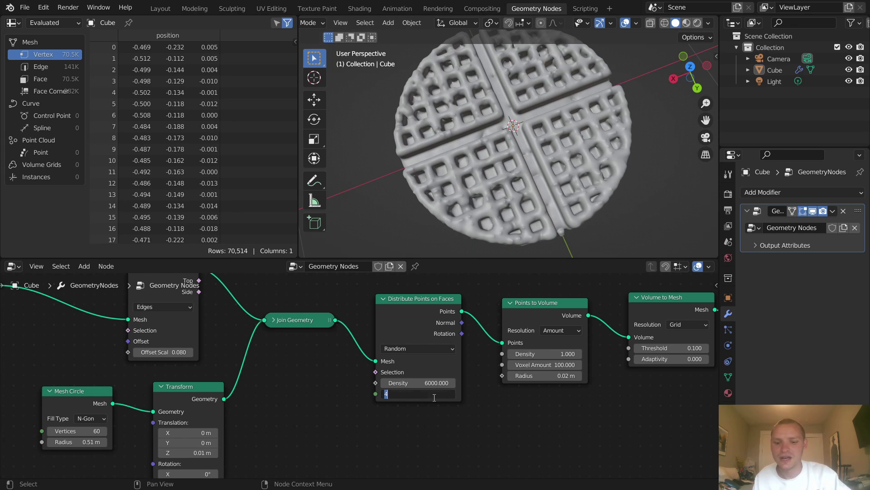
pyautogui.write('0')
pyautogui.press('Return')
pyautogui.moveTo(485, 86); pyautogui.dragTo(507, 128, button='middle')
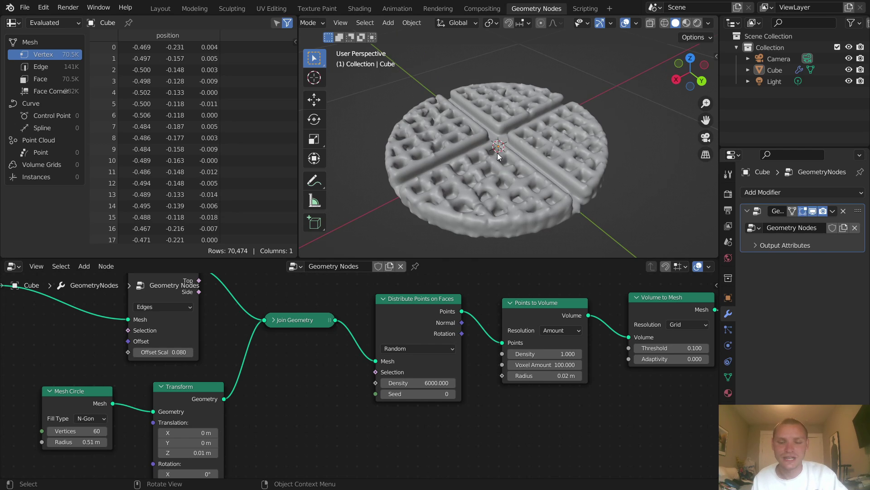
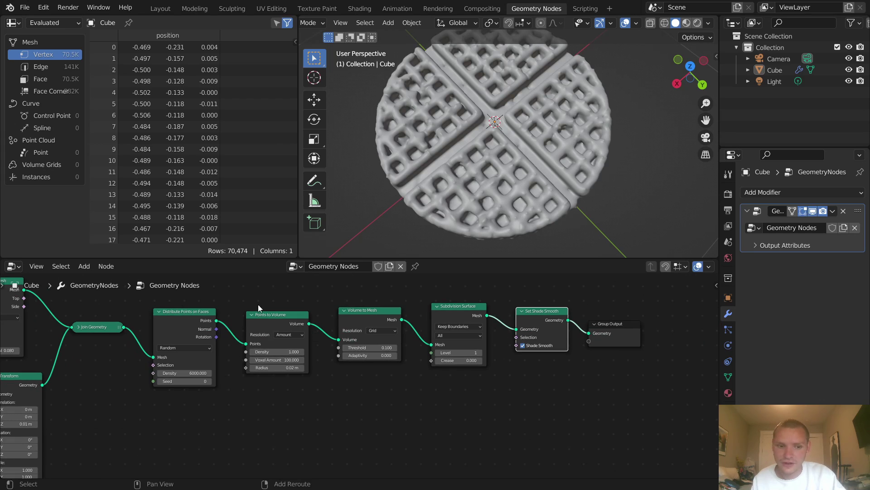
# Step: Insert a Set Position node between Distribute Points on Faces and Points to Volume
pyautogui.click(224, 257)
pyautogui.write('set')
pyautogui.click(251, 293)
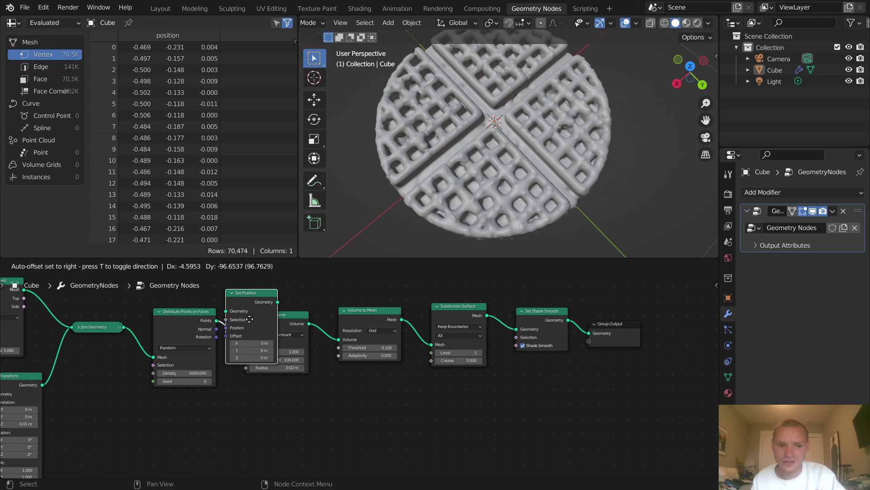
pyautogui.click(249, 326)
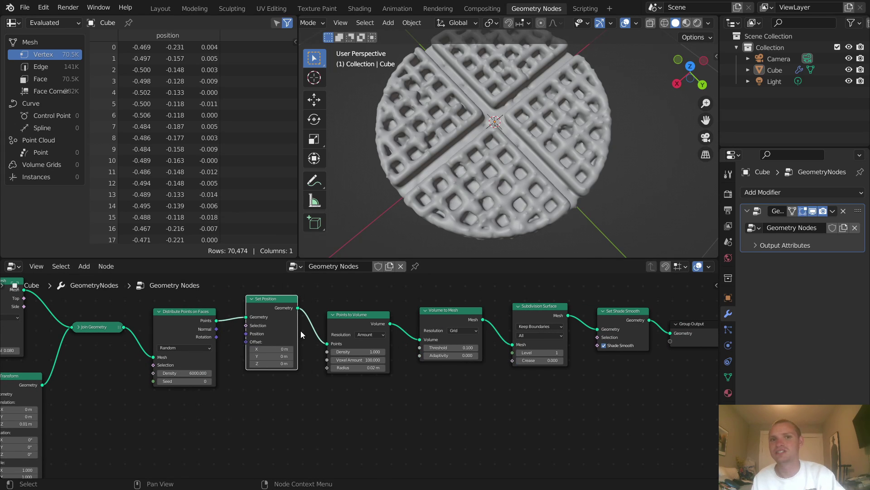
# Step: Add a Noise Texture node below Distribute Points on Faces and connect its Color output to the Offset of Set Position
pyautogui.moveTo(333, 393); pyautogui.dragTo(416, 384, button='middle')
pyautogui.hotkey('shift', 'a')
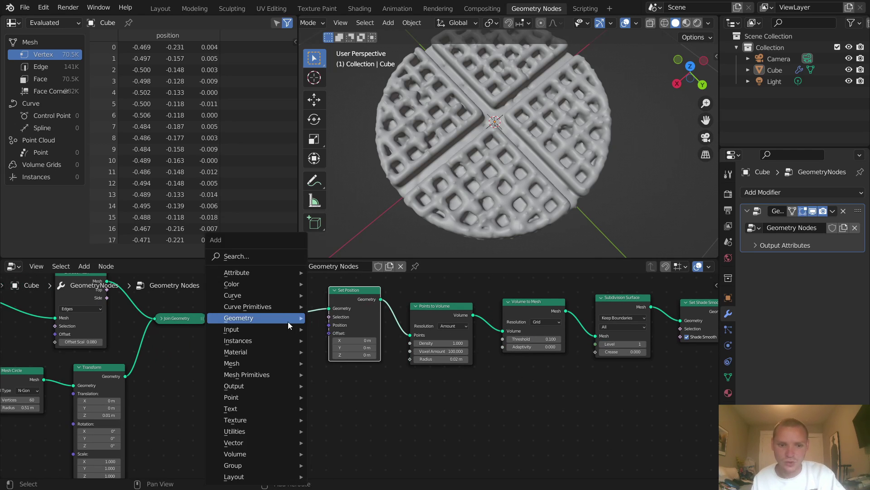
pyautogui.click(269, 254)
pyautogui.write('noi')
pyautogui.press('Down')
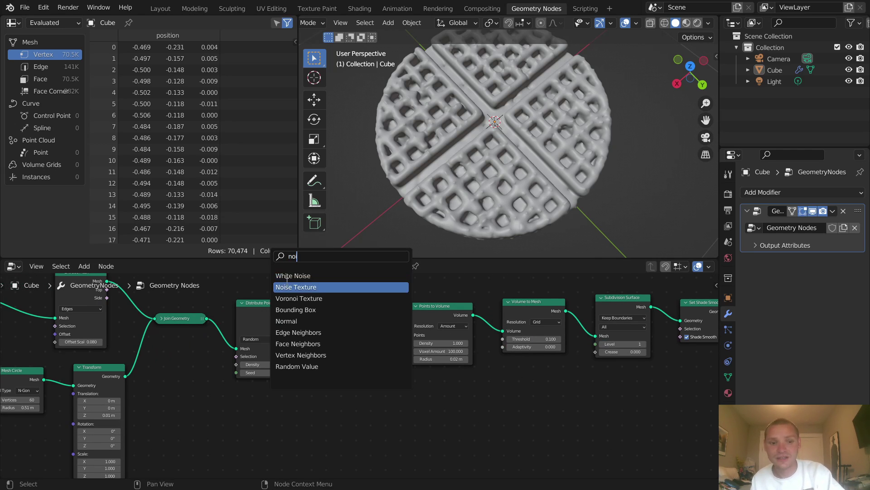
pyautogui.press('Return')
pyautogui.click(219, 417)
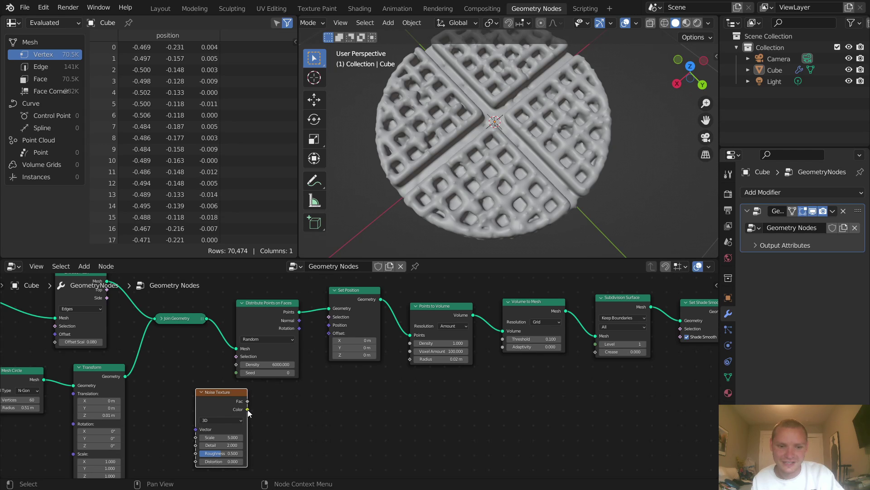
pyautogui.moveTo(247, 409); pyautogui.dragTo(331, 335)
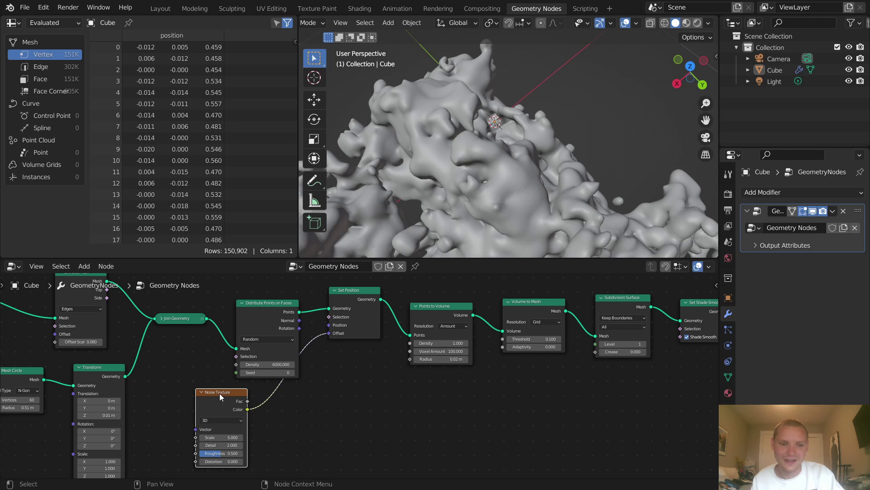
pyautogui.moveTo(219, 393); pyautogui.dragTo(217, 409)
pyautogui.scroll(-3, 479, 204)
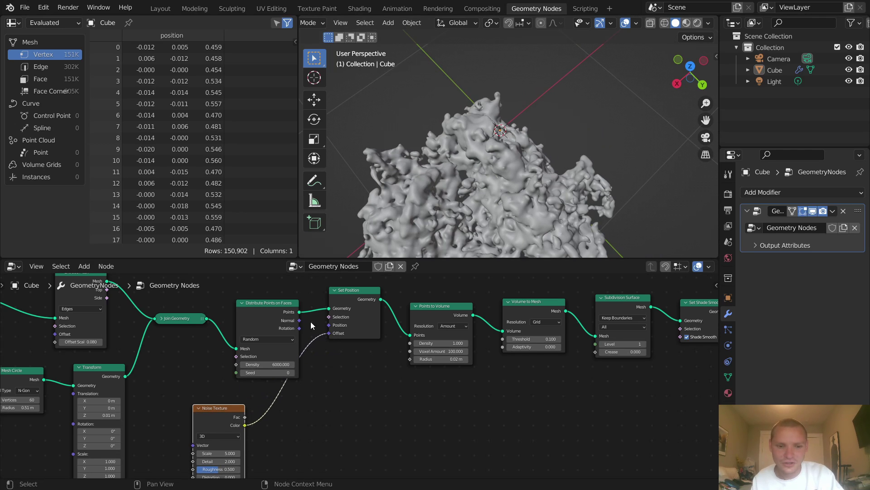
# Step: Insert a Vector Math node set to Subtract between Noise Texture and Set Position, subtracting 0.5 on all three components
pyautogui.hotkey('shift', 'a')
pyautogui.click(261, 254)
pyautogui.write('vec')
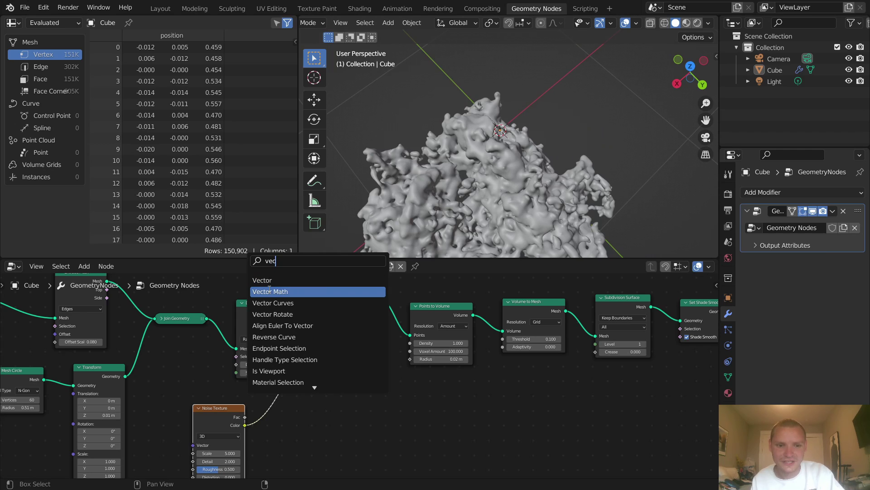
pyautogui.click(265, 293)
pyautogui.click(290, 407)
pyautogui.click(290, 407)
pyautogui.press('s')
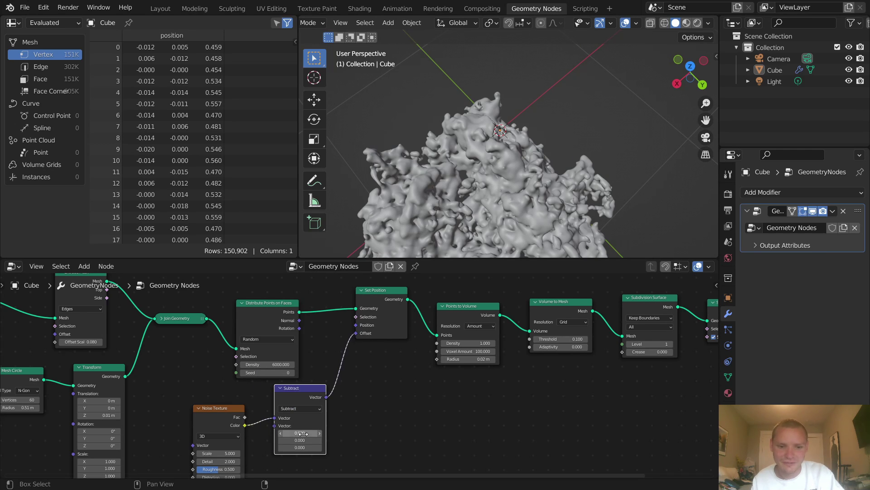
pyautogui.moveTo(300, 432); pyautogui.dragTo(300, 447)
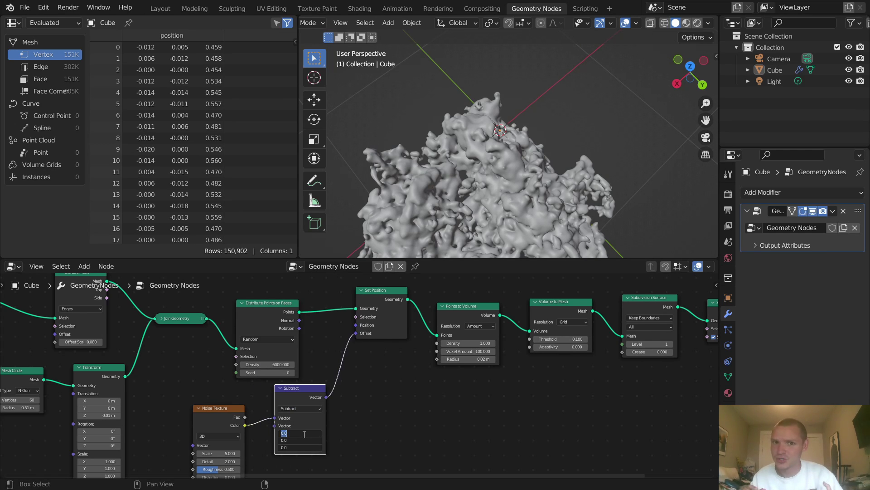
pyautogui.write('.5')
pyautogui.press('Return')
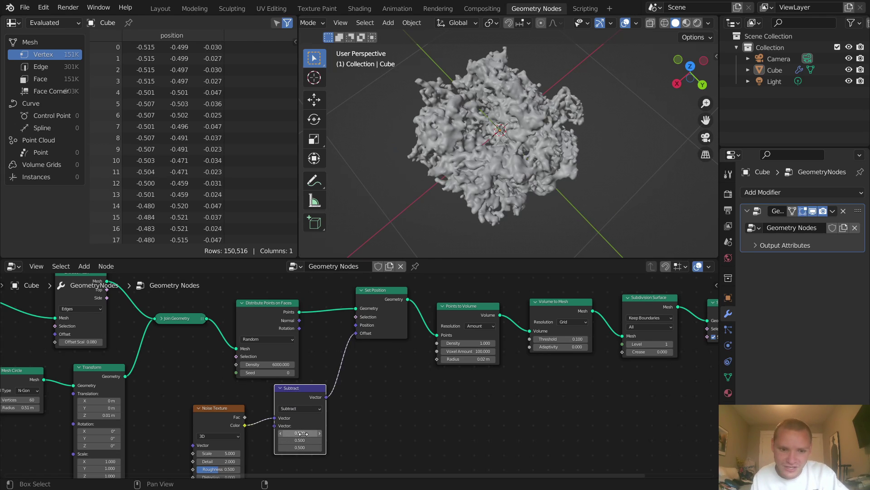
# Step: Duplicate the Subtract node into the link to Set Position's Offset and change the copy's operation to Scale
pyautogui.moveTo(302, 394); pyautogui.dragTo(294, 395)
pyautogui.hotkey('shift', 'd')
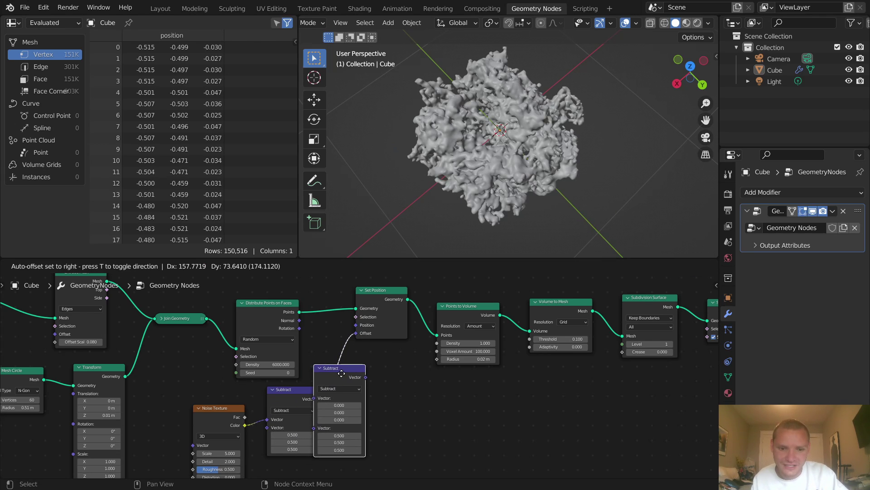
pyautogui.click(367, 387)
pyautogui.click(373, 389)
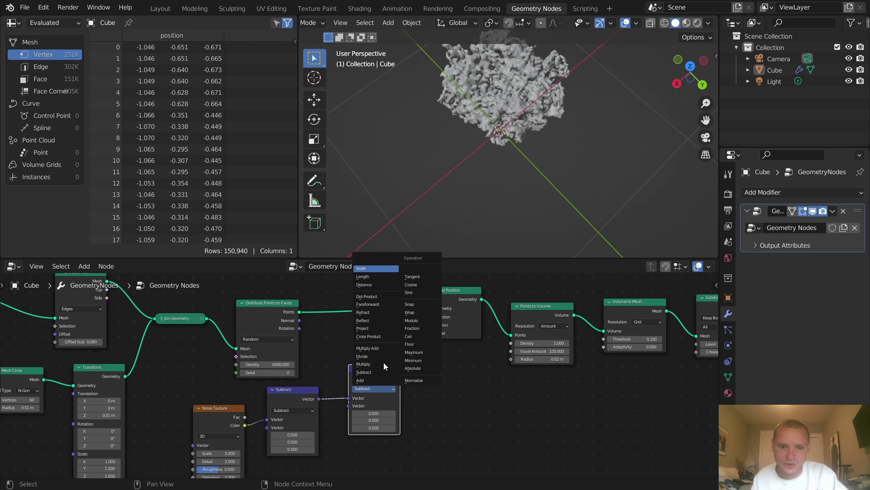
pyautogui.click(378, 269)
# Step: Zero the Scale node's factor, and raise it to 0.1 to lightly distort the waffle
pyautogui.scroll(4, 365, 377)
pyautogui.moveTo(380, 416); pyautogui.dragTo(367, 416)
pyautogui.click(387, 416)
pyautogui.write('0')
pyautogui.press('Return')
pyautogui.scroll(4, 515, 143)
pyautogui.scroll(-1, 477, 144)
pyautogui.moveTo(479, 146)
pyautogui.mouseDown(button='middle')
pyautogui.moveTo(470, 197)
pyautogui.moveTo(495, 148)
pyautogui.mouseUp(button='middle')
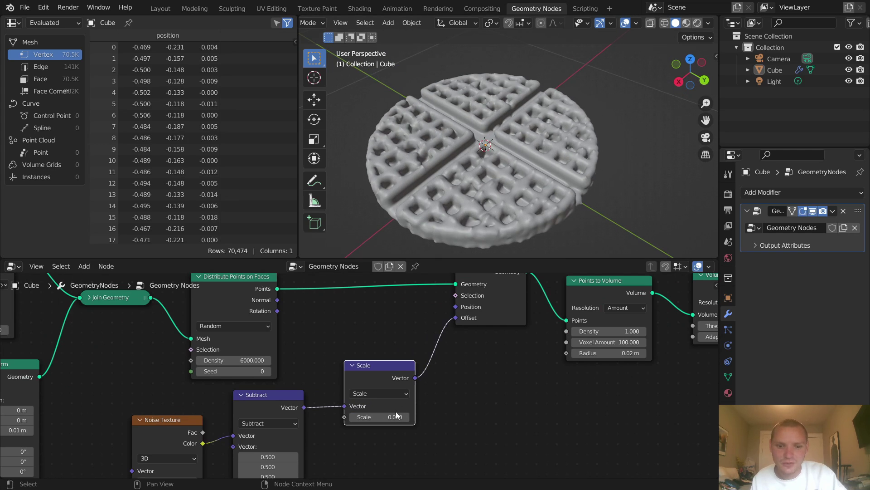
pyautogui.moveTo(380, 417); pyautogui.dragTo(384, 416)
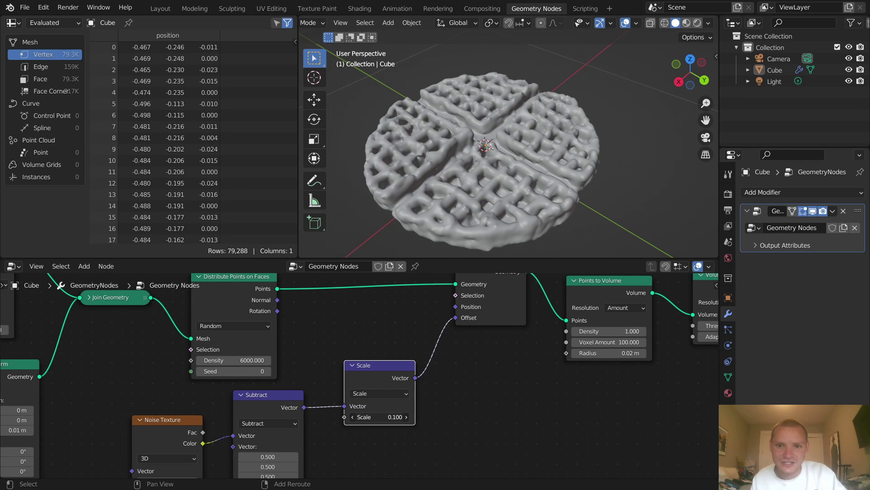
pyautogui.moveTo(546, 125); pyautogui.dragTo(523, 178, button='middle')
# Step: Set the Noise Texture's Scale to 2 and lower the Scale node's factor to 0.09
pyautogui.moveTo(265, 343); pyautogui.dragTo(415, 223, button='middle')
pyautogui.scroll(5, 278, 317)
pyautogui.moveTo(294, 358); pyautogui.dragTo(295, 358)
pyautogui.press('Return')
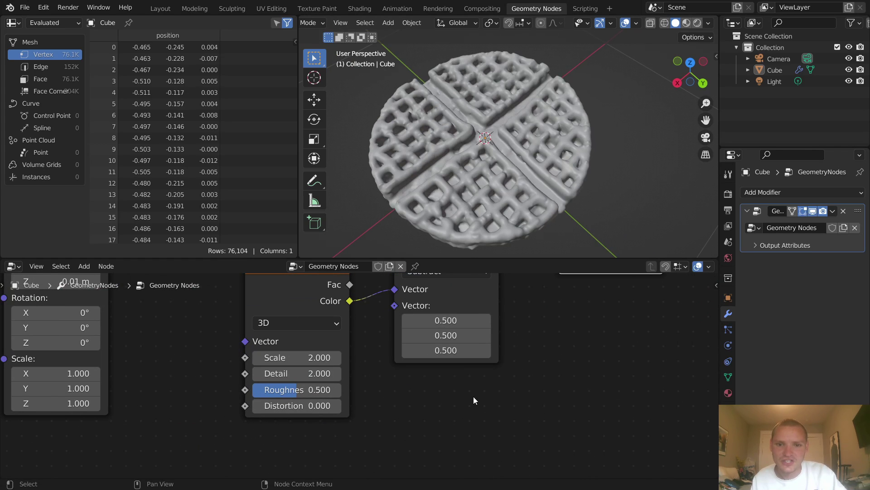
pyautogui.moveTo(608, 305); pyautogui.dragTo(527, 403, button='middle')
pyautogui.moveTo(522, 358); pyautogui.dragTo(548, 358)
# Step: Try a Noise Texture Scale of 1, and return it to 2
pyautogui.click(213, 454)
pyautogui.write('1')
pyautogui.press('Return')
pyautogui.click(238, 454)
pyautogui.write('2')
pyautogui.press('Return')
pyautogui.moveTo(499, 183); pyautogui.dragTo(507, 132, button='middle')
# Step: Toggle muting of the Set Position node to compare the waffle with and without the noise offset
pyautogui.scroll(-5, 558, 323)
pyautogui.click(493, 313)
pyautogui.press('m')
pyautogui.press('m')
pyautogui.press('m')
pyautogui.press('m')
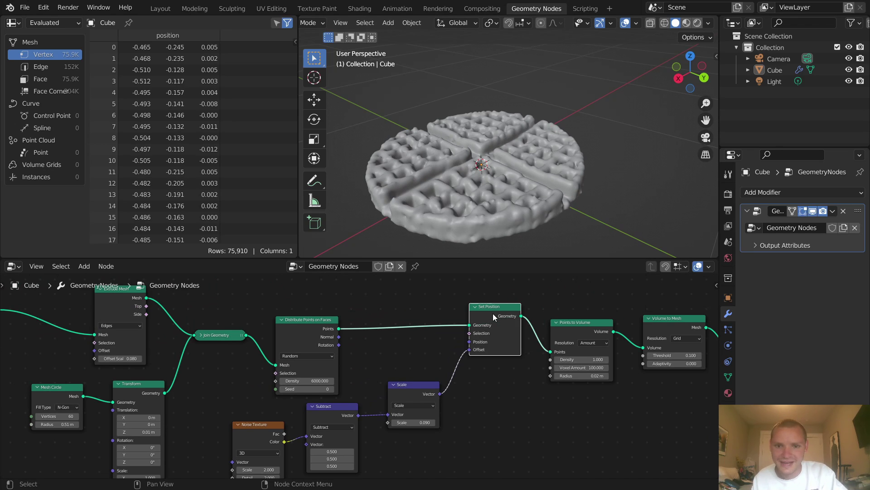
# Step: Set the Detail of the Noise Texture node to 1
pyautogui.scroll(-5, 401, 382)
pyautogui.scroll(1, 401, 381)
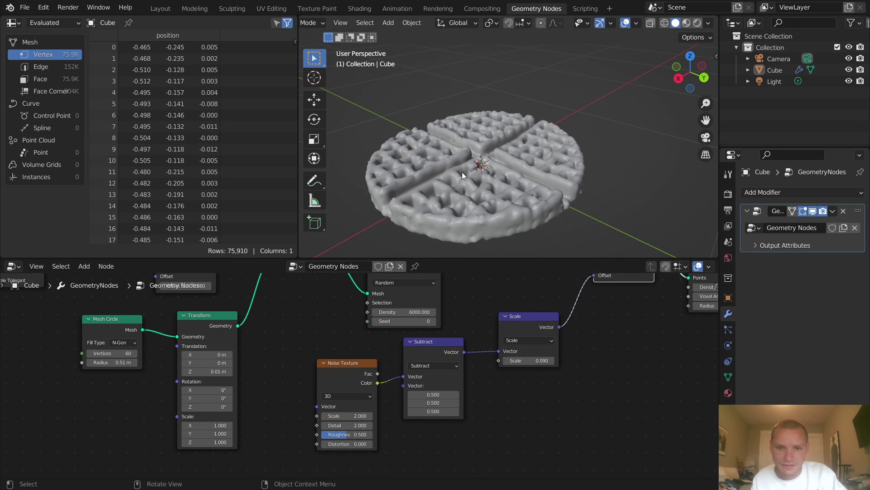
pyautogui.scroll(5, 454, 196)
pyautogui.moveTo(471, 184)
pyautogui.mouseDown(button='middle')
pyautogui.moveTo(467, 208)
pyautogui.moveTo(473, 194)
pyautogui.mouseUp(button='middle')
pyautogui.doubleClick(358, 425)
pyautogui.write('1')
pyautogui.press('Return')
pyautogui.scroll(-4, 513, 132)
pyautogui.moveTo(500, 190); pyautogui.dragTo(511, 164, button='middle')
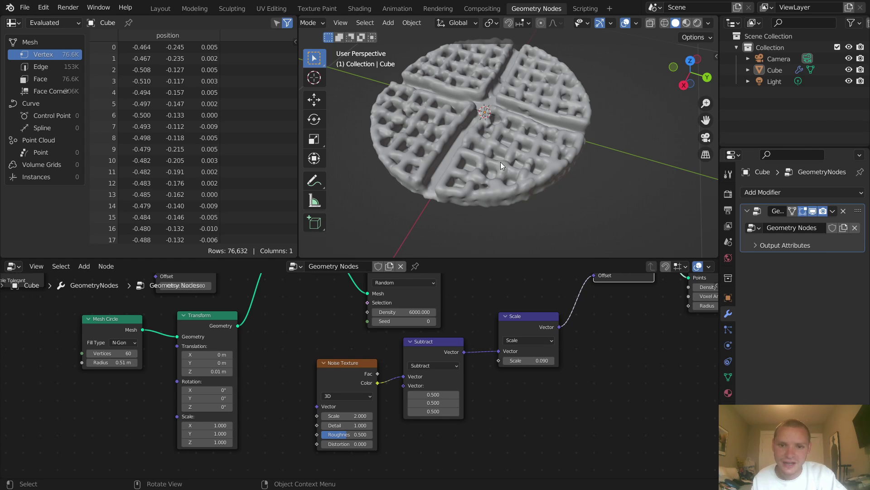
# Step: Examine the distorted waffle surface from near and far, along with the overall node tree
pyautogui.scroll(-3, 491, 129)
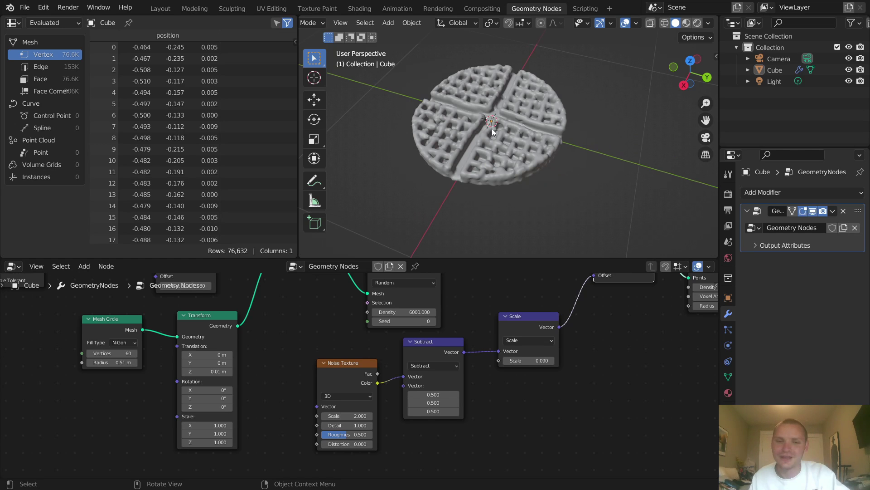
pyautogui.scroll(-7, 402, 291)
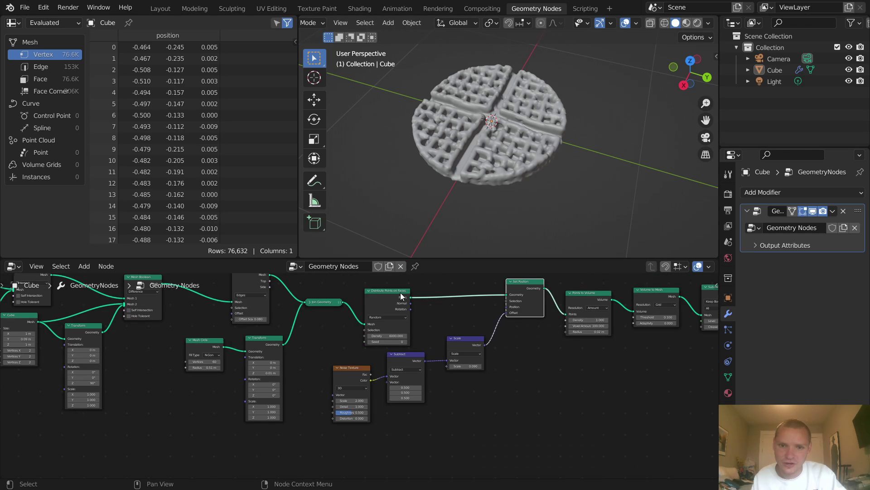
pyautogui.moveTo(344, 295); pyautogui.dragTo(462, 333, button='middle')
pyautogui.scroll(5, 513, 152)
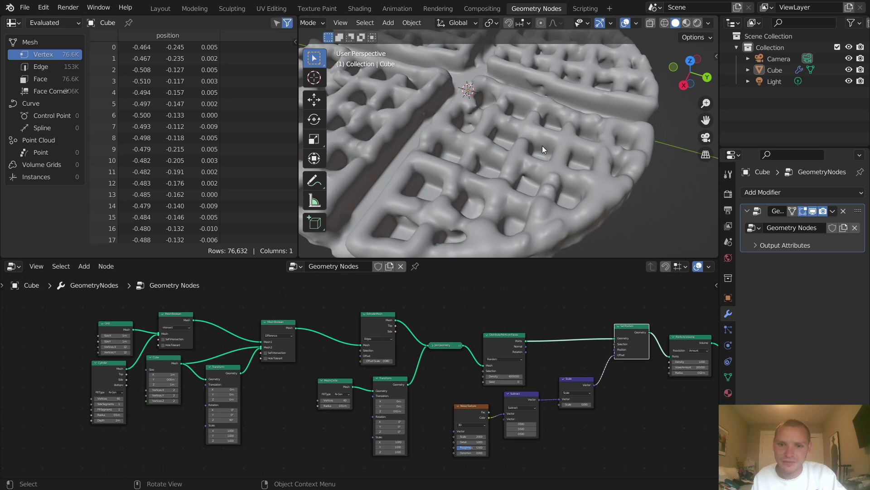
pyautogui.press('d')
pyautogui.moveTo(545, 143); pyautogui.dragTo(538, 156)
pyautogui.scroll(-5, 487, 179)
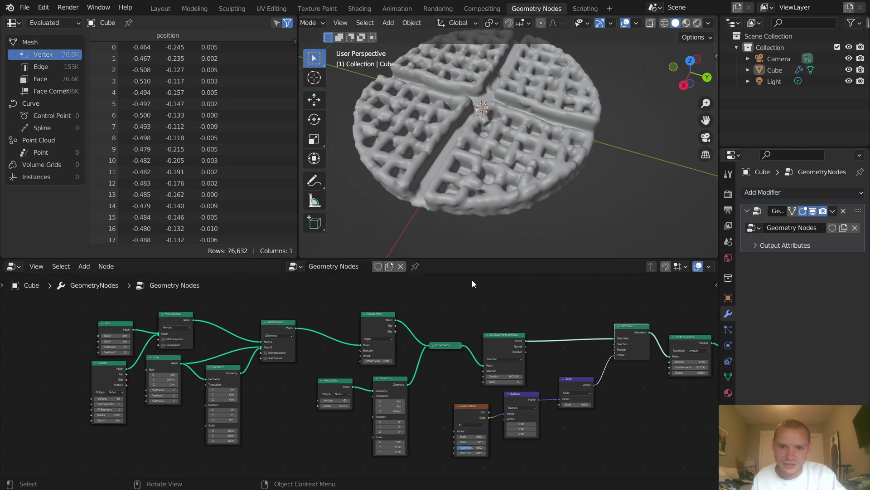
# Step: Preview the output of the Difference Mesh Boolean node and display the viewport in wireframe
pyautogui.moveTo(389, 326); pyautogui.dragTo(558, 364, button='middle')
pyautogui.scroll(3, 434, 355)
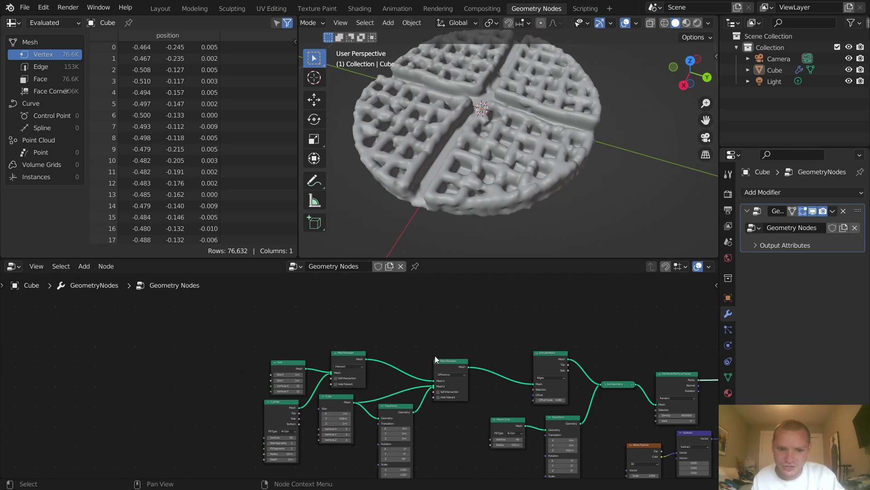
pyautogui.keyDown('ctrl'); pyautogui.keyDown('shift'); pyautogui.click(340, 346); pyautogui.keyUp('shift'); pyautogui.keyUp('ctrl')
pyautogui.keyDown('ctrl'); pyautogui.keyDown('shift'); pyautogui.click(493, 354); pyautogui.keyUp('shift'); pyautogui.keyUp('ctrl')
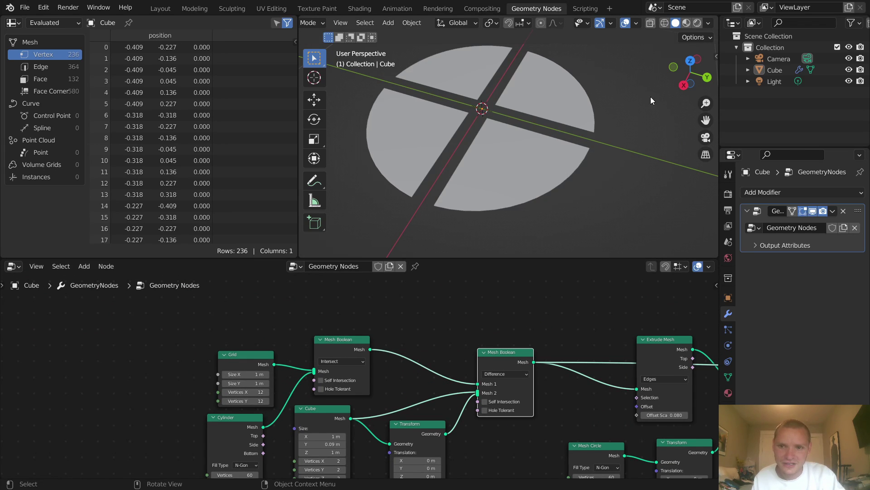
pyautogui.click(664, 23)
pyautogui.moveTo(474, 128); pyautogui.dragTo(436, 128, button='middle')
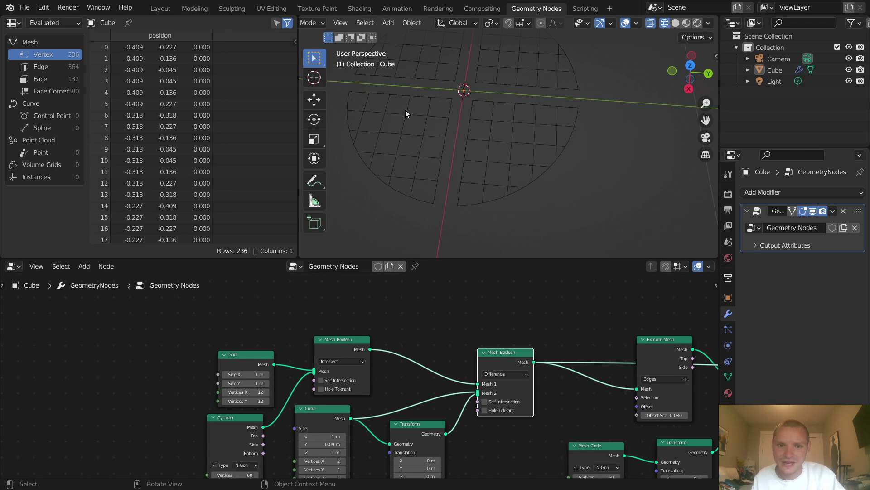
# Step: Insert a Delete Geometry node on the preview link after the Difference Mesh Boolean and set its domain to Face
pyautogui.moveTo(521, 364); pyautogui.dragTo(511, 319)
pyautogui.moveTo(647, 291); pyautogui.dragTo(419, 340, button='middle')
pyautogui.hotkey('shift', 'a')
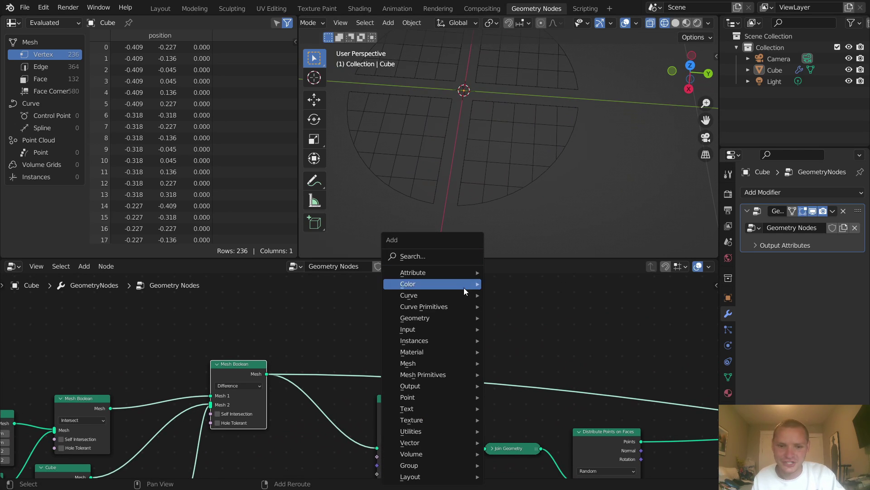
pyautogui.click(447, 258)
pyautogui.write('de')
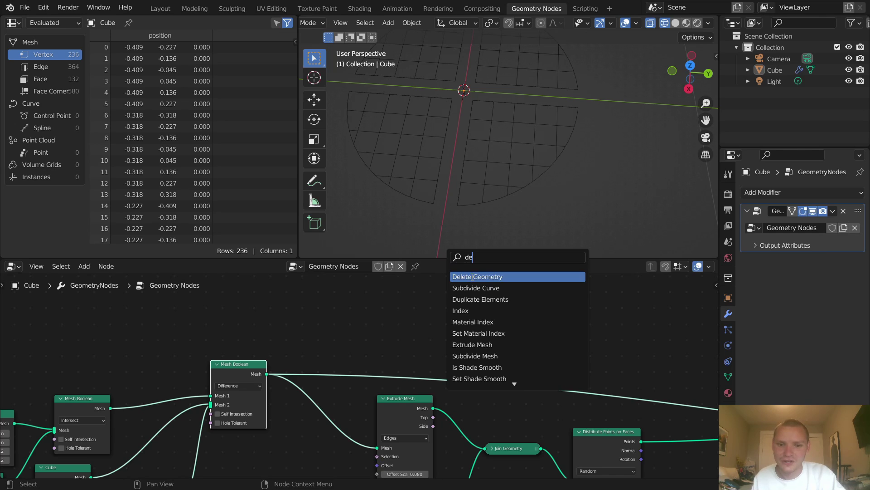
pyautogui.press('Return')
pyautogui.click(520, 354)
pyautogui.click(520, 356)
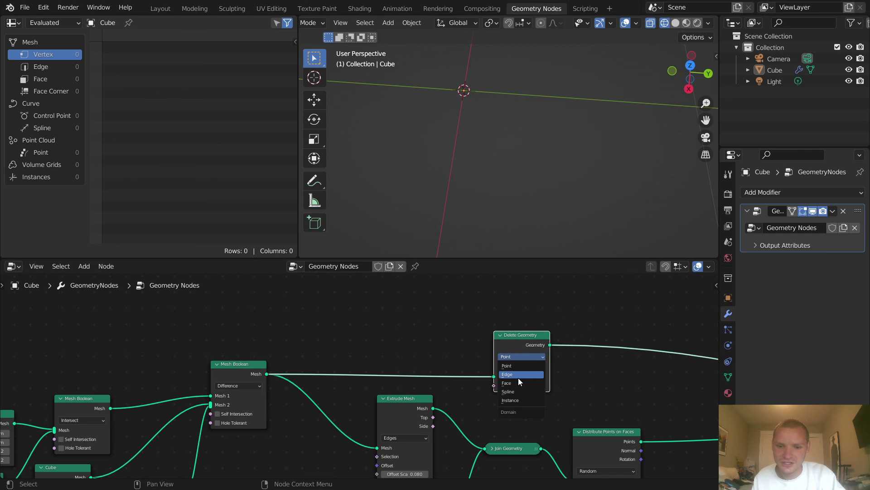
pyautogui.click(514, 383)
pyautogui.moveTo(517, 345); pyautogui.dragTo(535, 316)
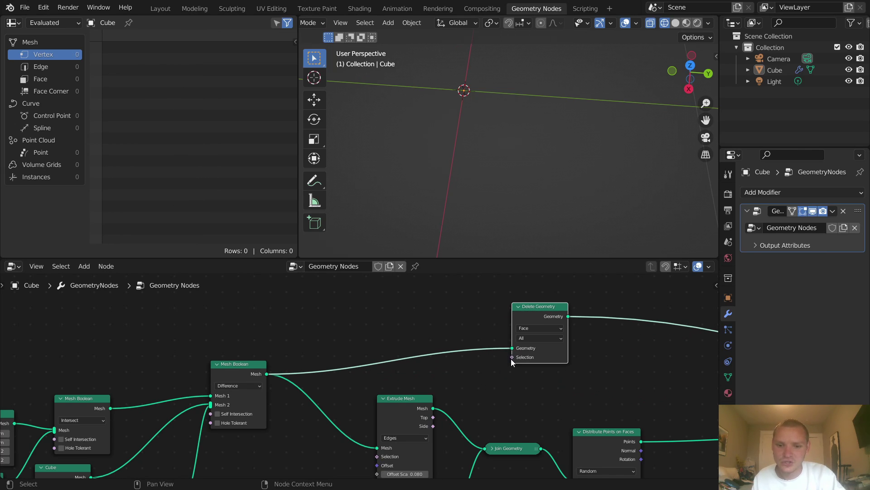
# Step: Drive the Delete Geometry node's Selection with a new Boolean Random Value node
pyautogui.moveTo(510, 358); pyautogui.dragTo(462, 368)
pyautogui.write('rando')
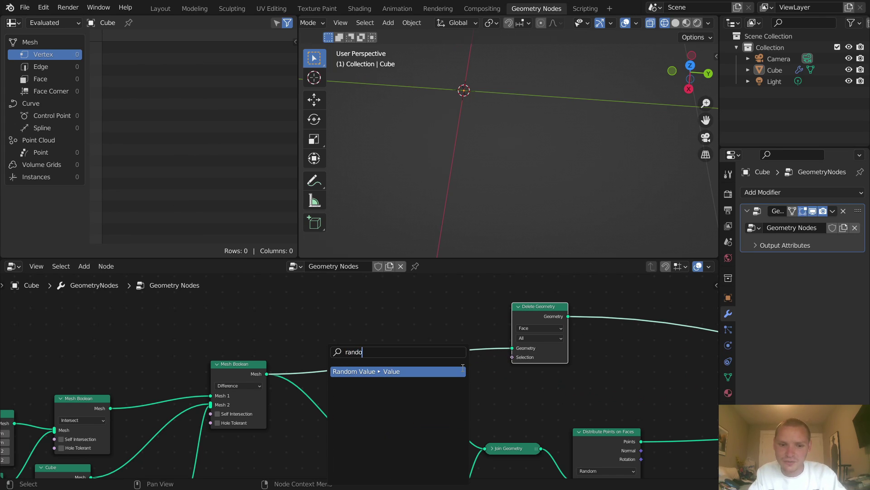
pyautogui.press('Return')
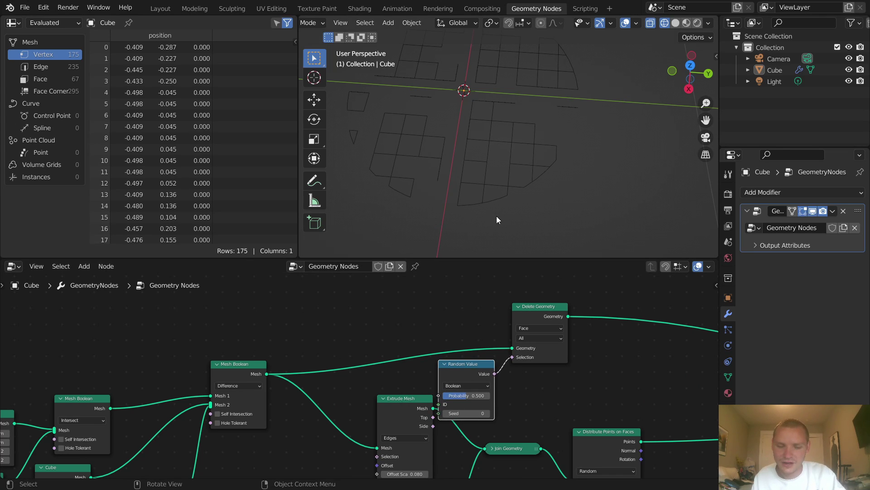
# Step: Raise the Random Value's Probability to about 0.633 and switch the viewport to solid shading
pyautogui.moveTo(526, 136); pyautogui.dragTo(517, 190, button='middle')
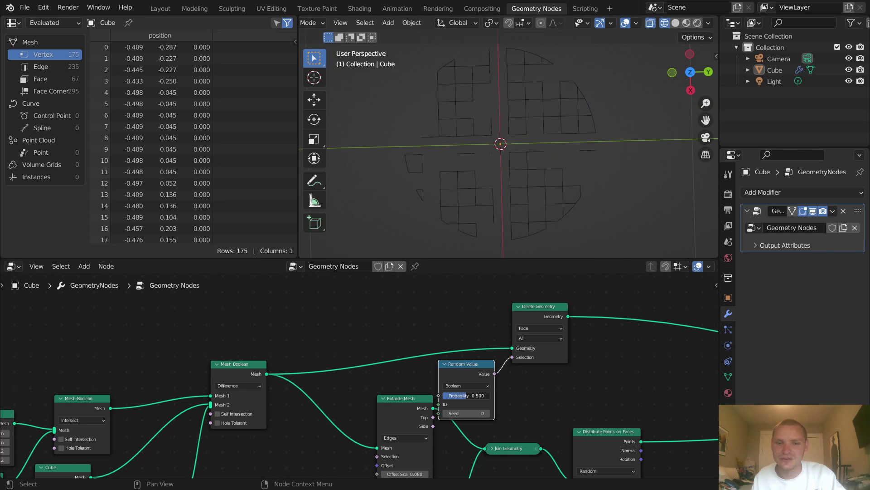
pyautogui.moveTo(463, 396)
pyautogui.mouseDown()
pyautogui.moveTo(456, 396)
pyautogui.moveTo(472, 395)
pyautogui.mouseUp()
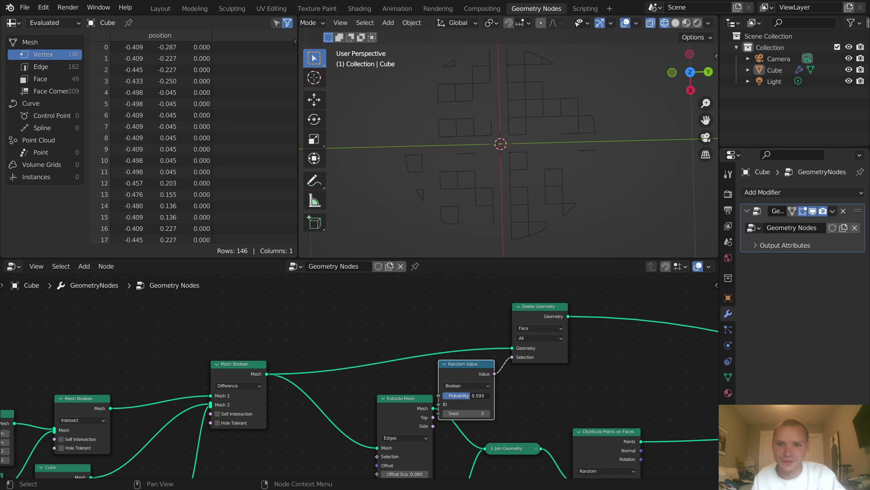
pyautogui.click(675, 23)
pyautogui.moveTo(471, 395)
pyautogui.mouseDown()
pyautogui.moveTo(462, 395)
pyautogui.moveTo(473, 395)
pyautogui.mouseUp()
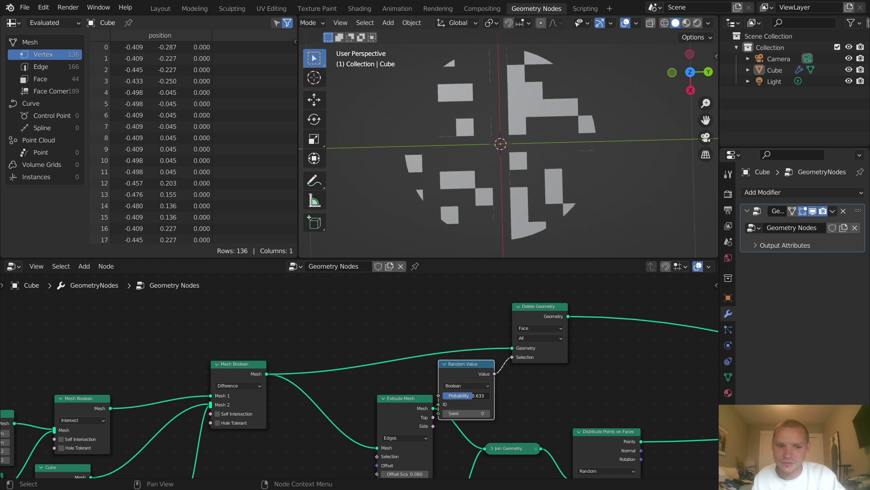
# Step: Set the Y size of the Cube node that cuts the grid to 0.091 m
pyautogui.scroll(4, 551, 150)
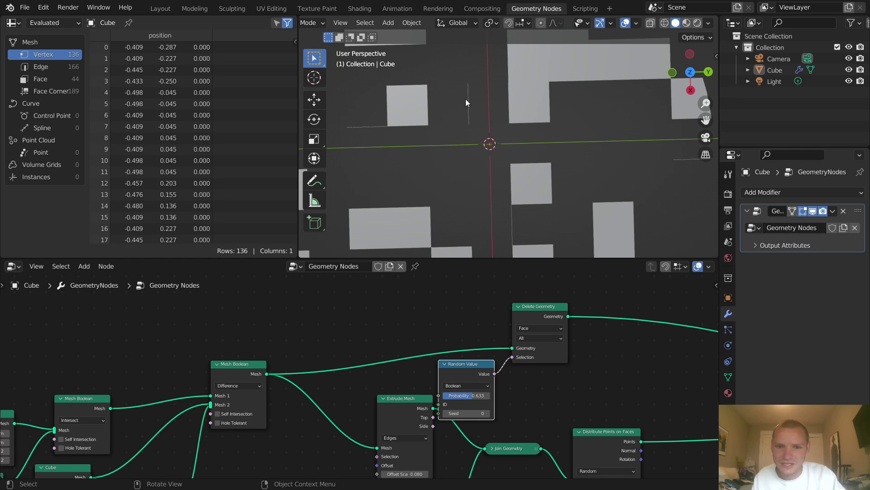
pyautogui.moveTo(364, 370); pyautogui.dragTo(468, 425, button='middle')
pyautogui.scroll(4, 408, 386)
pyautogui.moveTo(304, 384); pyautogui.dragTo(499, 425, button='middle')
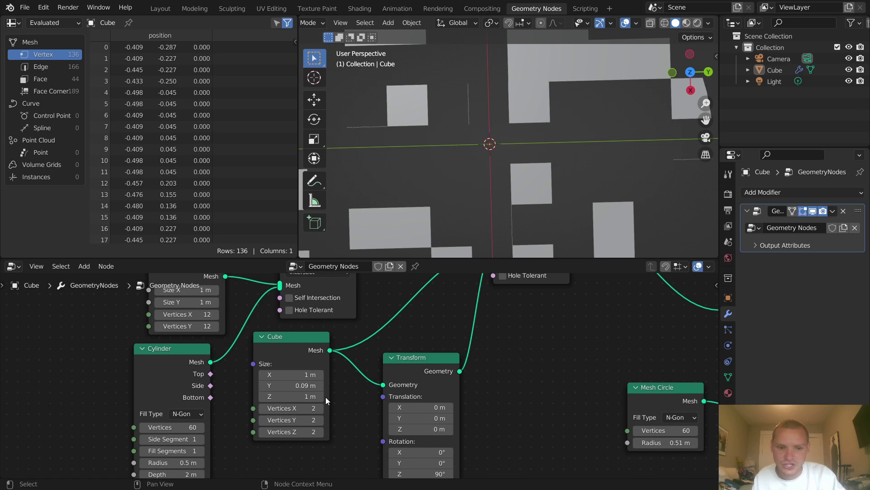
pyautogui.moveTo(291, 385); pyautogui.dragTo(307, 387)
pyautogui.click(306, 386)
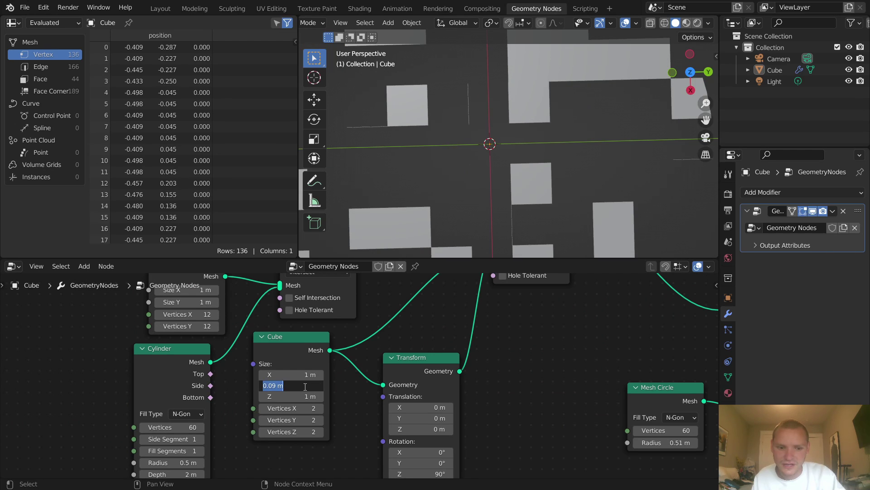
pyautogui.write('5')
pyautogui.press('Return')
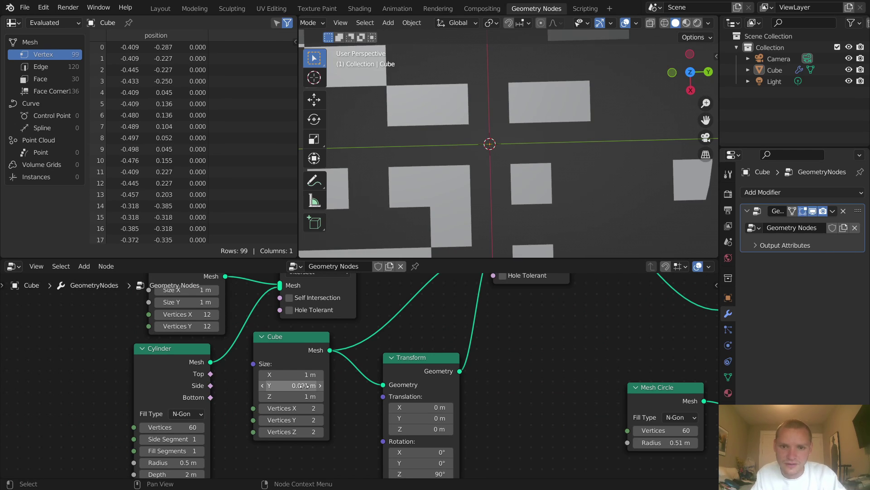
pyautogui.scroll(-3, 521, 151)
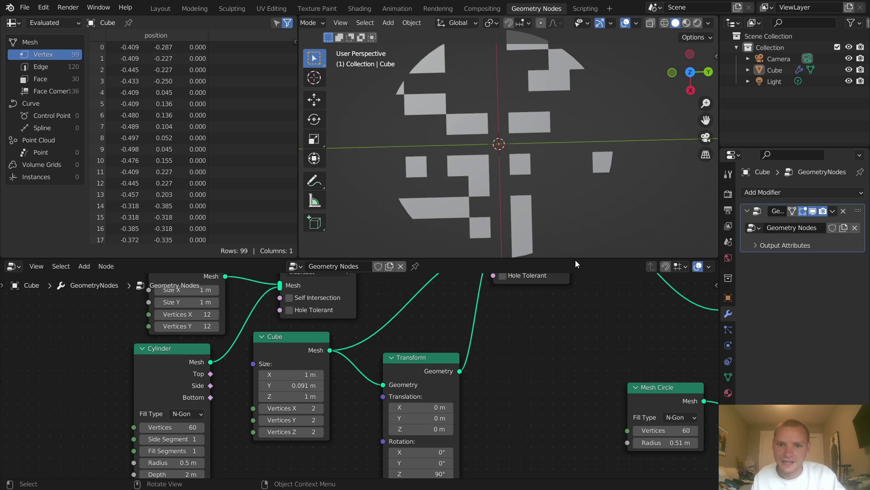
# Step: Reconnect the Set Shade Smooth node to the Group Output to show the full waffle
pyautogui.scroll(-4, 608, 341)
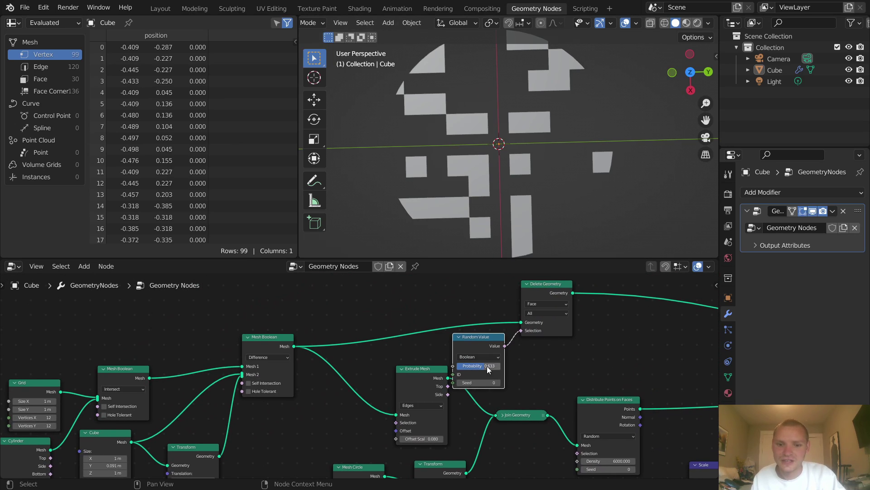
pyautogui.moveTo(479, 368); pyautogui.dragTo(480, 368)
pyautogui.scroll(-6, 635, 352)
pyautogui.keyDown('alt'); pyautogui.moveTo(631, 379); pyautogui.dragTo(455, 350); pyautogui.keyUp('alt')
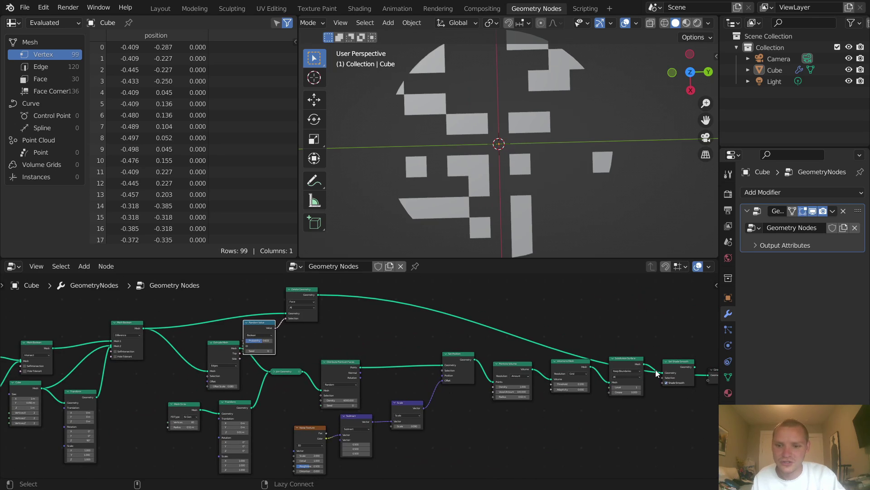
pyautogui.keyDown('alt'); pyautogui.moveTo(681, 371); pyautogui.dragTo(604, 373); pyautogui.keyUp('alt')
pyautogui.moveTo(605, 373); pyautogui.dragTo(519, 364, button='middle')
pyautogui.moveTo(552, 362); pyautogui.dragTo(602, 362)
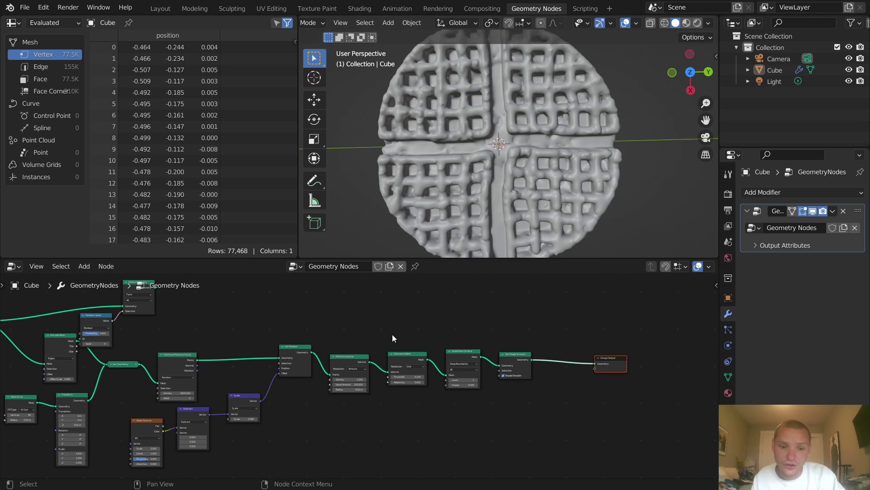
# Step: Combine the Set Shade Smooth and Delete Geometry outputs through a new Join Geometry node feeding the Group Output
pyautogui.click(515, 358)
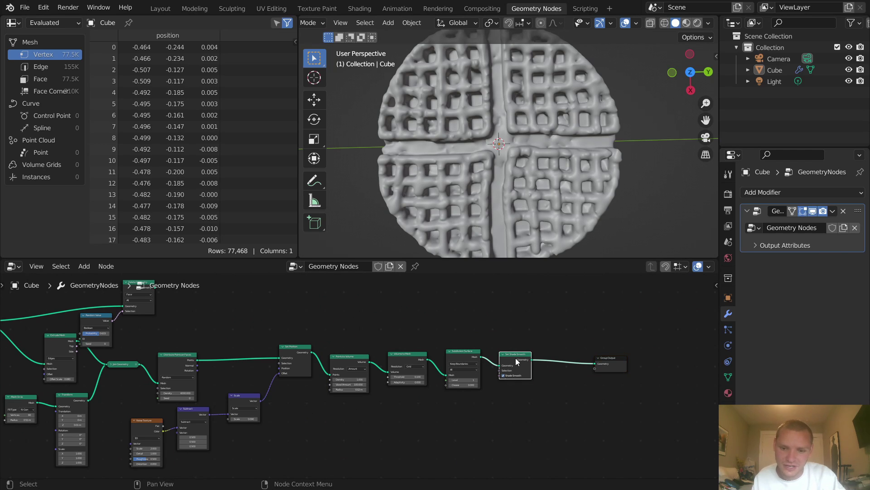
pyautogui.moveTo(392, 319); pyautogui.dragTo(503, 349, button='middle')
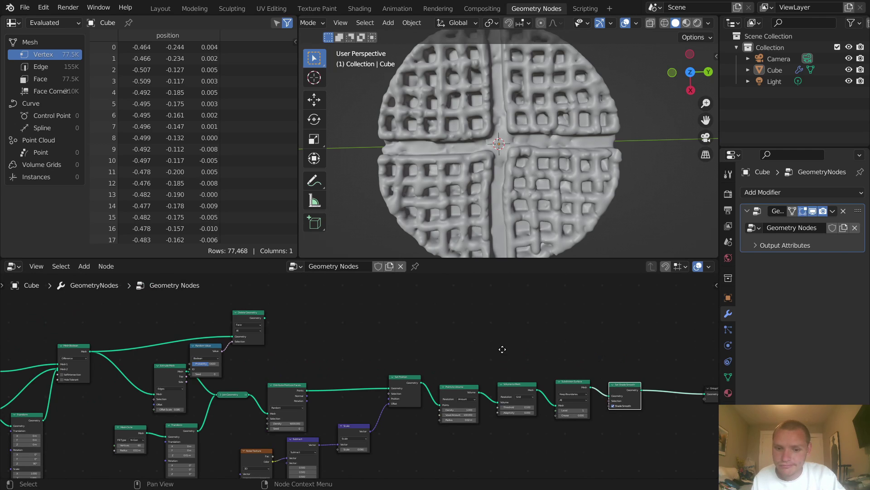
pyautogui.keyDown('ctrl'); pyautogui.keyDown('shift'); pyautogui.moveTo(628, 393); pyautogui.dragTo(269, 313, button='right'); pyautogui.keyUp('shift'); pyautogui.keyUp('ctrl')
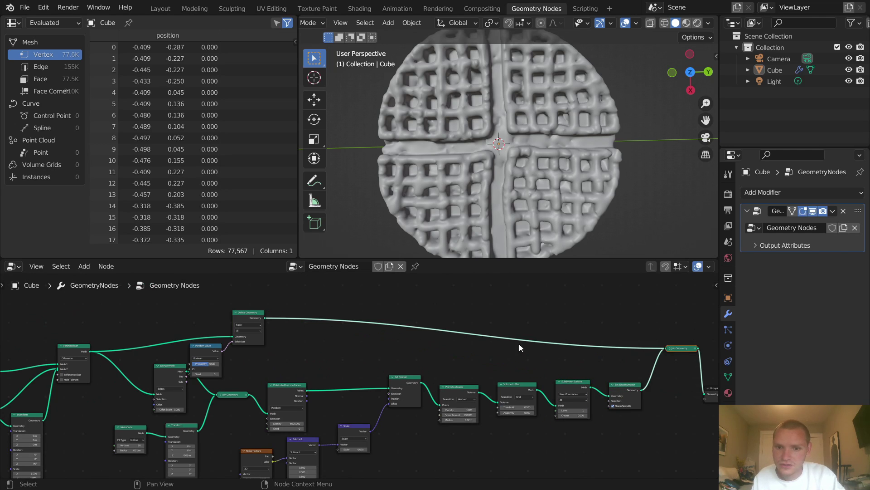
# Step: Insert a Transform node on the link between Delete Geometry and the final Join Geometry
pyautogui.moveTo(522, 354); pyautogui.dragTo(363, 342, button='middle')
pyautogui.scroll(3, 363, 342)
pyautogui.hotkey('shift', 'a')
pyautogui.click(344, 257)
pyautogui.write('tr')
pyautogui.click(360, 272)
pyautogui.click(374, 302)
# Step: Set the new Transform node's Z translation to 0.05 m
pyautogui.scroll(2, 496, 186)
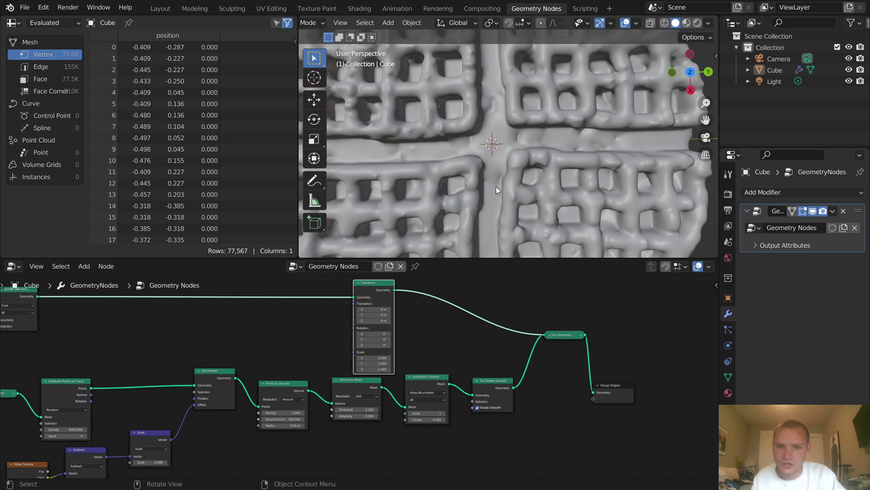
pyautogui.moveTo(496, 186); pyautogui.dragTo(531, 118, button='middle')
pyautogui.moveTo(375, 321); pyautogui.dragTo(377, 320)
pyautogui.moveTo(515, 130); pyautogui.dragTo(516, 218, button='middle')
# Step: Step the Seed of the Random Value node driving the face deletion up to 6
pyautogui.moveTo(45, 344); pyautogui.dragTo(235, 358, button='middle')
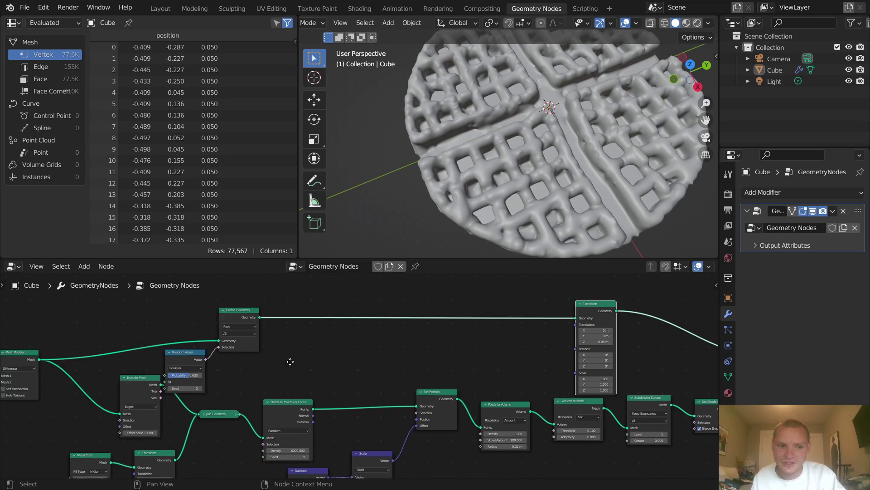
pyautogui.moveTo(169, 368); pyautogui.dragTo(344, 369, button='middle')
pyautogui.scroll(5, 344, 369)
pyautogui.click(344, 387)
pyautogui.click(344, 387)
pyautogui.click(344, 387)
pyautogui.click(345, 386)
pyautogui.click(344, 387)
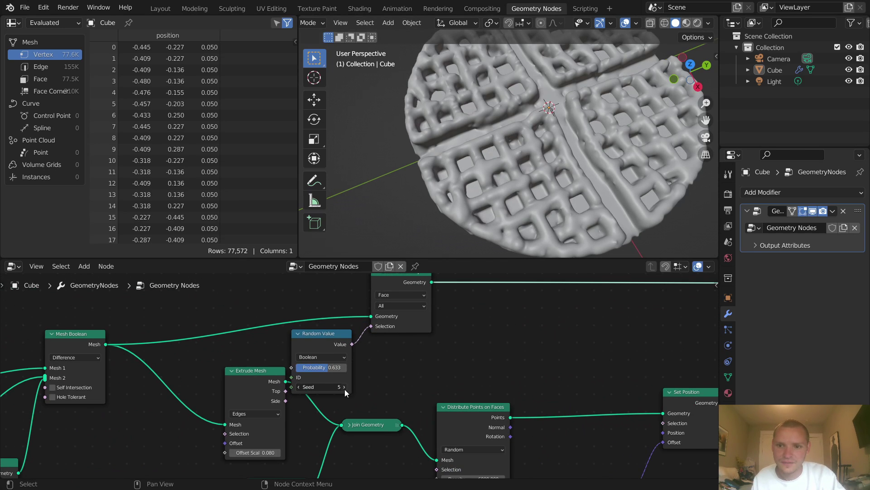
pyautogui.click(344, 387)
# Step: Insert a Set Material node after the new Transform and place a duplicate of it after Set Shade Smooth
pyautogui.scroll(-2, 358, 376)
pyautogui.moveTo(691, 349); pyautogui.dragTo(298, 346, button='middle')
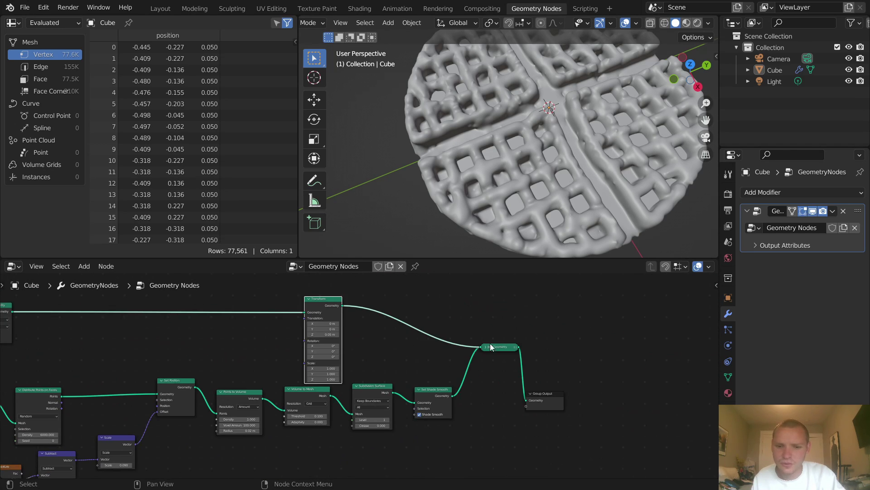
pyautogui.scroll(4, 356, 362)
pyautogui.hotkey('shift', 'a')
pyautogui.write('set')
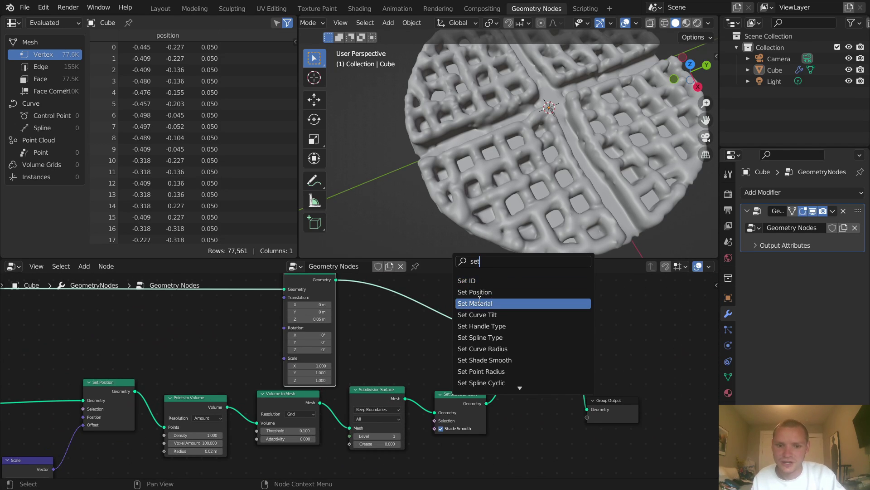
pyautogui.click(453, 302)
pyautogui.click(451, 316)
pyautogui.hotkey('shift', 'd')
pyautogui.click(544, 396)
# Step: Split the node editor area and turn the new half into a Shader Editor
pyautogui.moveTo(717, 262); pyautogui.dragTo(455, 281)
pyautogui.click(468, 266)
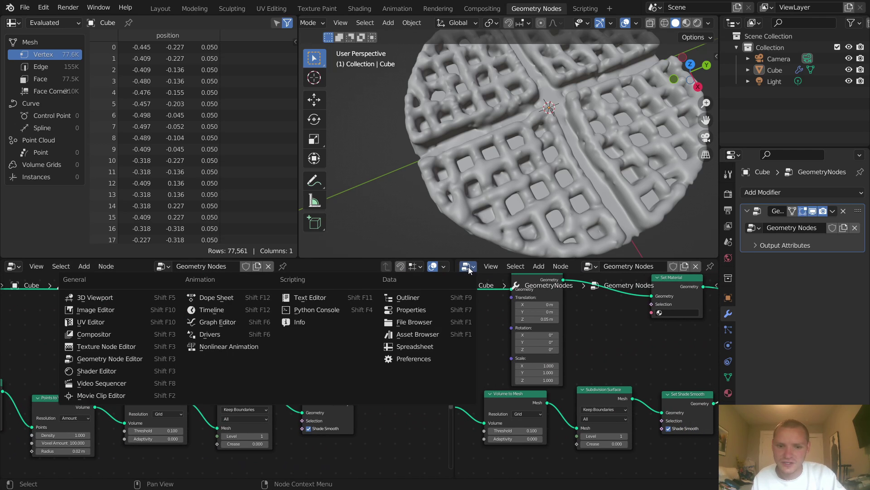
pyautogui.click(121, 370)
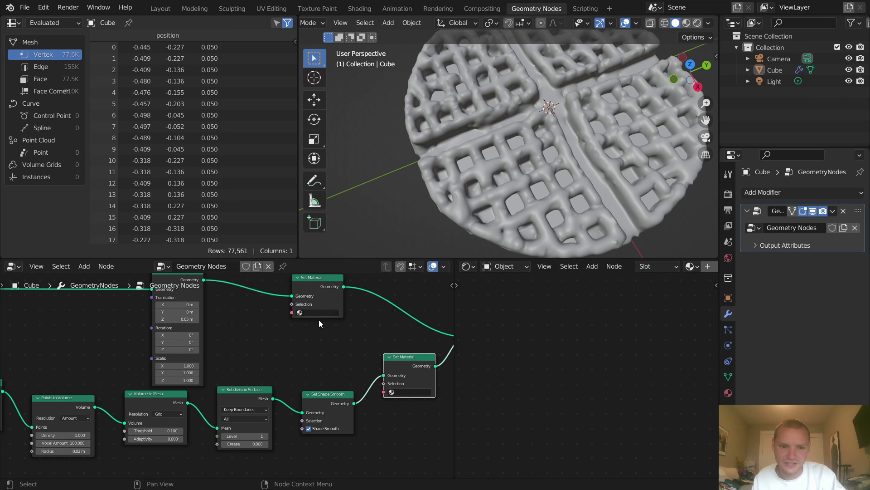
# Step: Create a new material named syrup
pyautogui.scroll(-5, 608, 268)
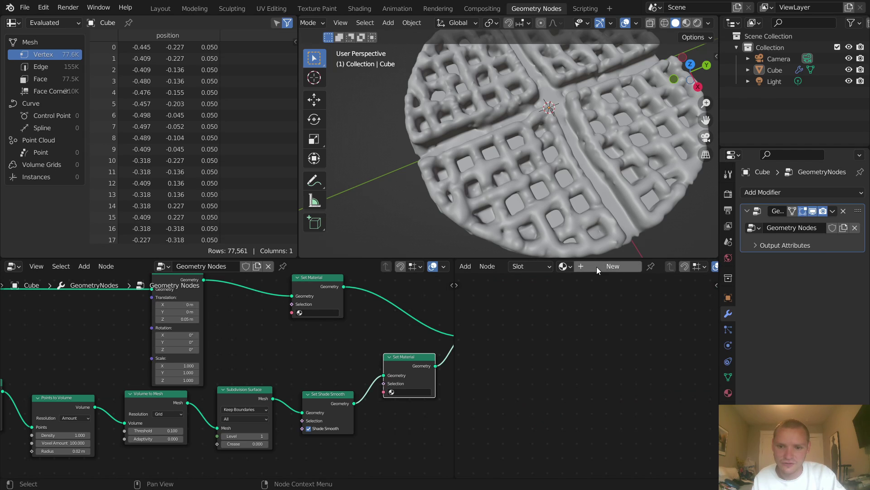
pyautogui.click(603, 267)
pyautogui.click(642, 266)
pyautogui.write('syrup')
pyautogui.press('Return')
# Step: Switch the material slot to the other existing material and rename it waffle
pyautogui.click(616, 268)
pyautogui.click(639, 283)
pyautogui.click(642, 266)
pyautogui.write('waffle')
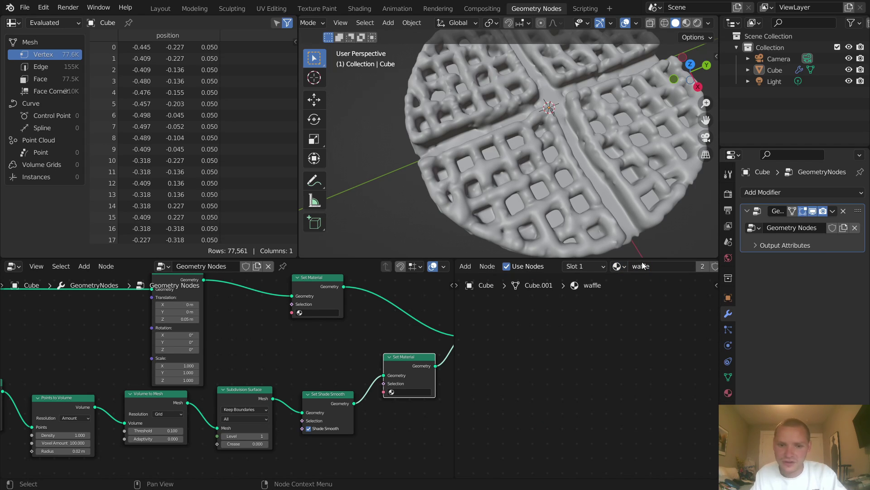
# Step: Assign syrup to the Set Material node after the Transform and waffle to the one after Set Shade Smooth
pyautogui.click(320, 312)
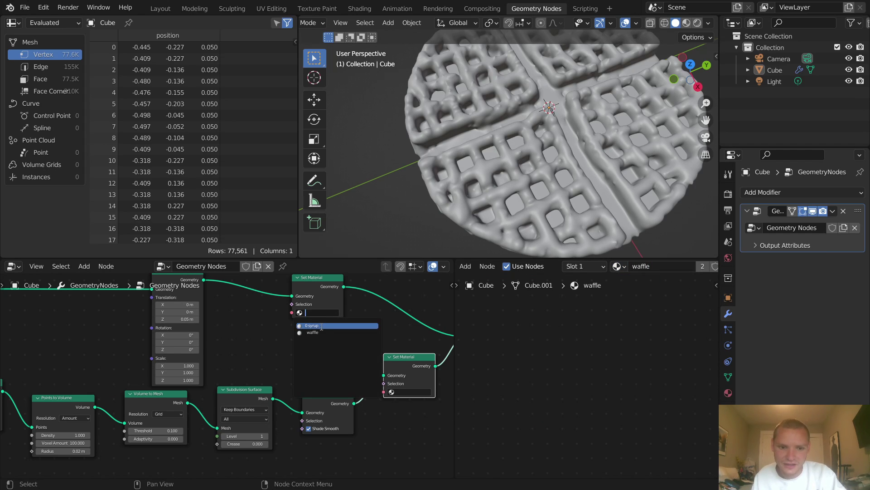
pyautogui.click(323, 325)
pyautogui.click(408, 391)
pyautogui.click(404, 412)
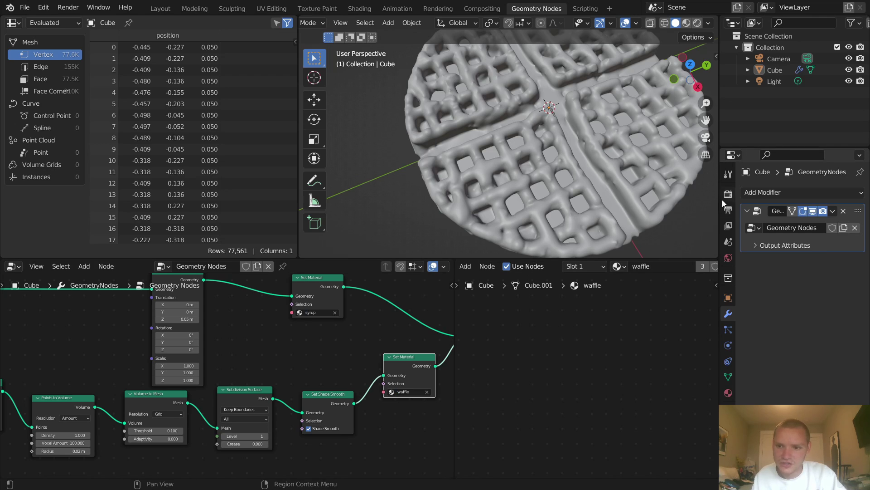
# Step: Set the render engine to Cycles and the device to GPU Compute
pyautogui.click(728, 194)
pyautogui.click(825, 192)
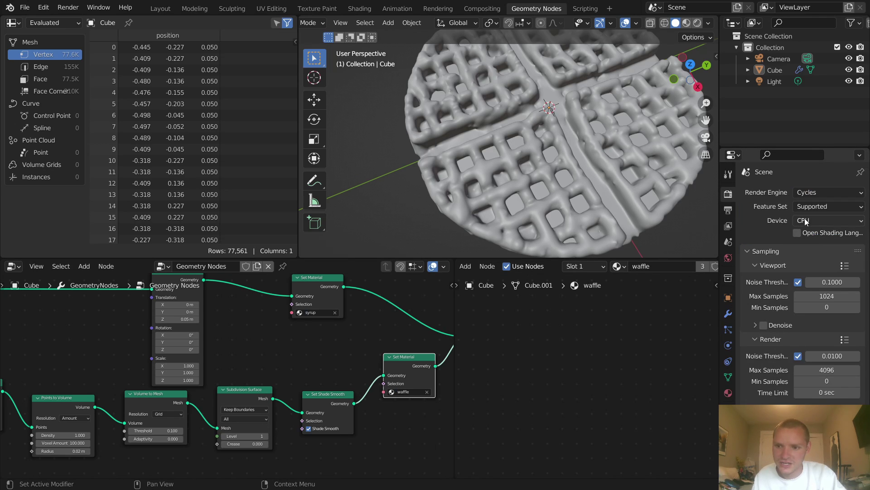
pyautogui.click(805, 222)
# Step: Give the world color an Environment Texture and load the aerodynamics workshop 2k EXR from the HDRIs folder
pyautogui.click(728, 257)
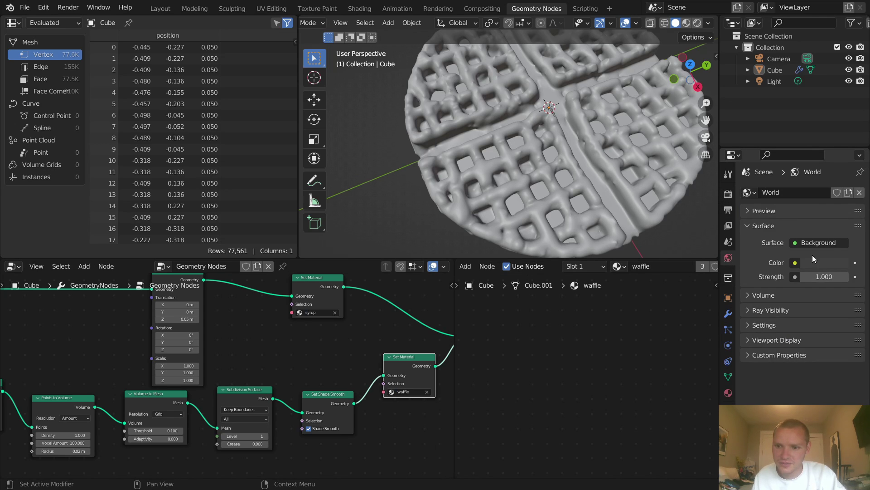
pyautogui.click(795, 262)
pyautogui.click(560, 313)
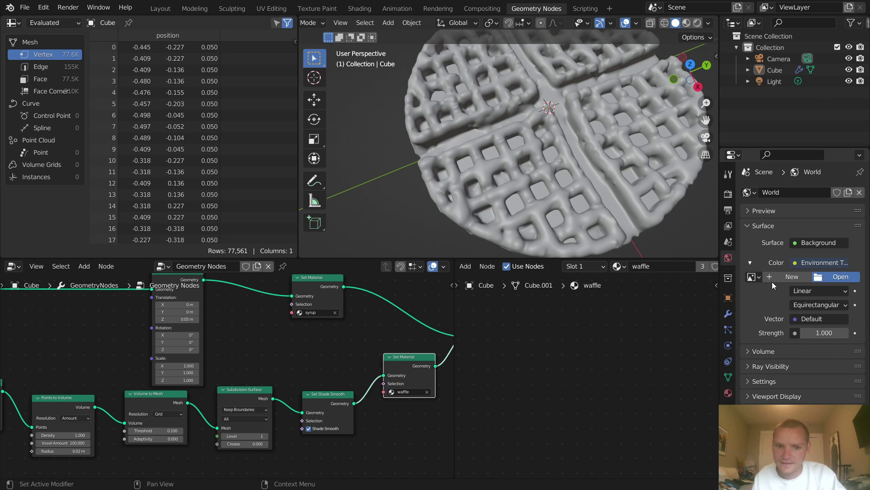
pyautogui.click(809, 277)
pyautogui.click(178, 351)
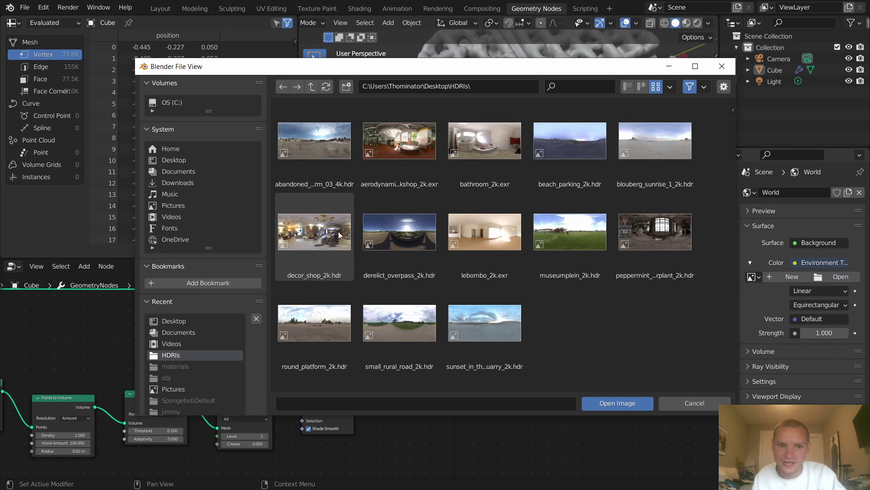
pyautogui.doubleClick(407, 148)
# Step: Switch the viewport to rendered shading and enable a transparent film background
pyautogui.click(728, 194)
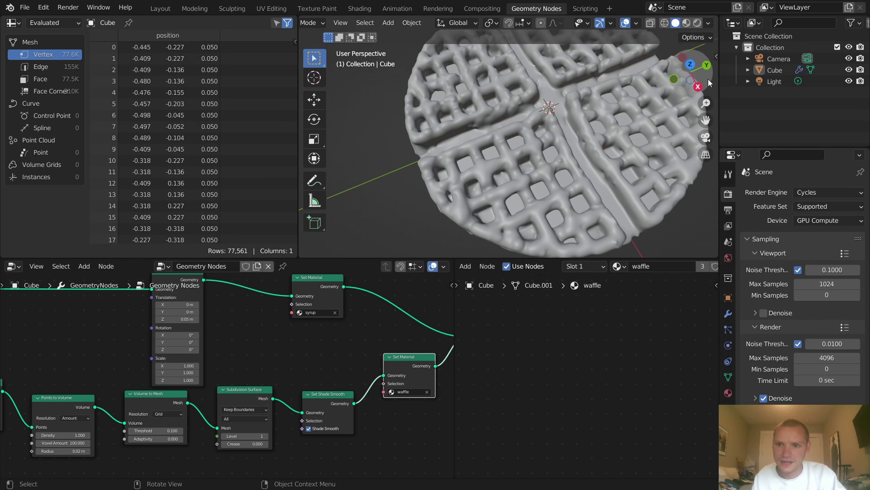
pyautogui.click(698, 24)
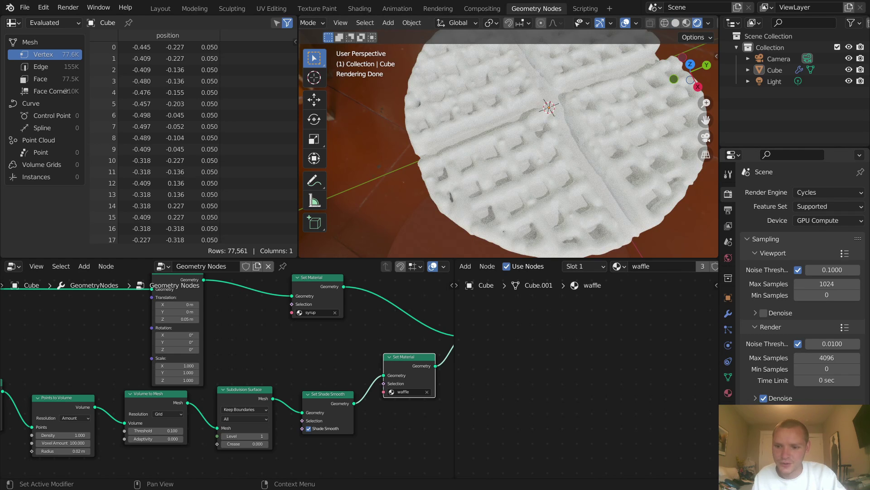
pyautogui.scroll(-8, 802, 281)
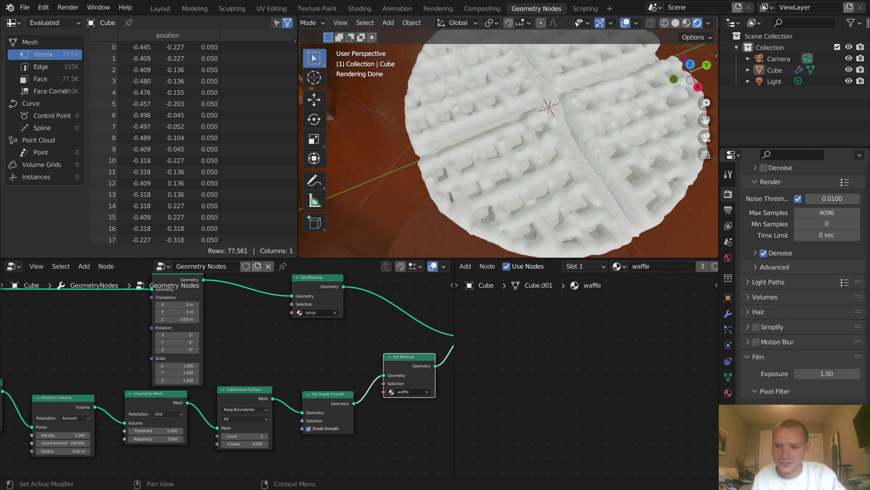
# Step: Select the waffle object and bring up the syrup material's nodes in the Shader Editor
pyautogui.click(548, 202)
pyautogui.click(619, 266)
pyautogui.click(634, 282)
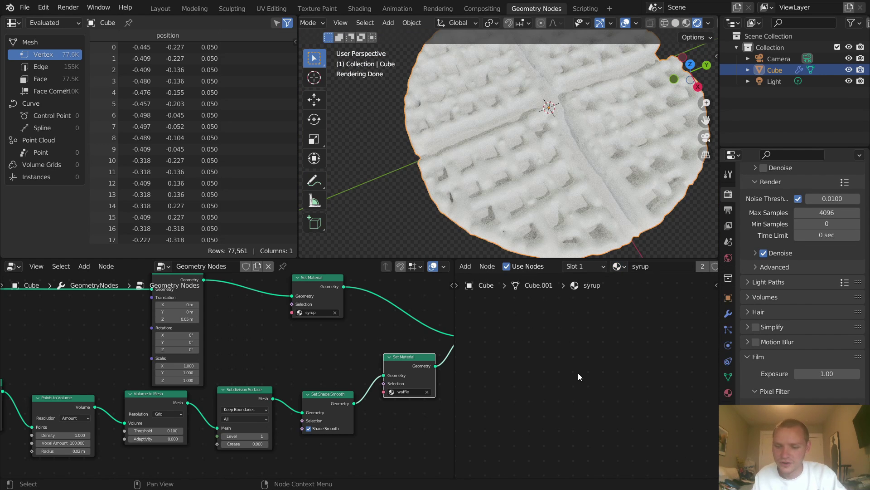
pyautogui.scroll(-10, 578, 377)
pyautogui.moveTo(493, 376)
pyautogui.mouseDown(button='middle')
pyautogui.moveTo(546, 369)
pyautogui.moveTo(502, 378)
pyautogui.mouseUp(button='middle')
pyautogui.scroll(10, 514, 383)
pyautogui.click(501, 378)
pyautogui.scroll(8, 544, 354)
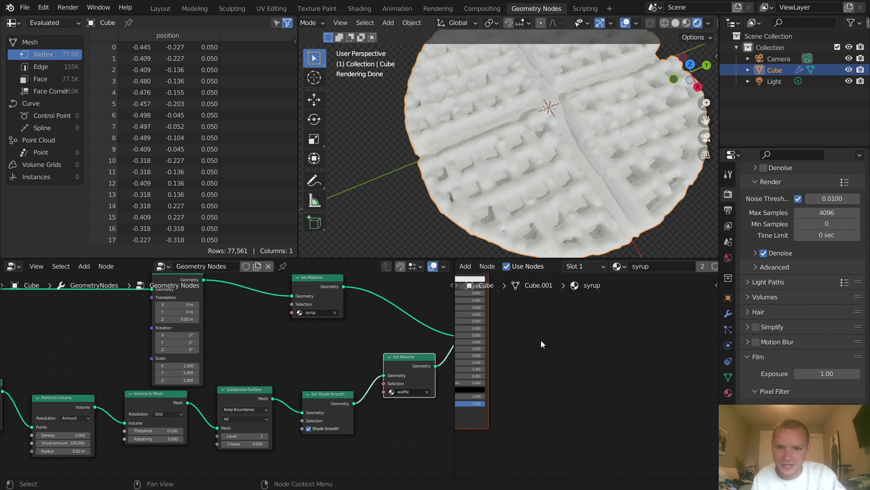
# Step: Set the syrup Principled BSDF's Roughness to 0 and raise its Transmission
pyautogui.moveTo(545, 325); pyautogui.dragTo(604, 329, button='middle')
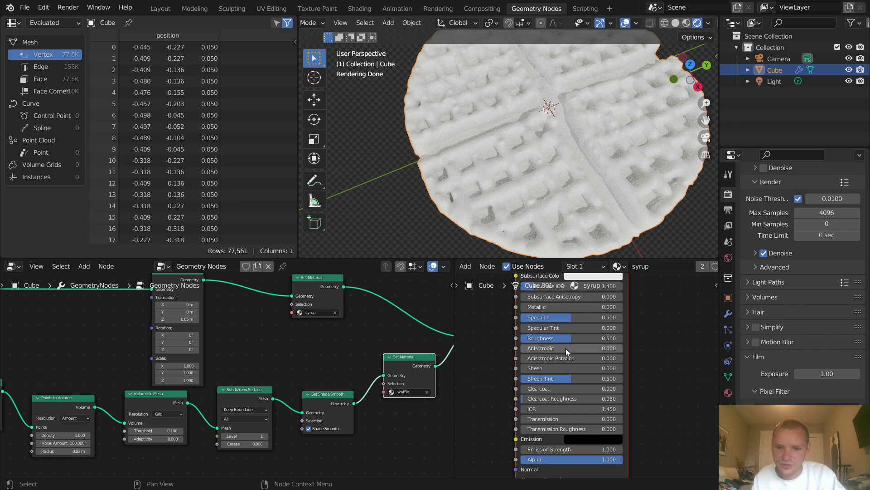
pyautogui.moveTo(556, 339); pyautogui.dragTo(522, 339)
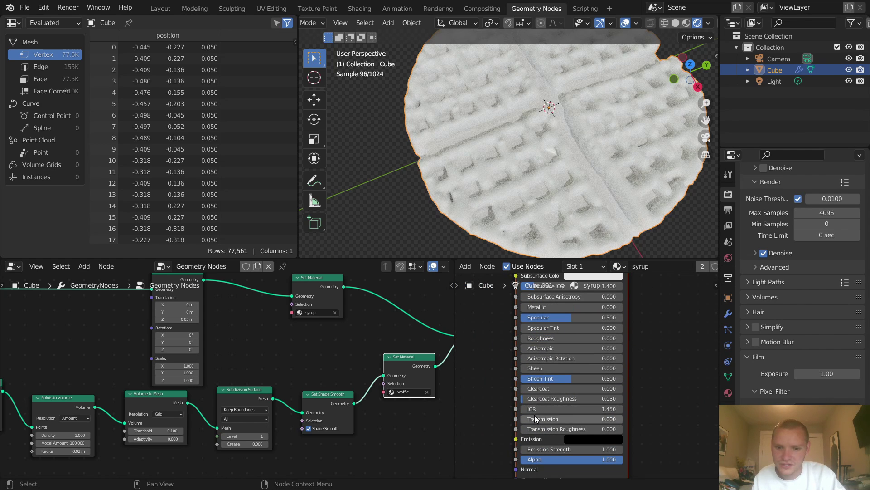
pyautogui.moveTo(609, 419); pyautogui.dragTo(621, 418)
# Step: Set the syrup material's Base Color to an orange with hue about 0.05, saturation about 0.93 and value 0.8
pyautogui.moveTo(603, 200); pyautogui.dragTo(606, 160, button='middle')
pyautogui.moveTo(597, 281); pyautogui.dragTo(610, 347, button='middle')
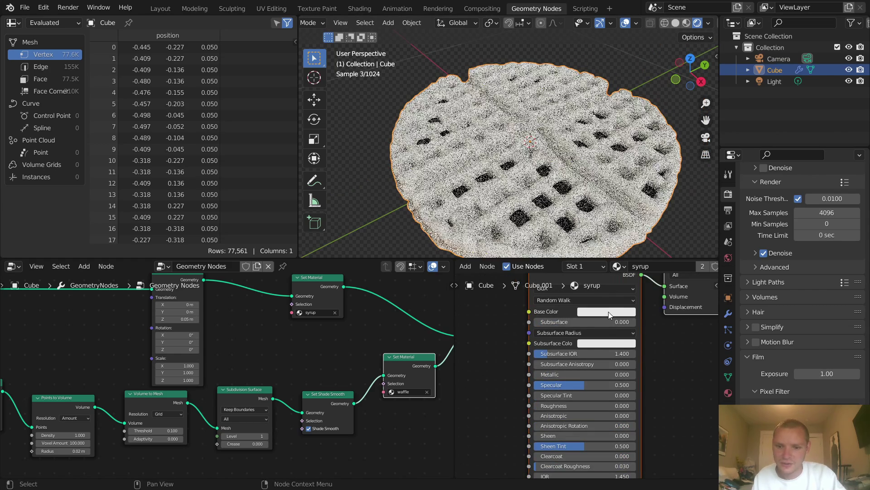
pyautogui.click(599, 311)
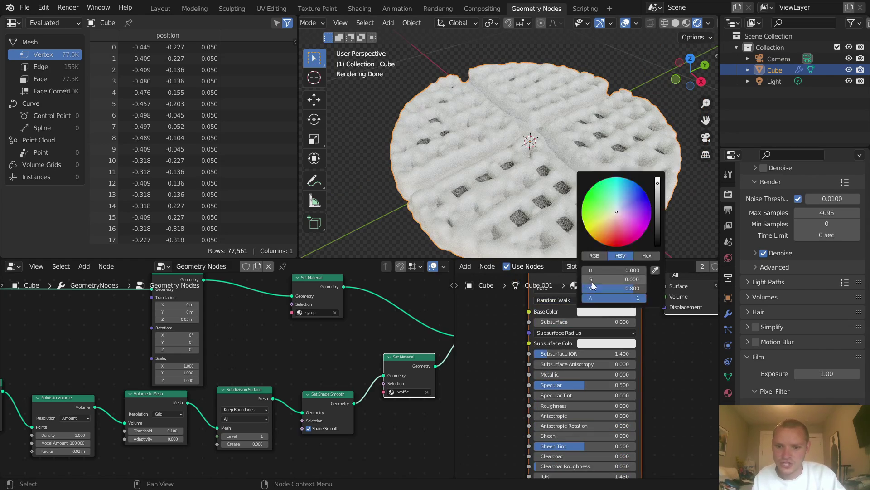
pyautogui.click(600, 233)
pyautogui.moveTo(601, 234); pyautogui.dragTo(604, 234)
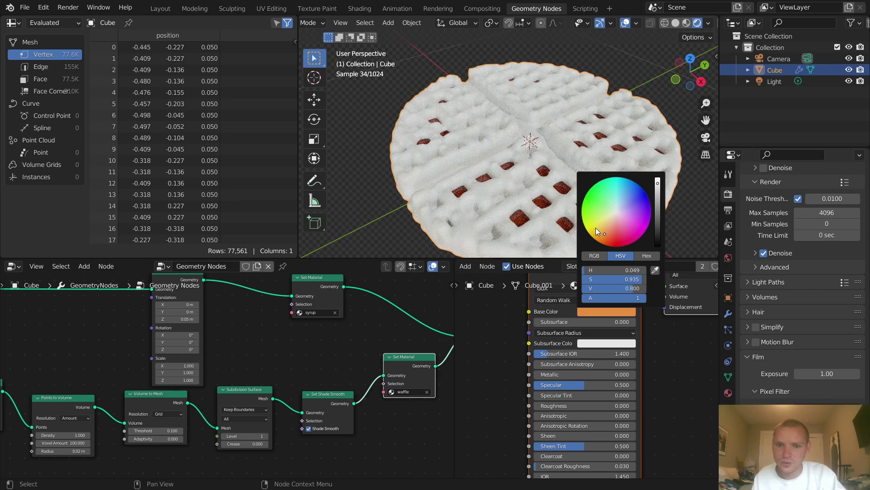
pyautogui.moveTo(577, 172); pyautogui.dragTo(577, 192, button='middle')
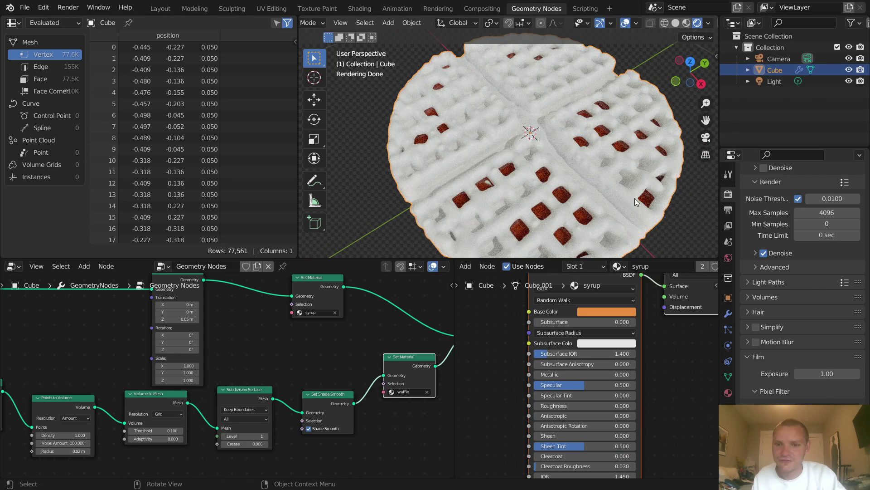
# Step: Set the boolean Random Value node that selects the syrup cells to a probability of 0.220 and a seed of 7
pyautogui.scroll(-1, 635, 198)
pyautogui.click(684, 193)
pyautogui.moveTo(238, 332); pyautogui.dragTo(266, 363, button='middle')
pyautogui.scroll(5, 240, 382)
pyautogui.moveTo(235, 383); pyautogui.dragTo(209, 383)
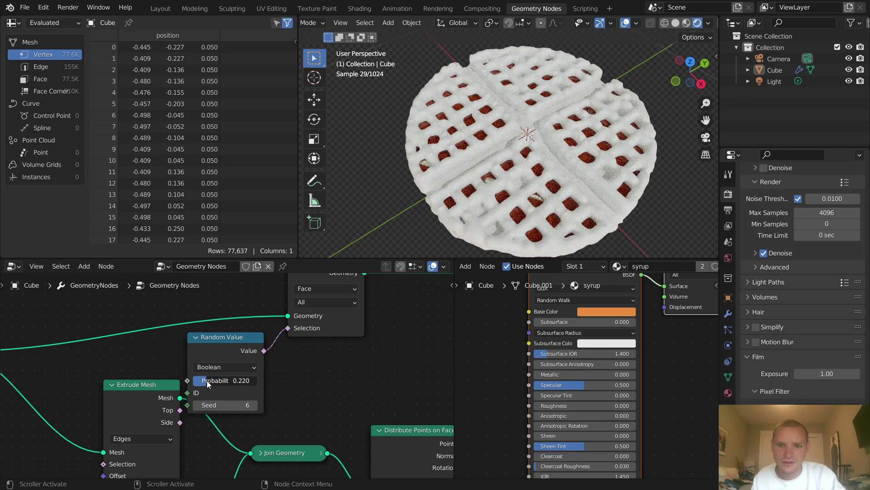
pyautogui.click(255, 404)
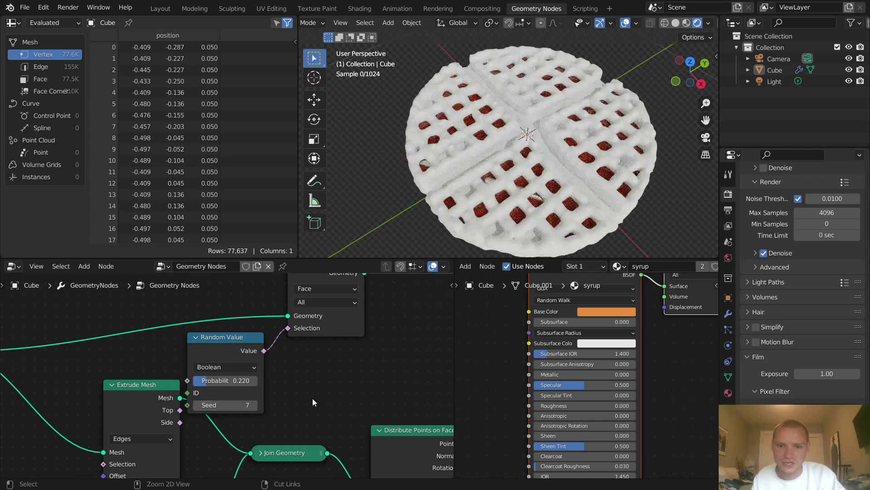
# Step: Raise the syrup by setting its Transform node's Z translation to 0.07 m
pyautogui.scroll(5, 540, 206)
pyautogui.scroll(2, 538, 226)
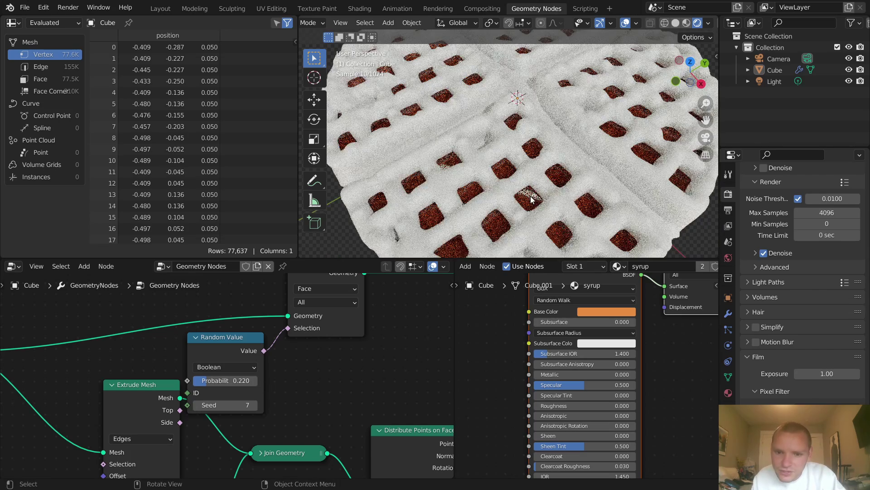
pyautogui.scroll(-2, 435, 372)
pyautogui.moveTo(424, 355); pyautogui.dragTo(281, 341, button='middle')
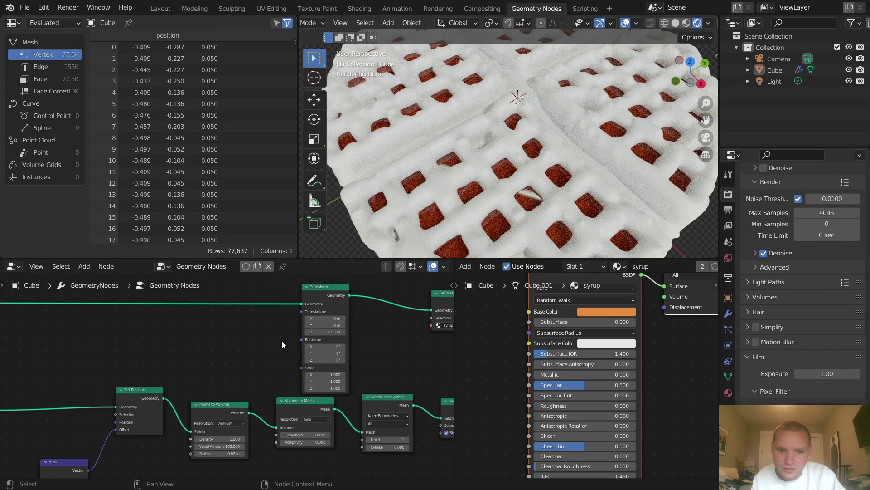
pyautogui.scroll(3, 318, 336)
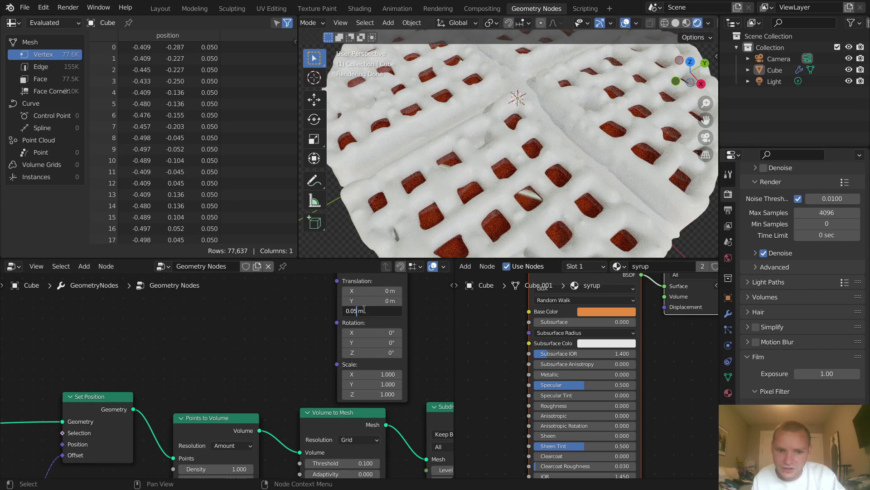
pyautogui.press('Return')
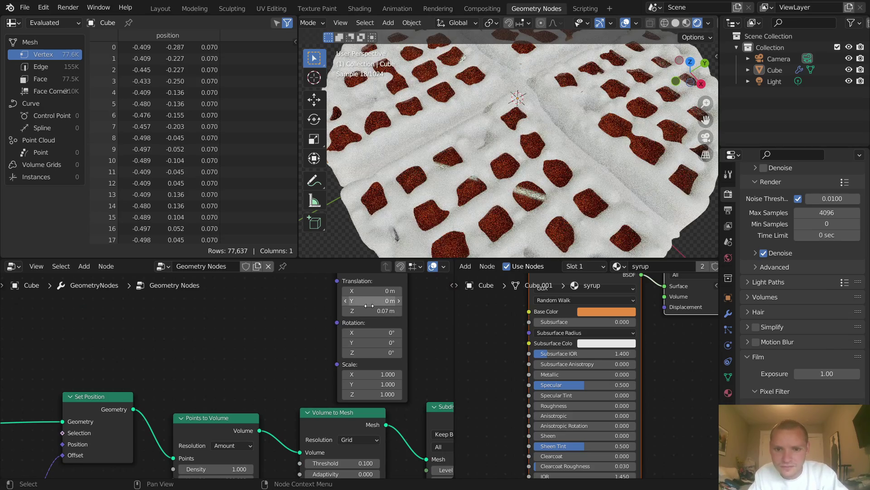
# Step: Set the syrup Principled BSDF's Roughness to 0.1
pyautogui.moveTo(505, 185); pyautogui.dragTo(505, 150, button='middle')
pyautogui.scroll(-2, 521, 160)
pyautogui.scroll(-5, 521, 160)
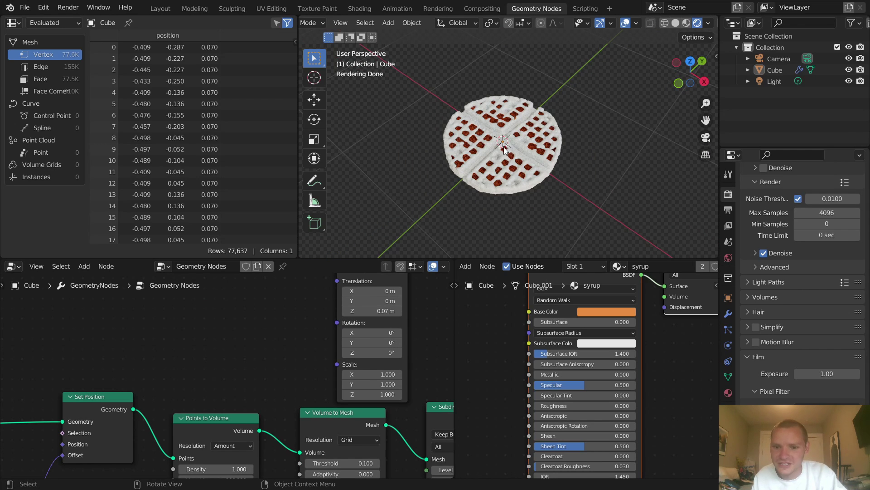
pyautogui.moveTo(568, 398); pyautogui.dragTo(575, 344, button='middle')
pyautogui.moveTo(577, 352); pyautogui.dragTo(579, 352)
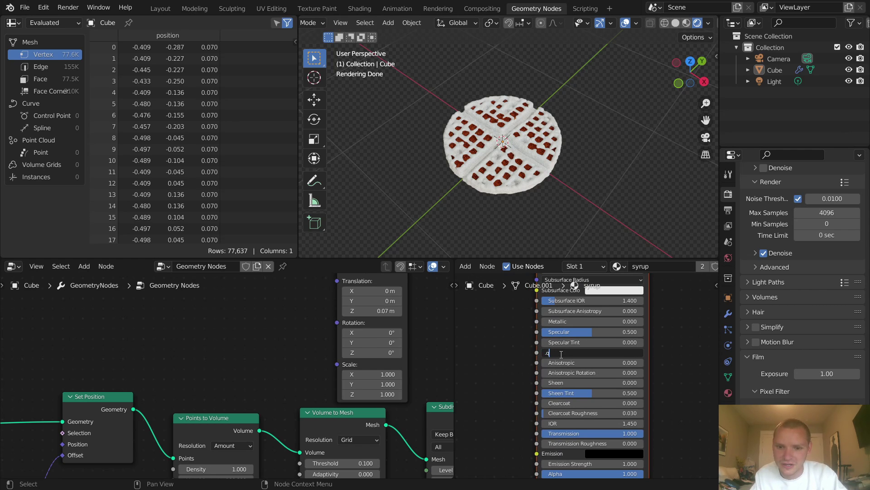
pyautogui.write('1')
pyautogui.press('Return')
# Step: Take the application window out of fullscreen mode
pyautogui.press('q')
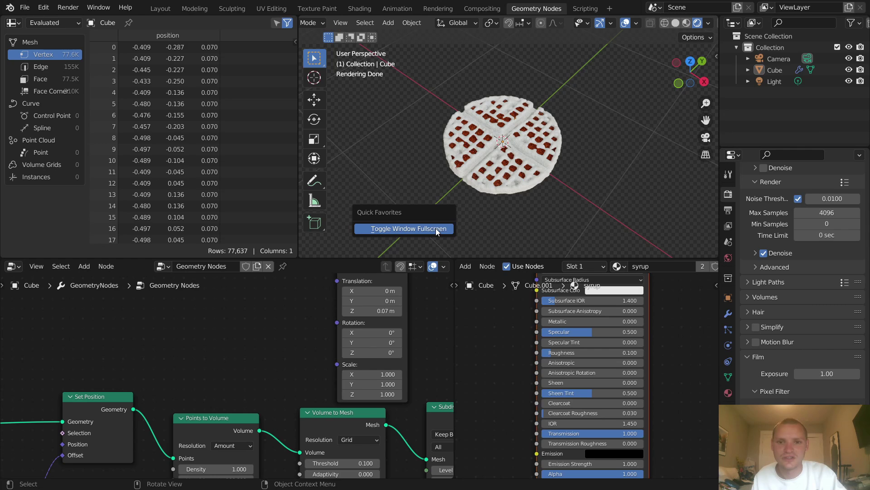
pyautogui.click(436, 228)
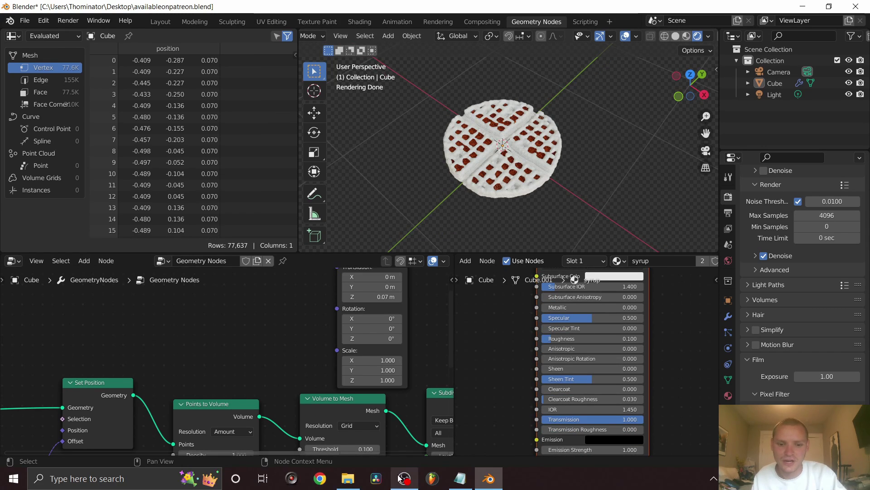